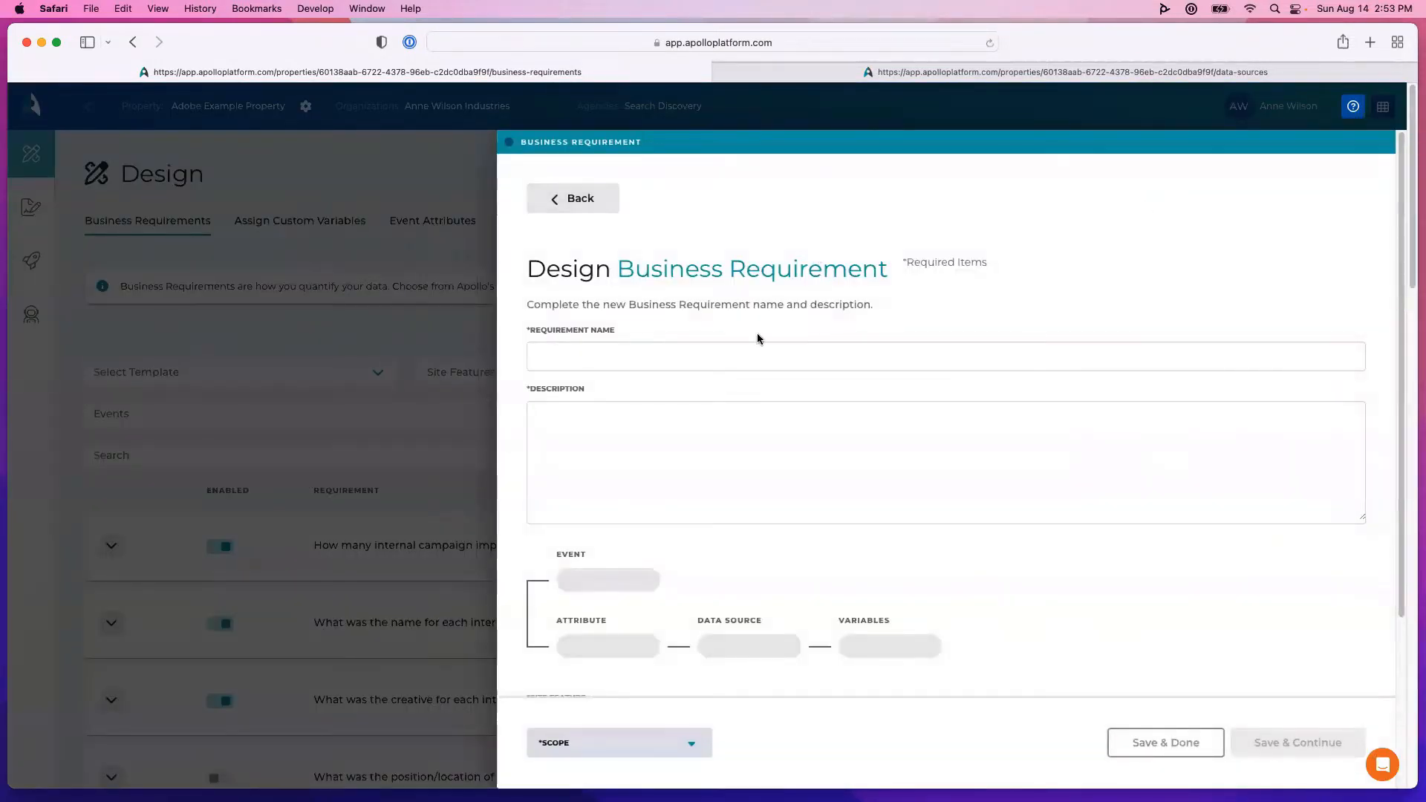
- Name the business requirement "Which virtual try-on tools were used most frequently?"
left_click(744, 352)
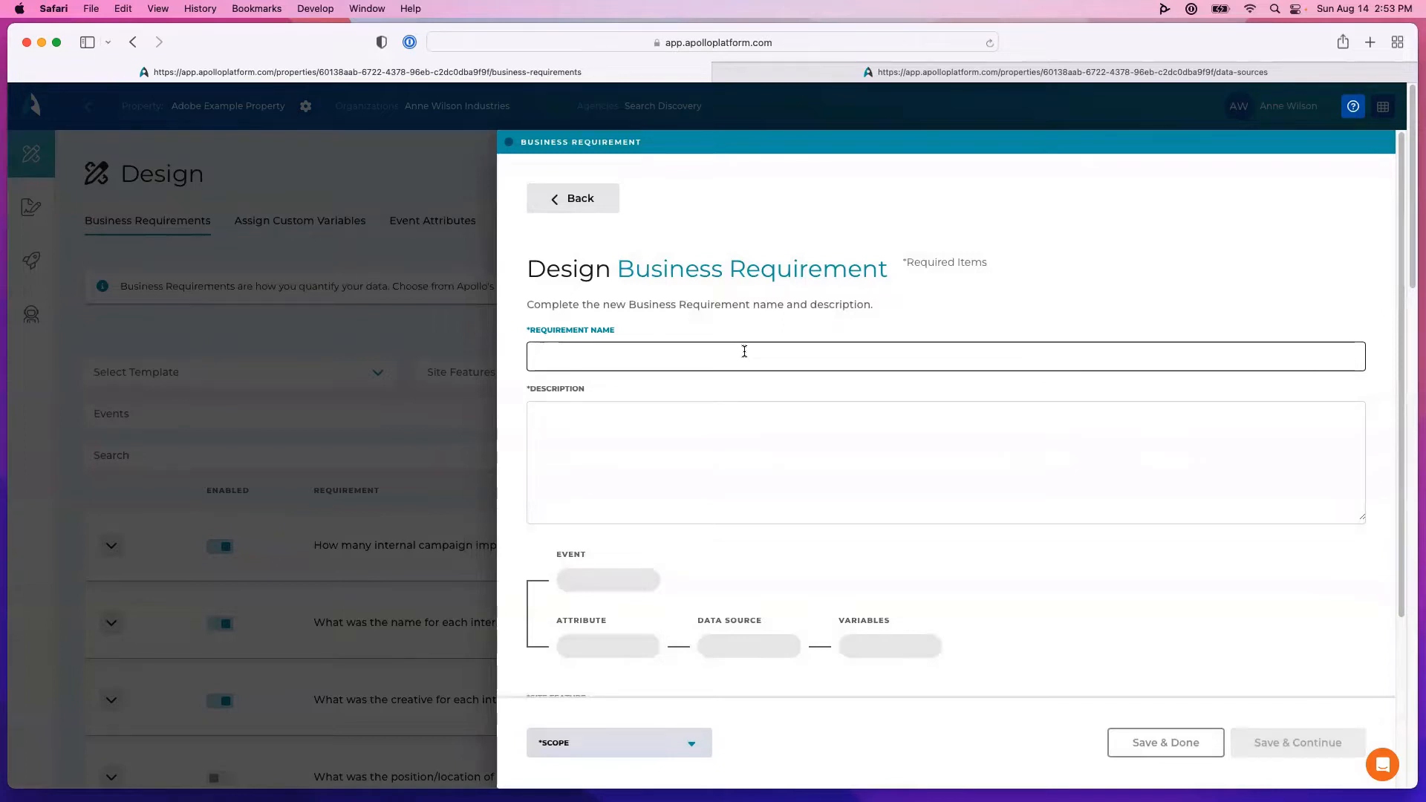
type("Which virtuat tr")
key("BackSpace")
key("BackSpace")
key("BackSpace")
key("BackSpace")
type("l try-on too")
type("l w")
type("s were used most")
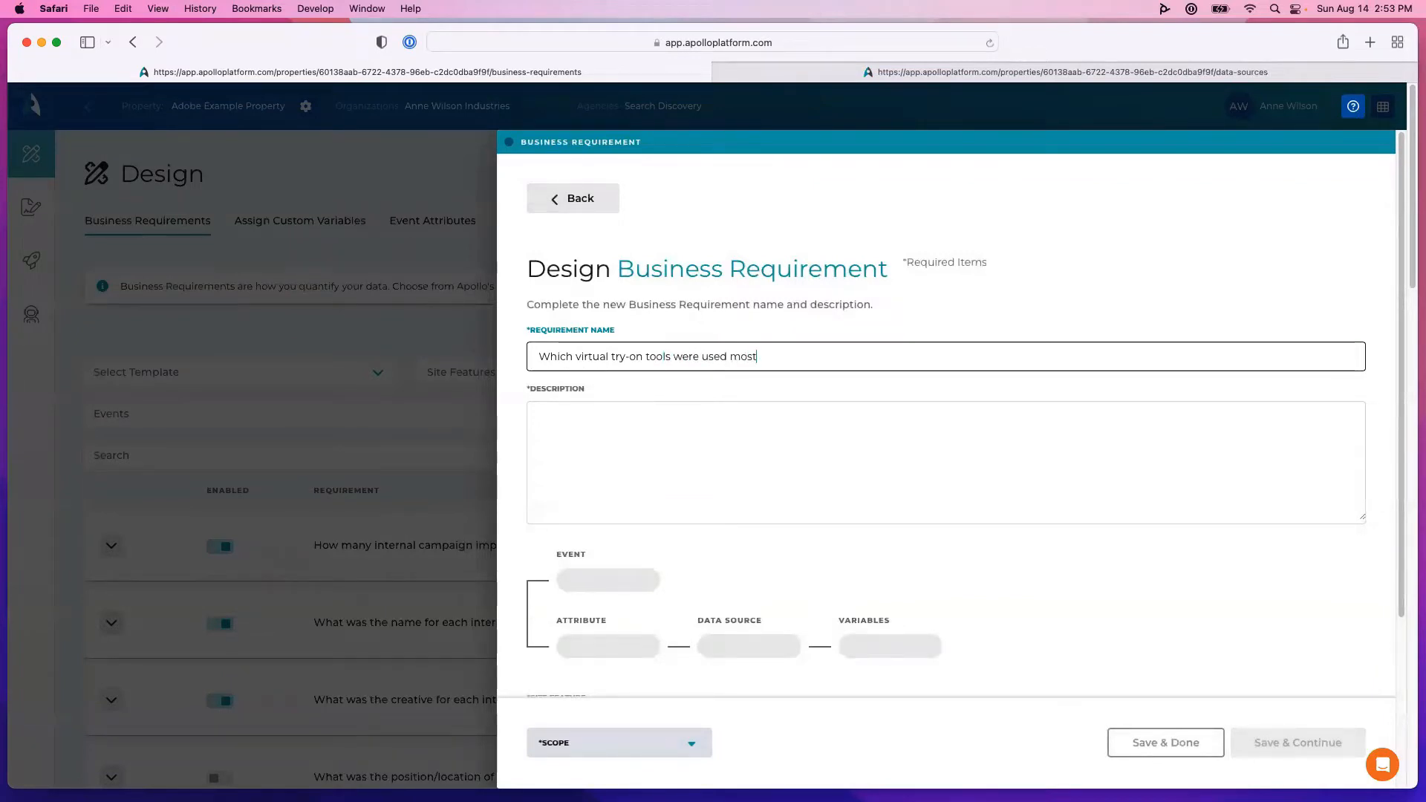
type(" frequently?")
- Enter the requirement description "Keeps track of how frequently each try-on tool was used - virtual model, AR try on, etc."
left_click(598, 442)
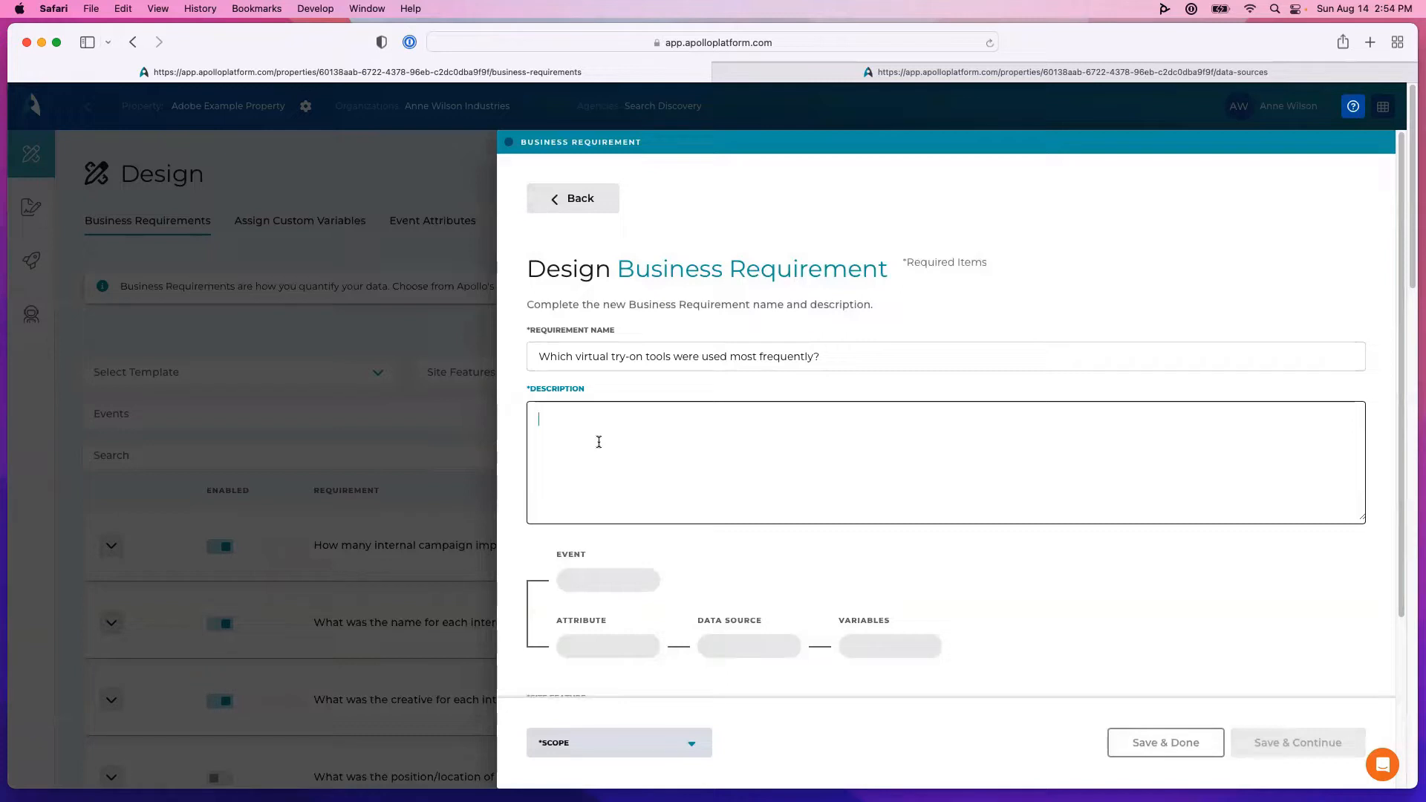
type("Keeps track of")
key("BackSpace")
type("f how frequently each")
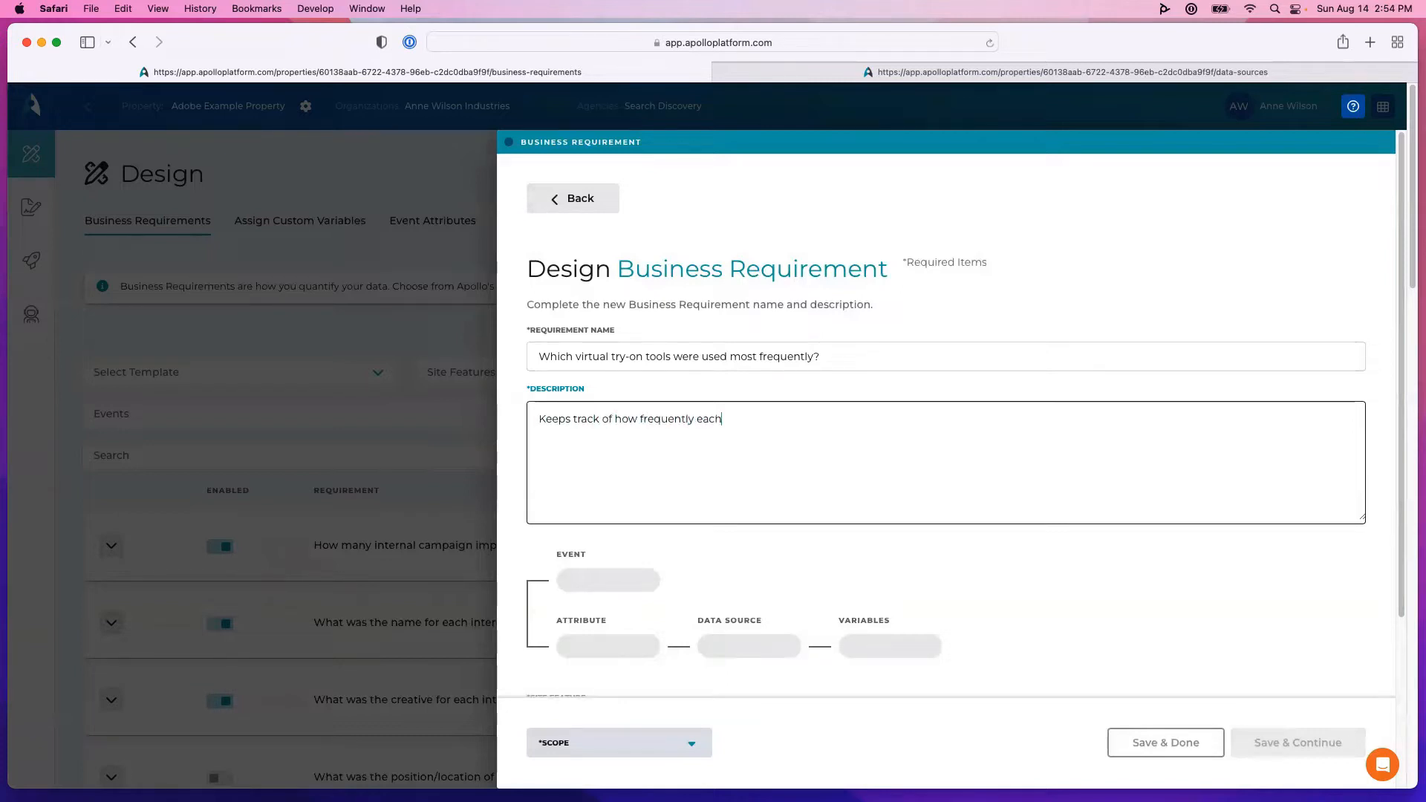
type(" try-on tool was used - virtual model, AR try on, etc.")
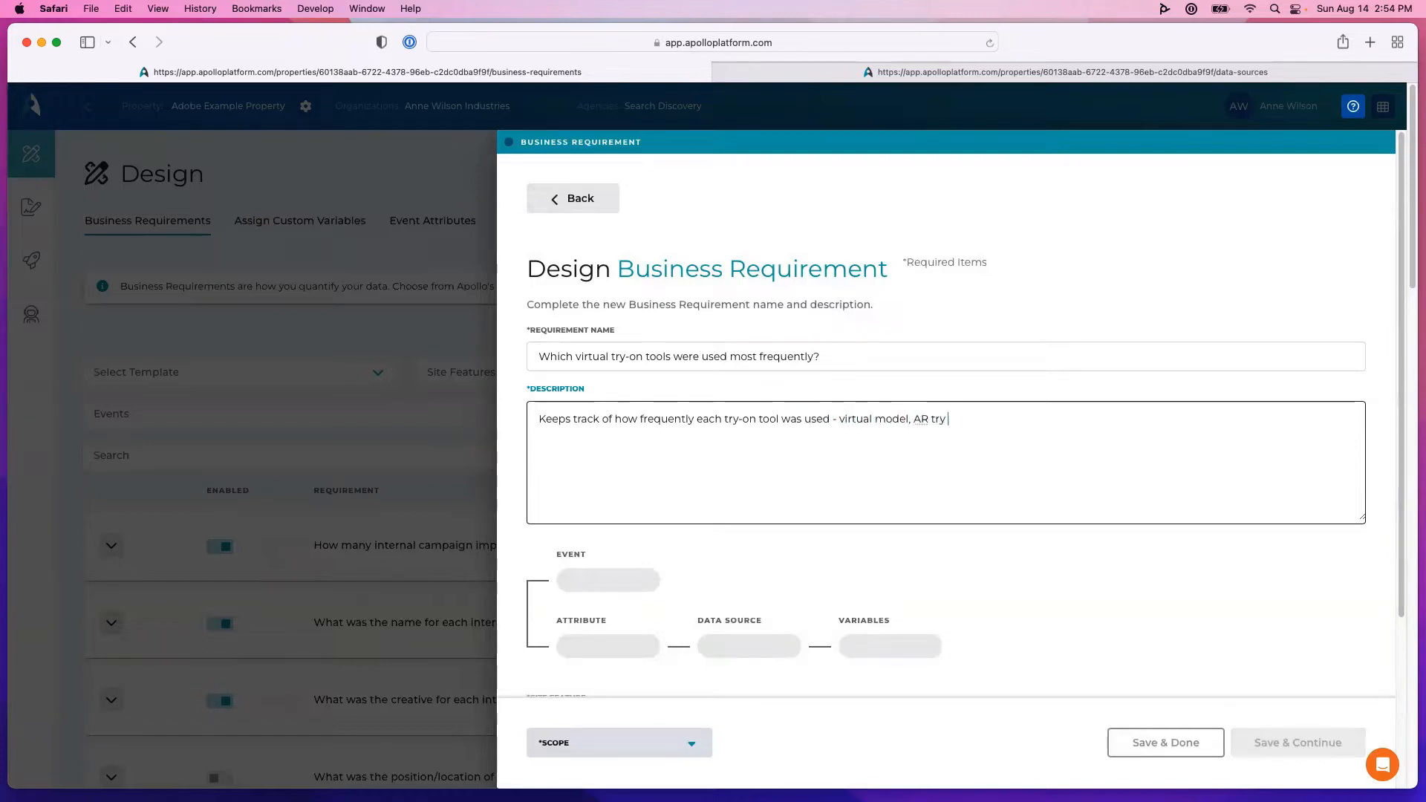
left_click(882, 589)
- Set the business requirement's site feature to Tools
left_click_drag(1403, 431, 1387, 554)
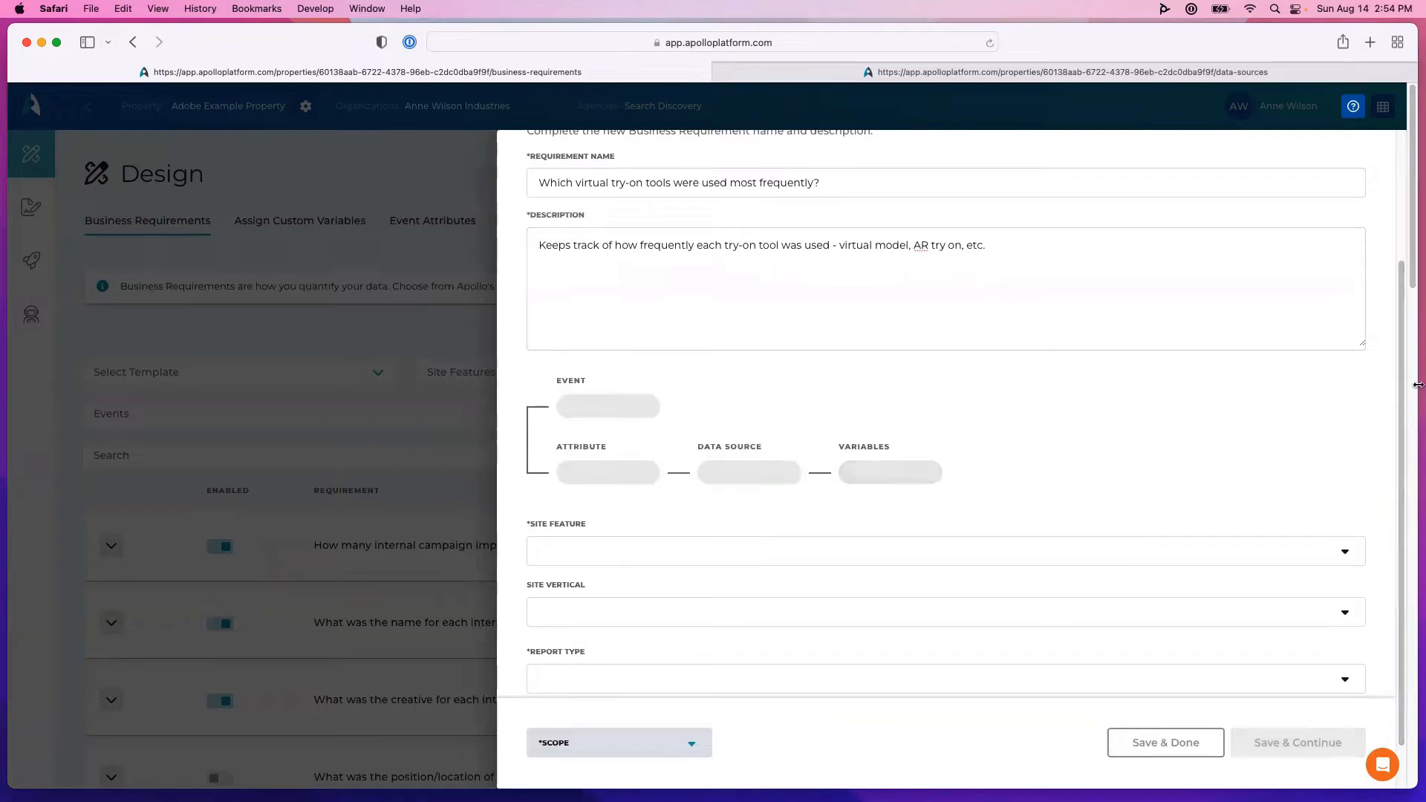
left_click_drag(1404, 382, 1404, 427)
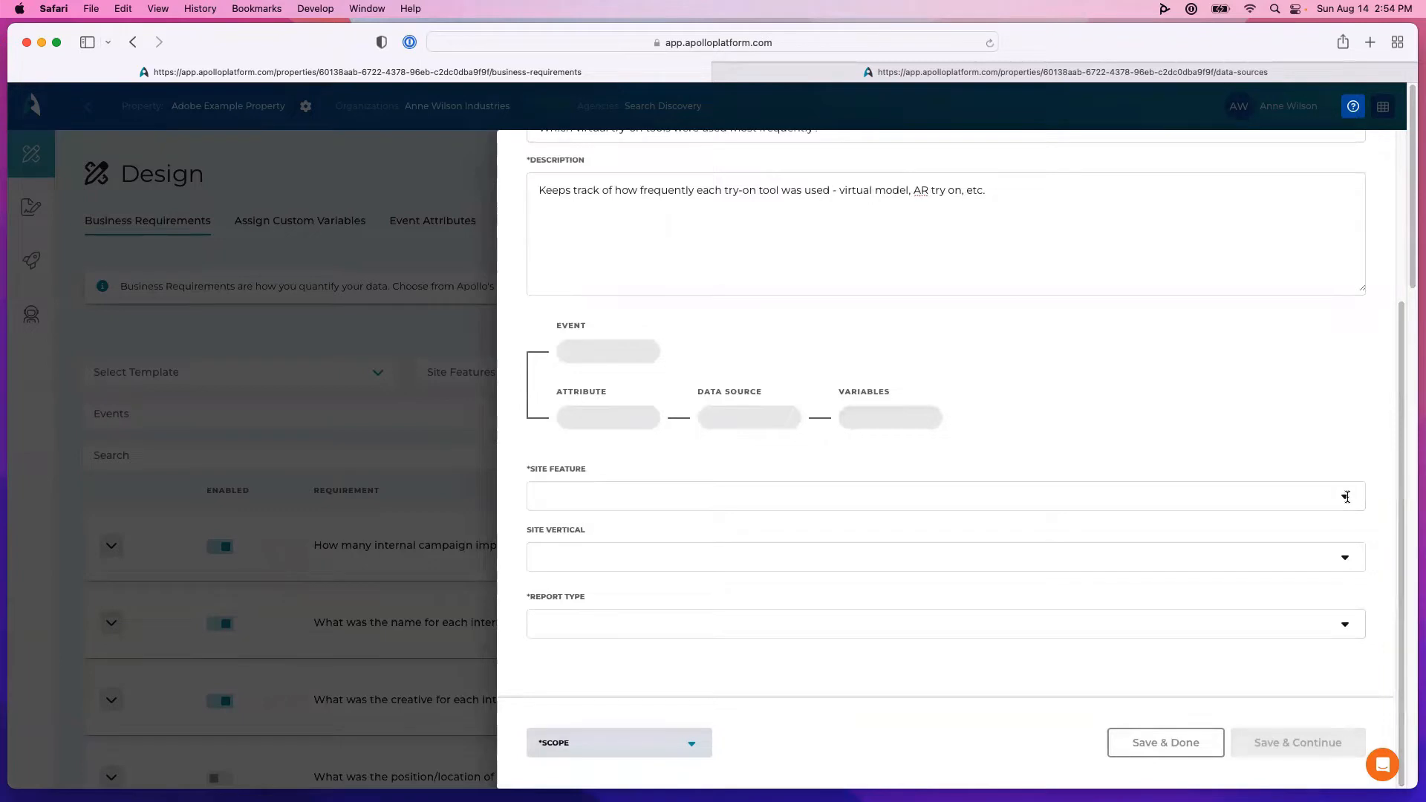
left_click(1346, 497)
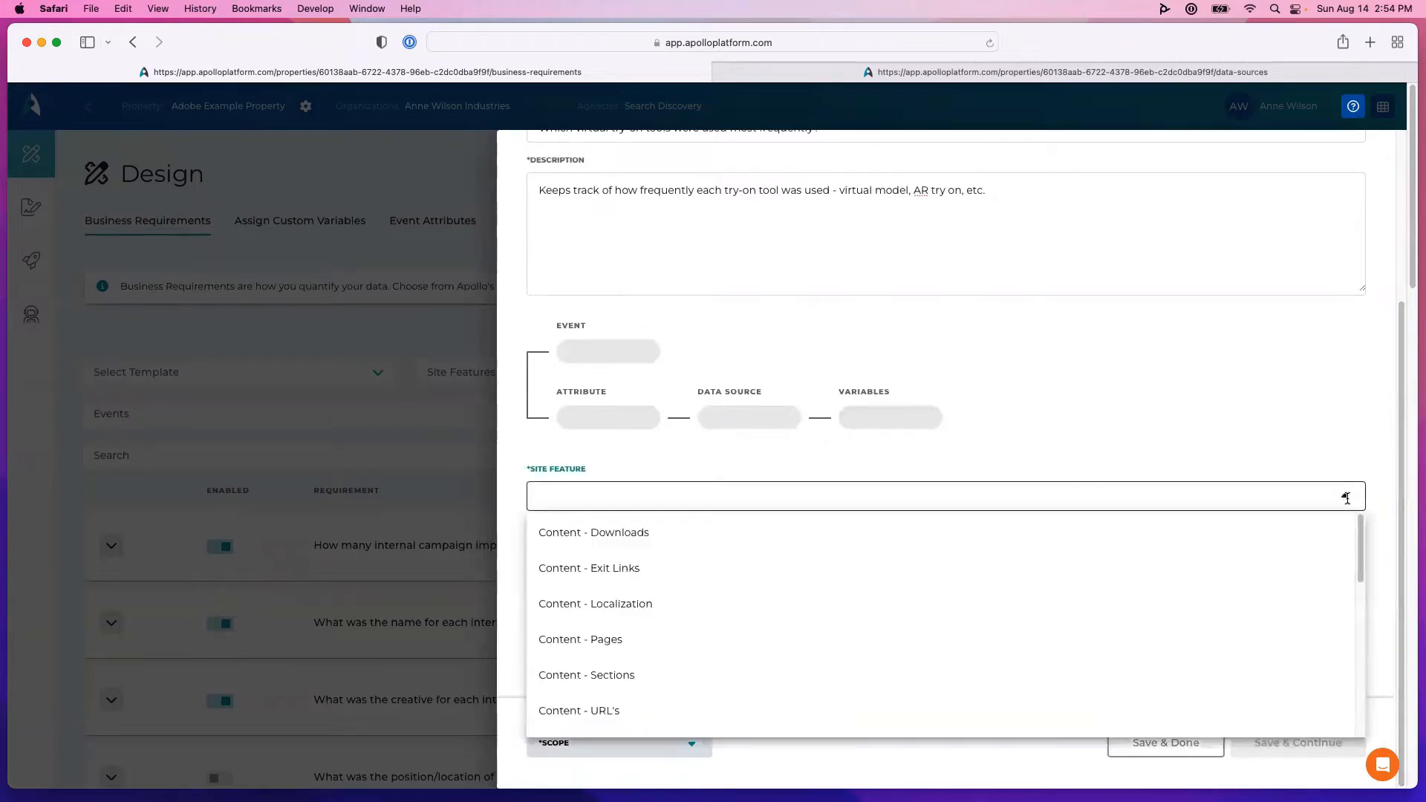
left_click_drag(1361, 539, 1383, 742)
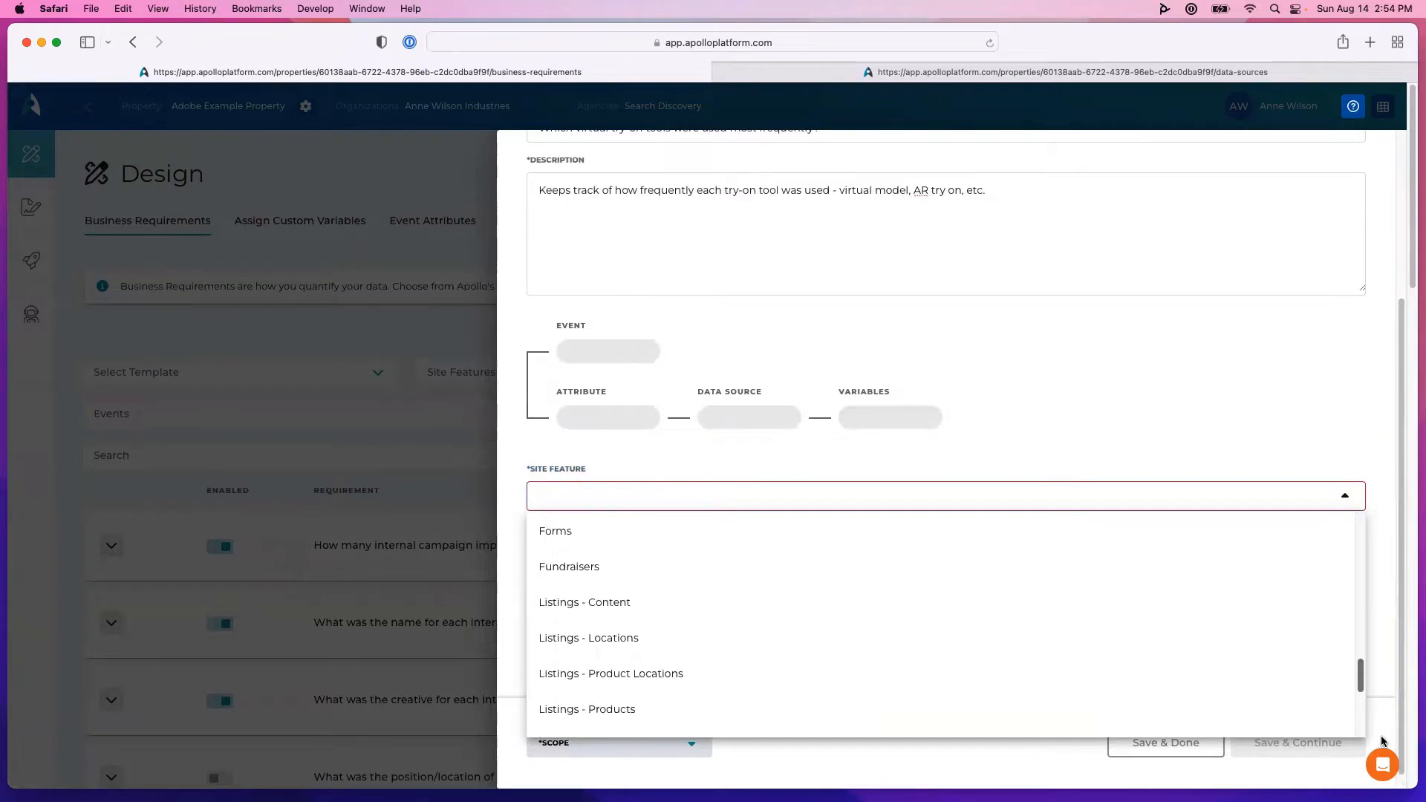
scroll(1359, 713, "down", 5)
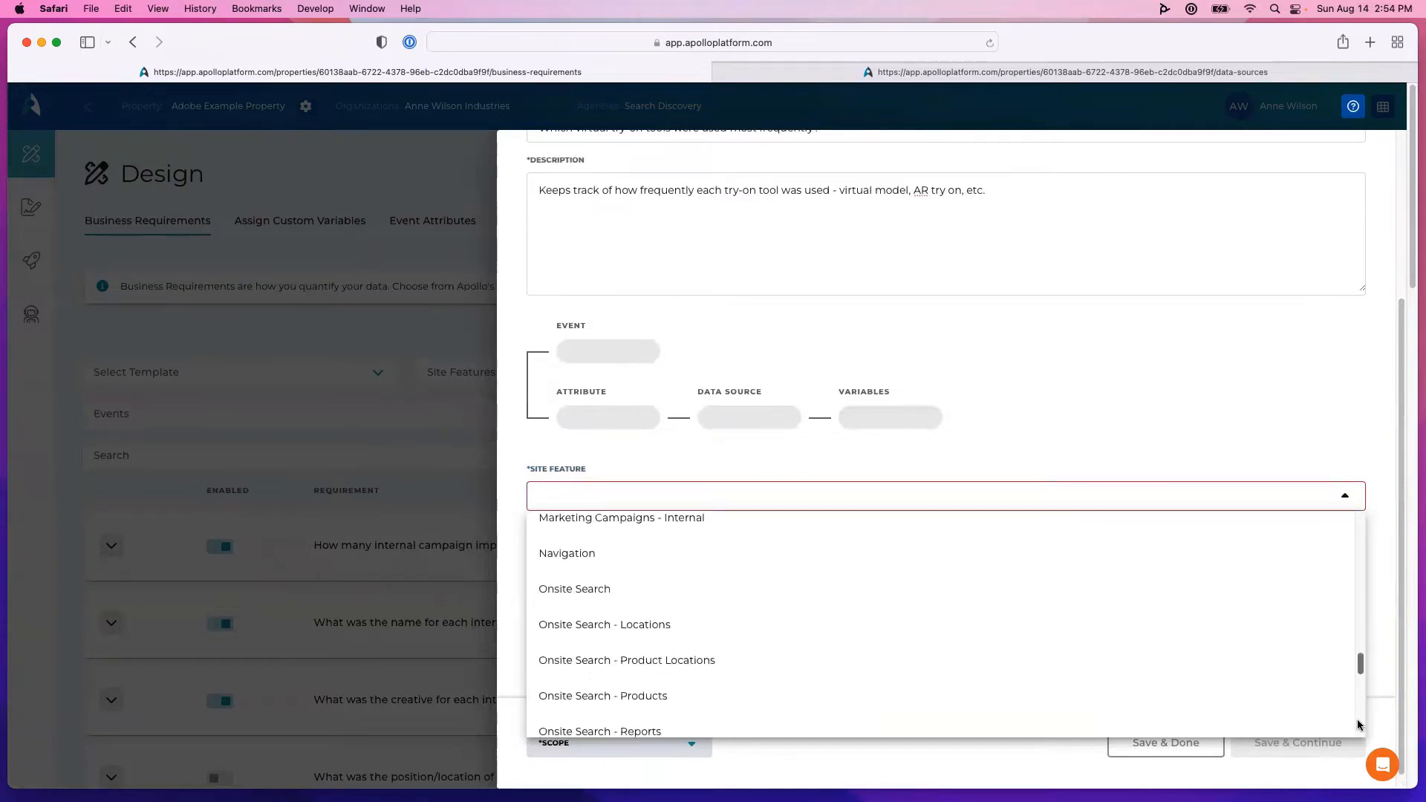
left_click_drag(1360, 676, 1362, 717)
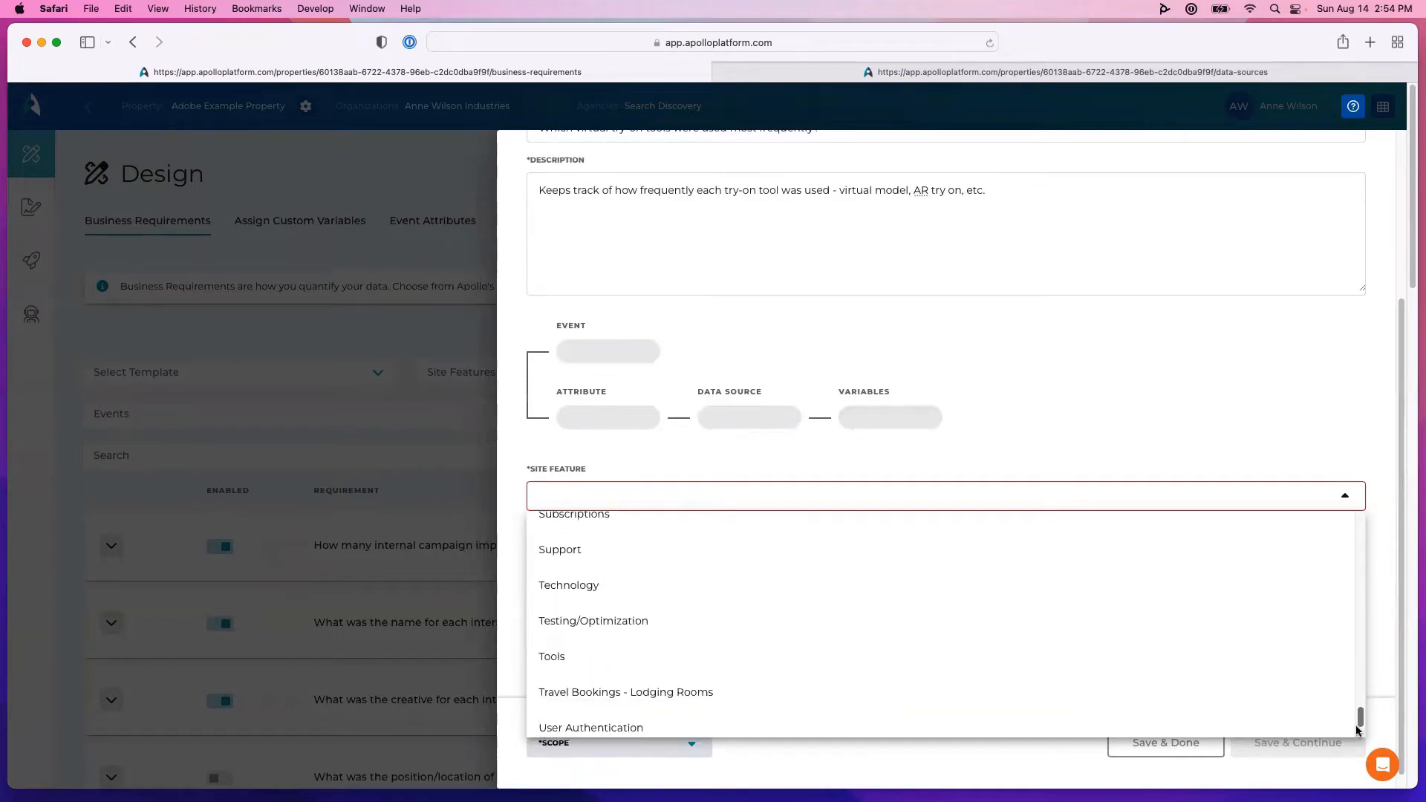
left_click(601, 657)
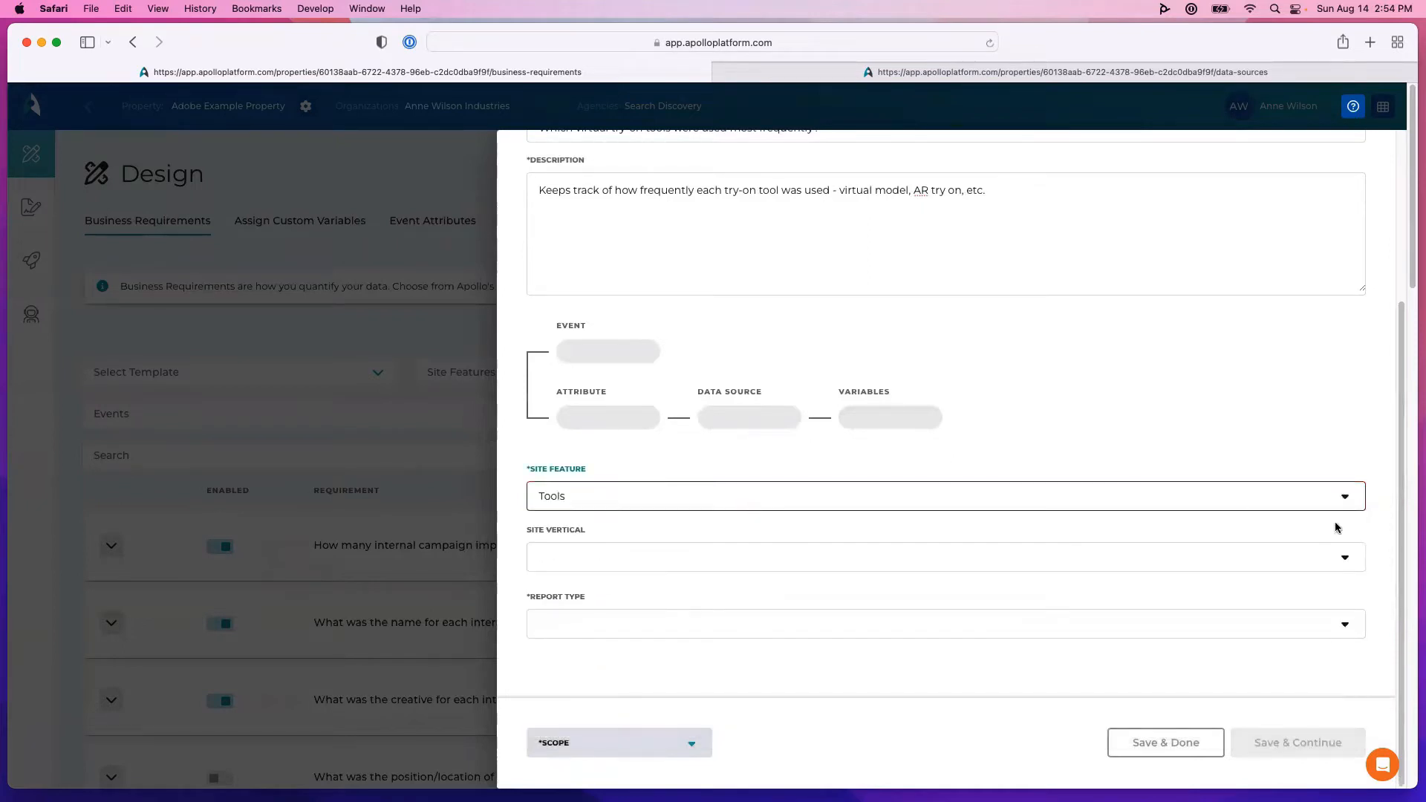
left_click(1354, 452)
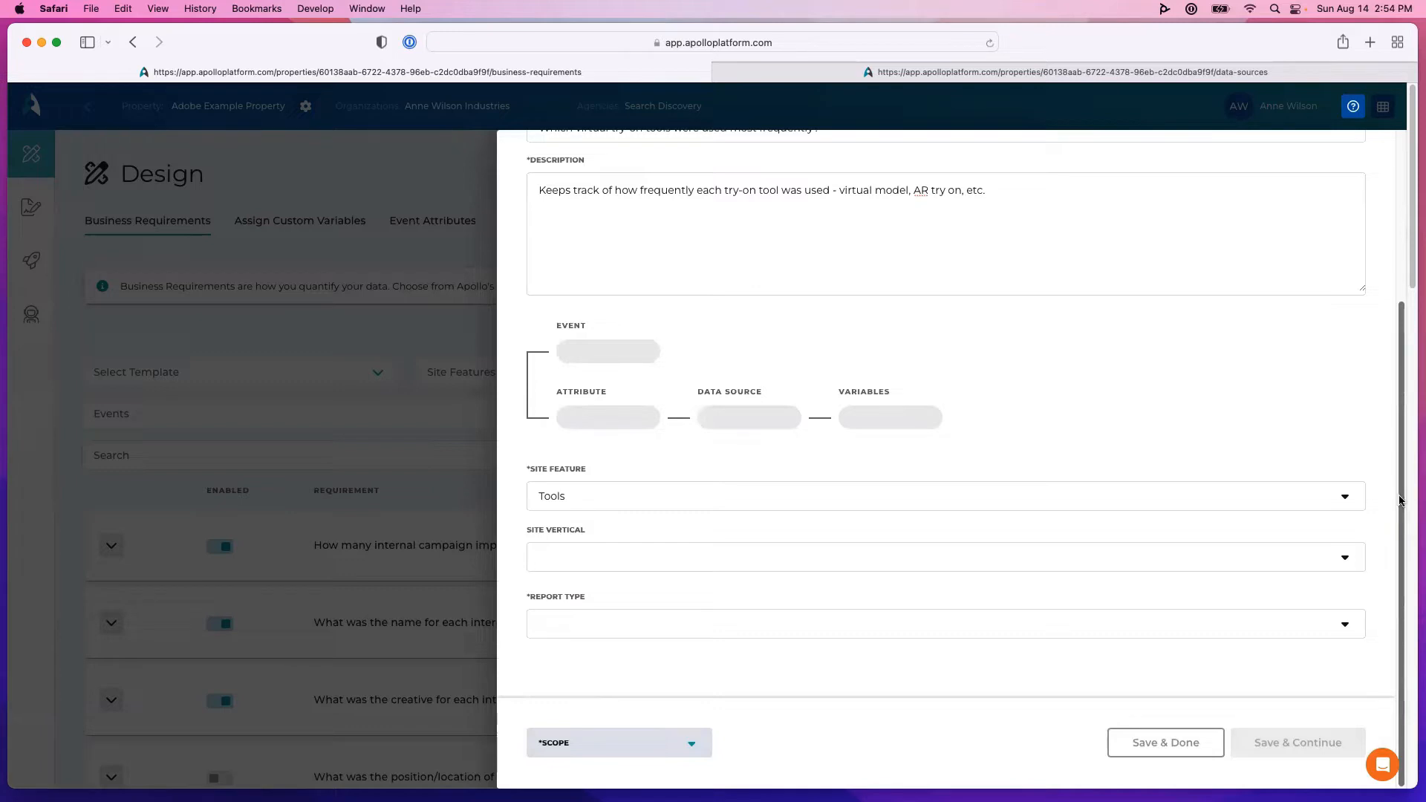
left_click(1345, 561)
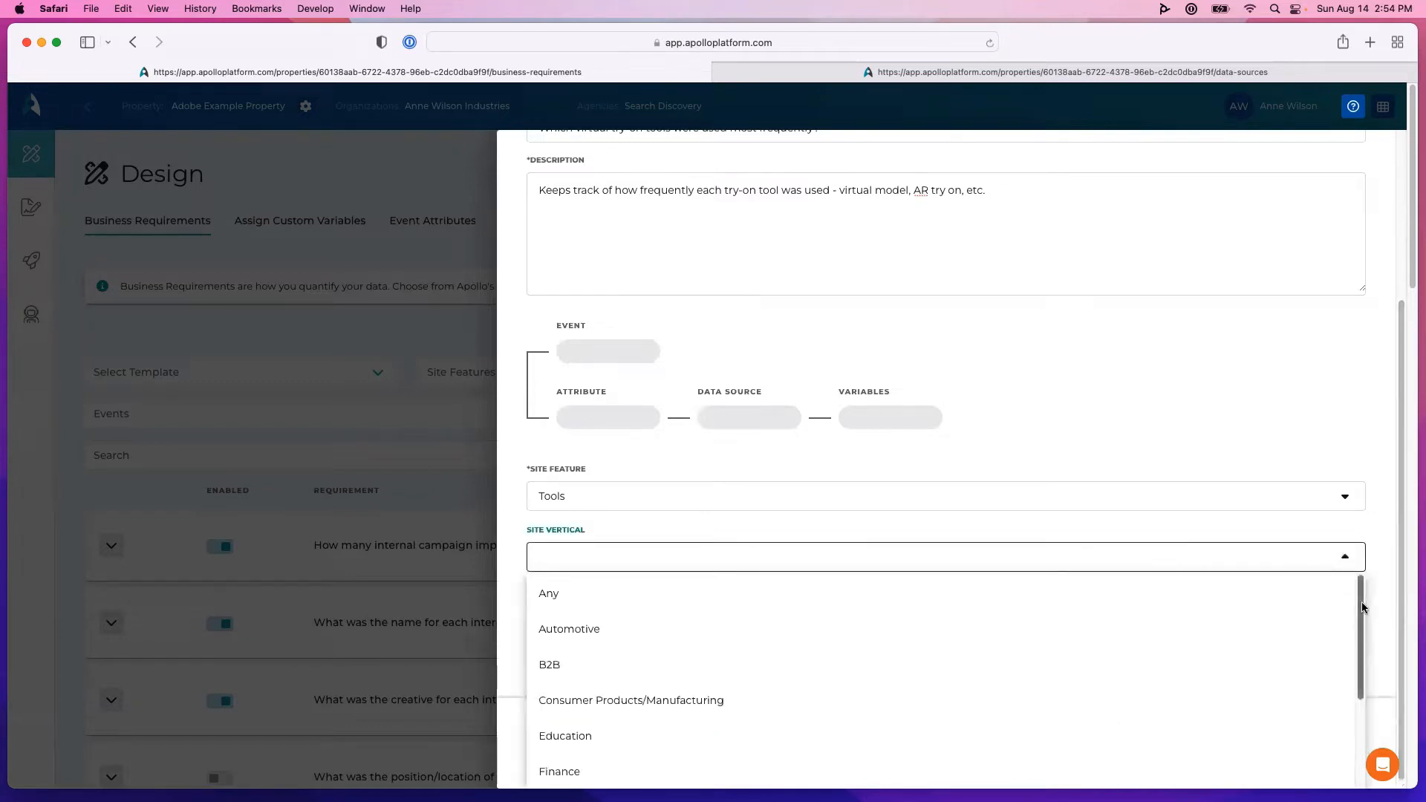
left_click_drag(1361, 601, 1365, 743)
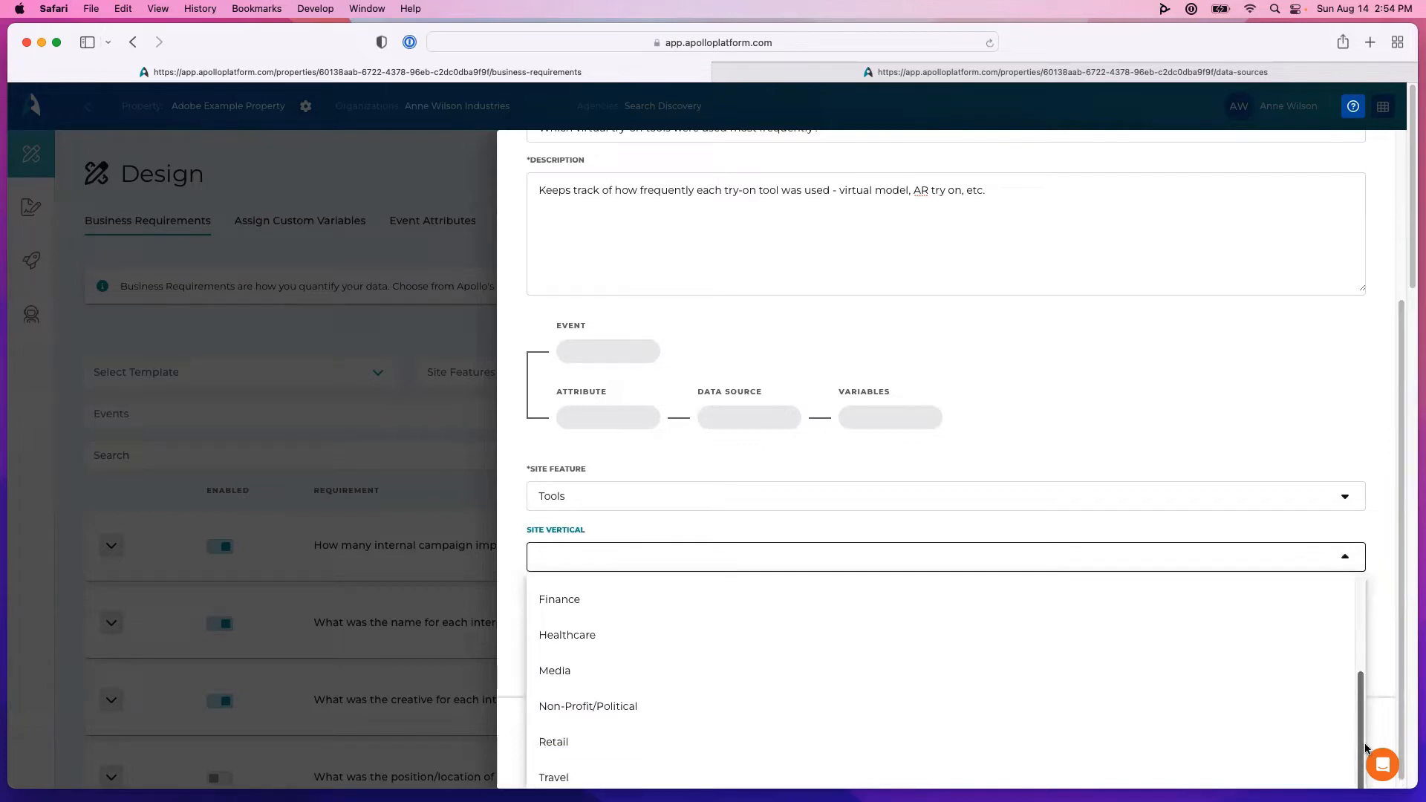
left_click(1382, 551)
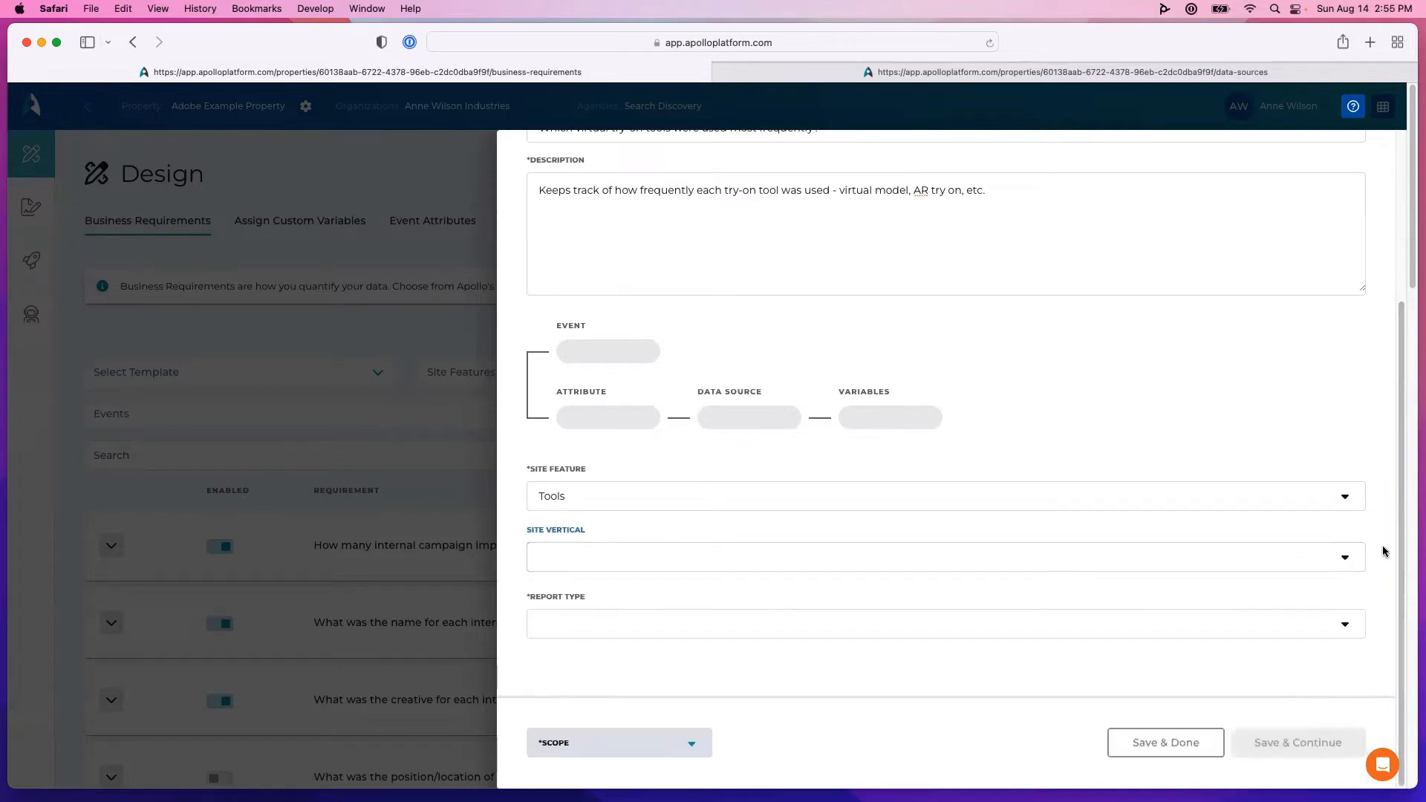
- Set the report type to Freeform Table and the scope to Organization, saving the requirement and continuing to its event attributes
left_click(1353, 625)
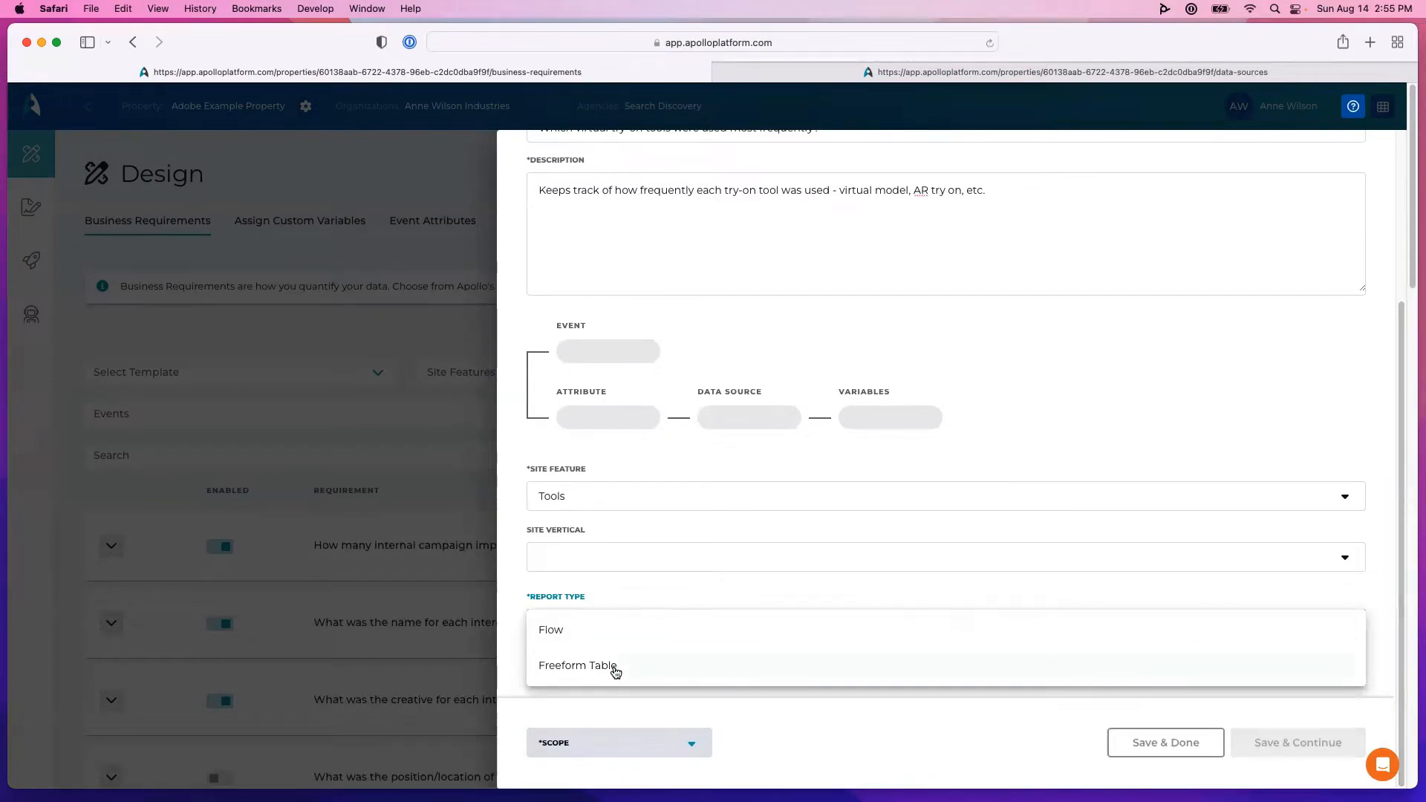
left_click(615, 670)
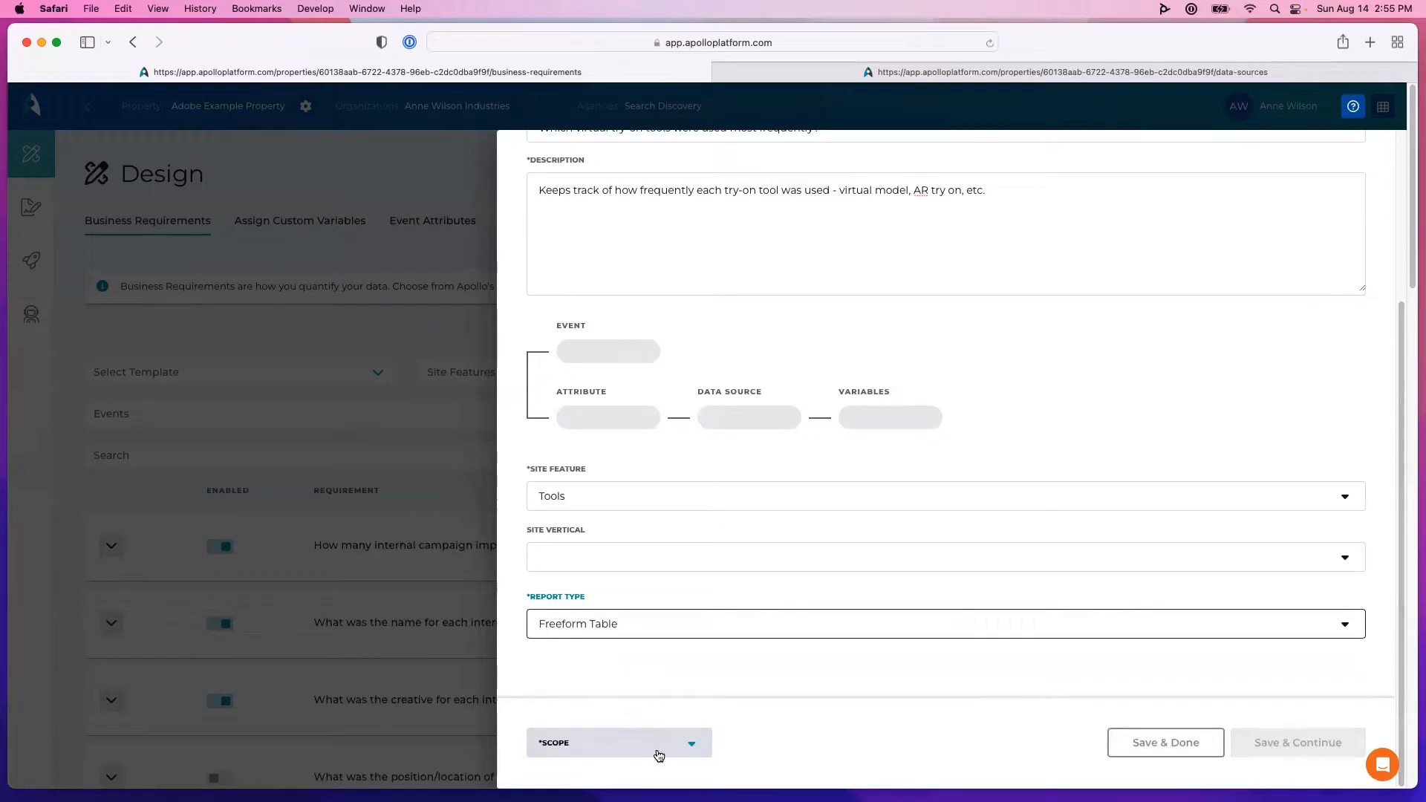
left_click(682, 759)
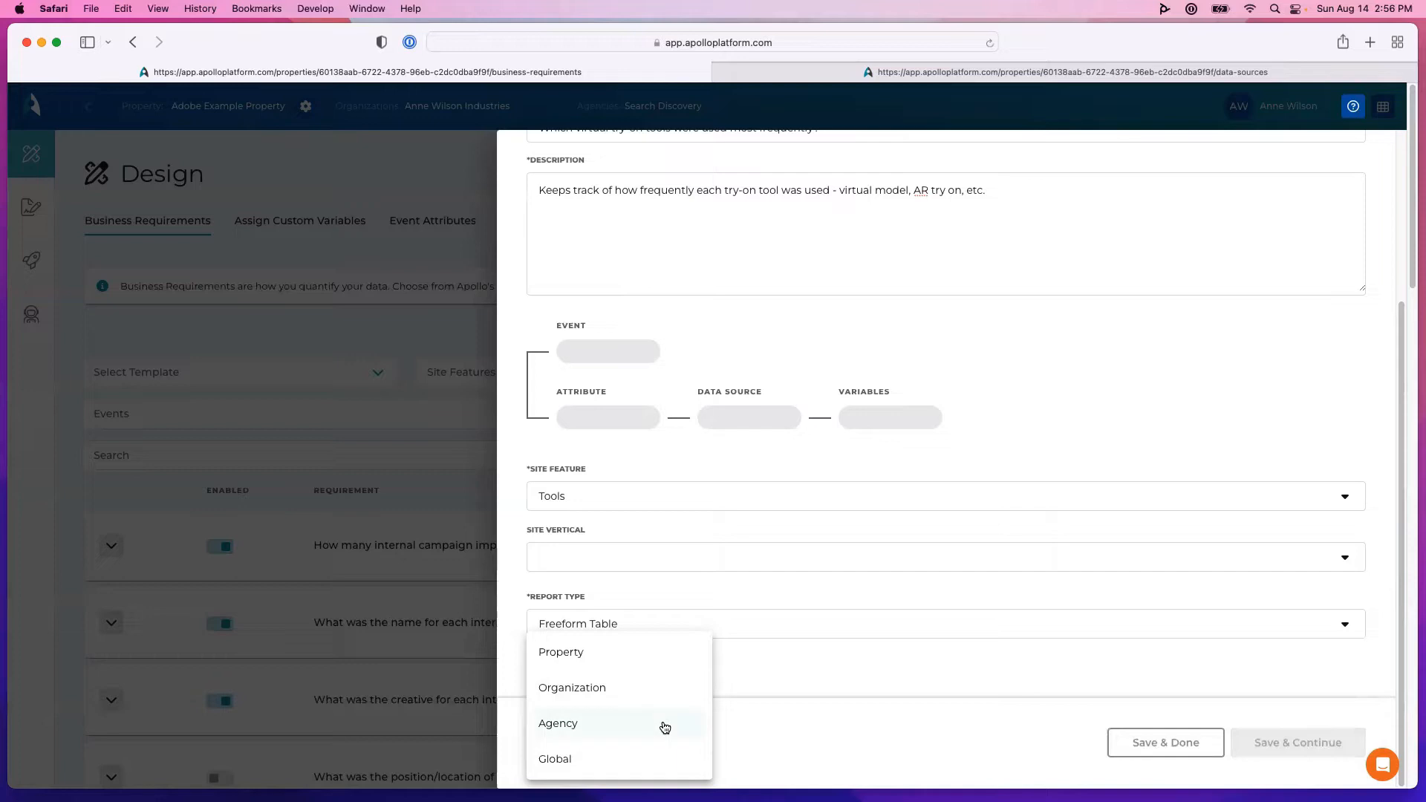
left_click(813, 691)
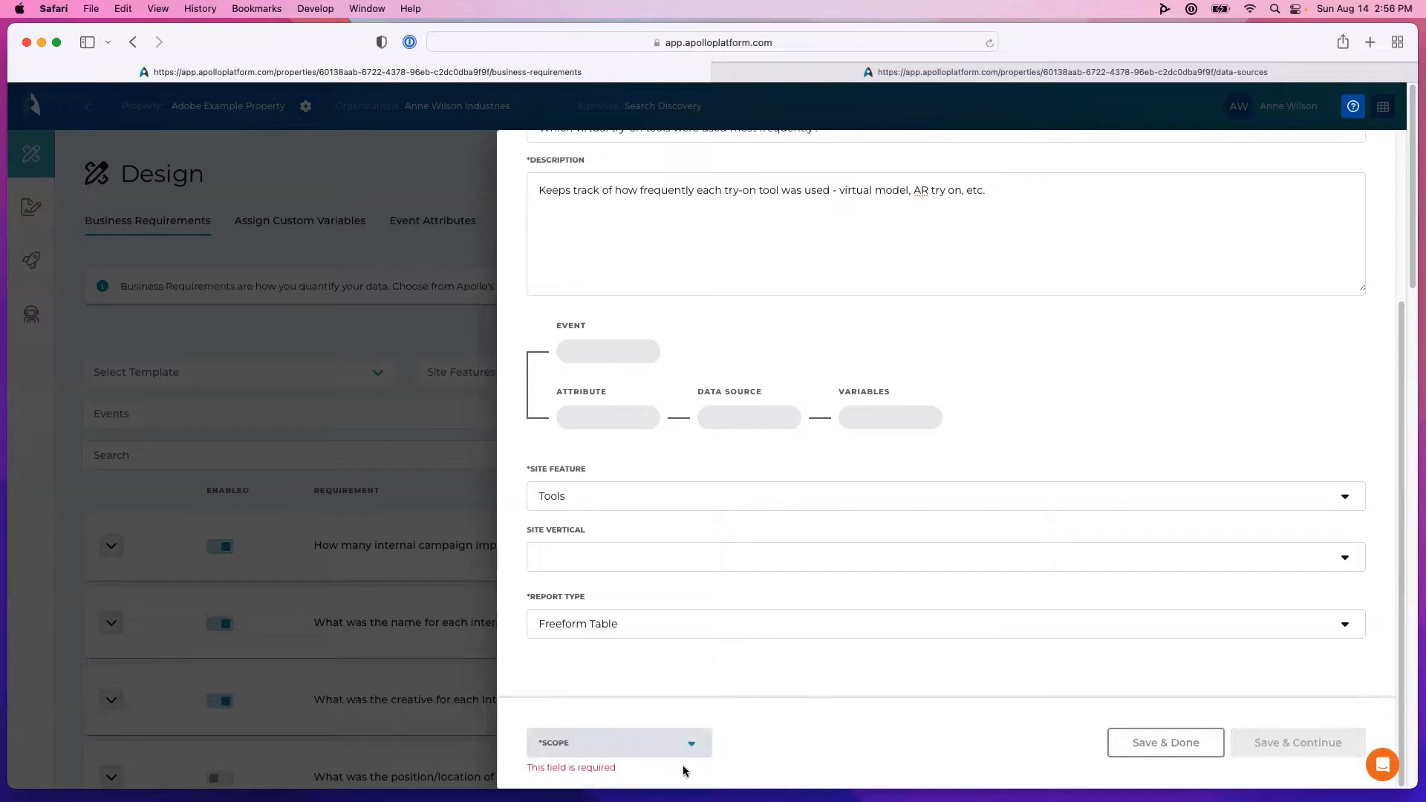
left_click(673, 758)
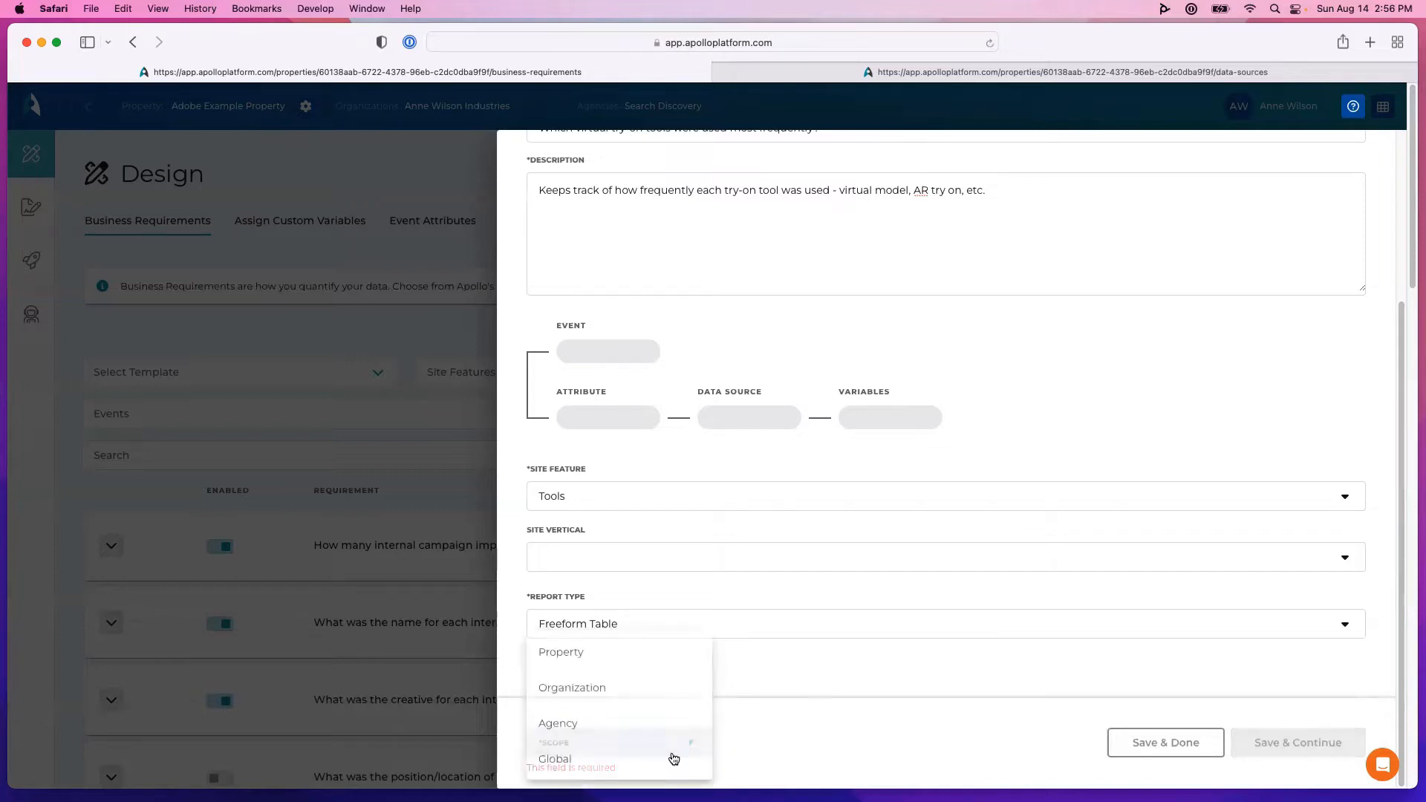
left_click(638, 696)
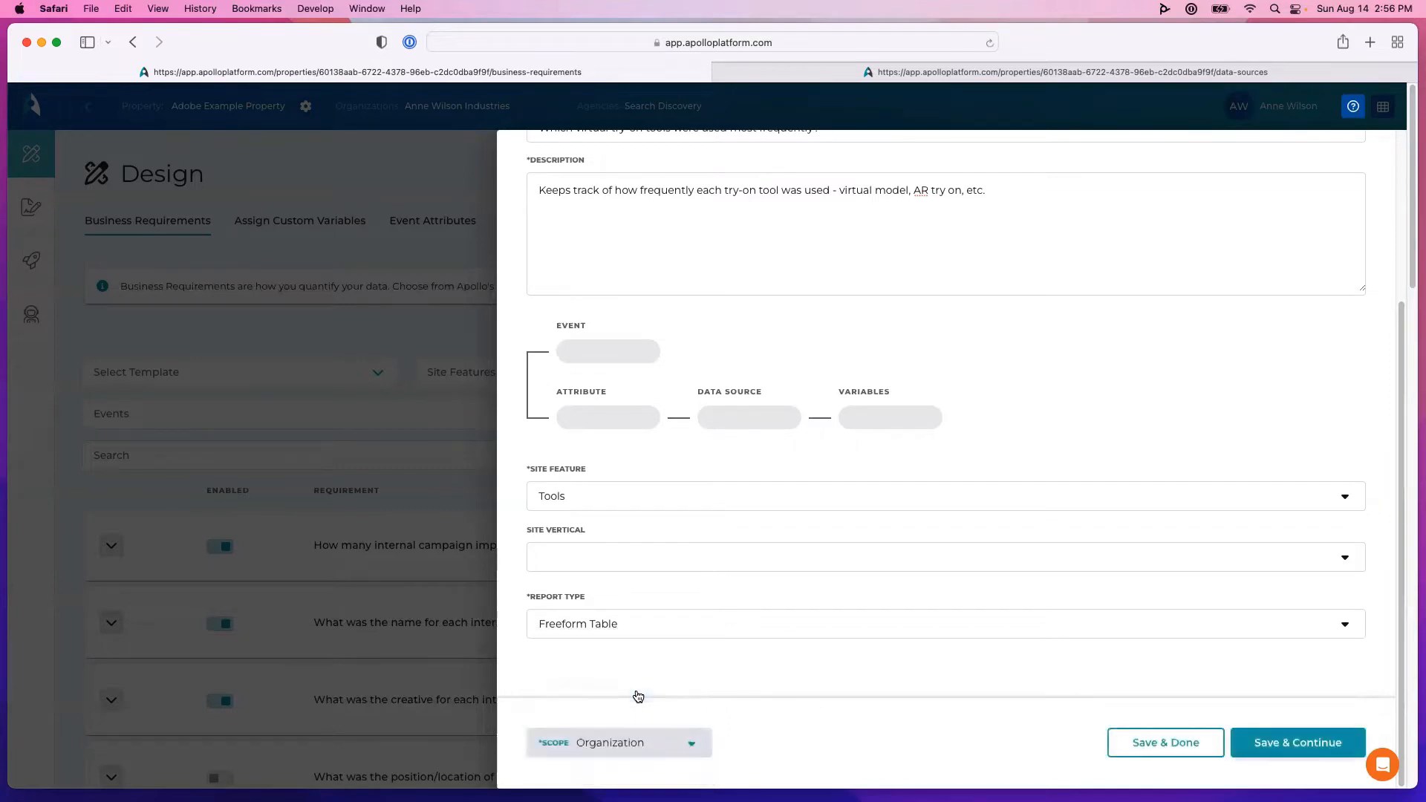
left_click(1329, 750)
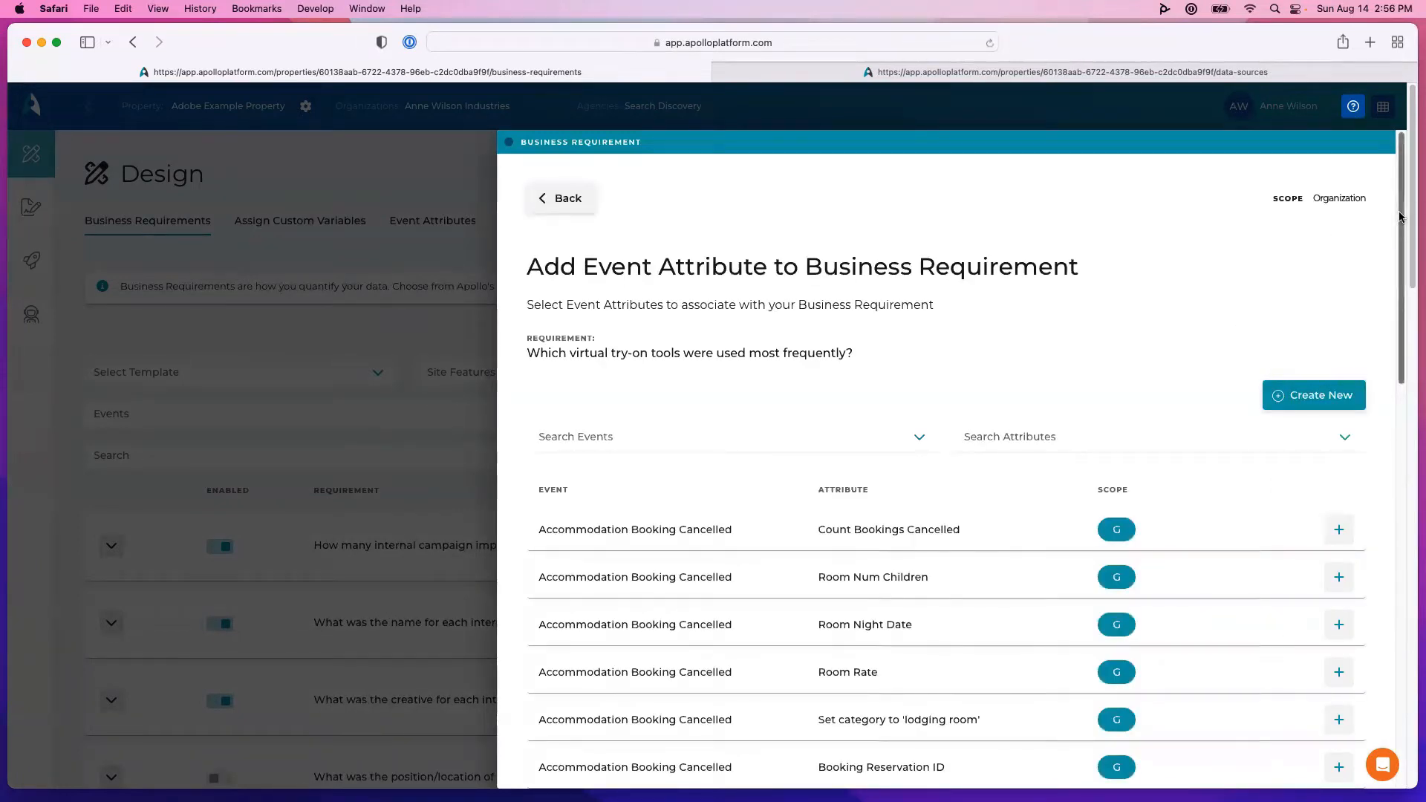
- Start creating a new event for the business requirement and name it "Virtual Try-on Tool Used"
left_click_drag(1400, 216, 1399, 224)
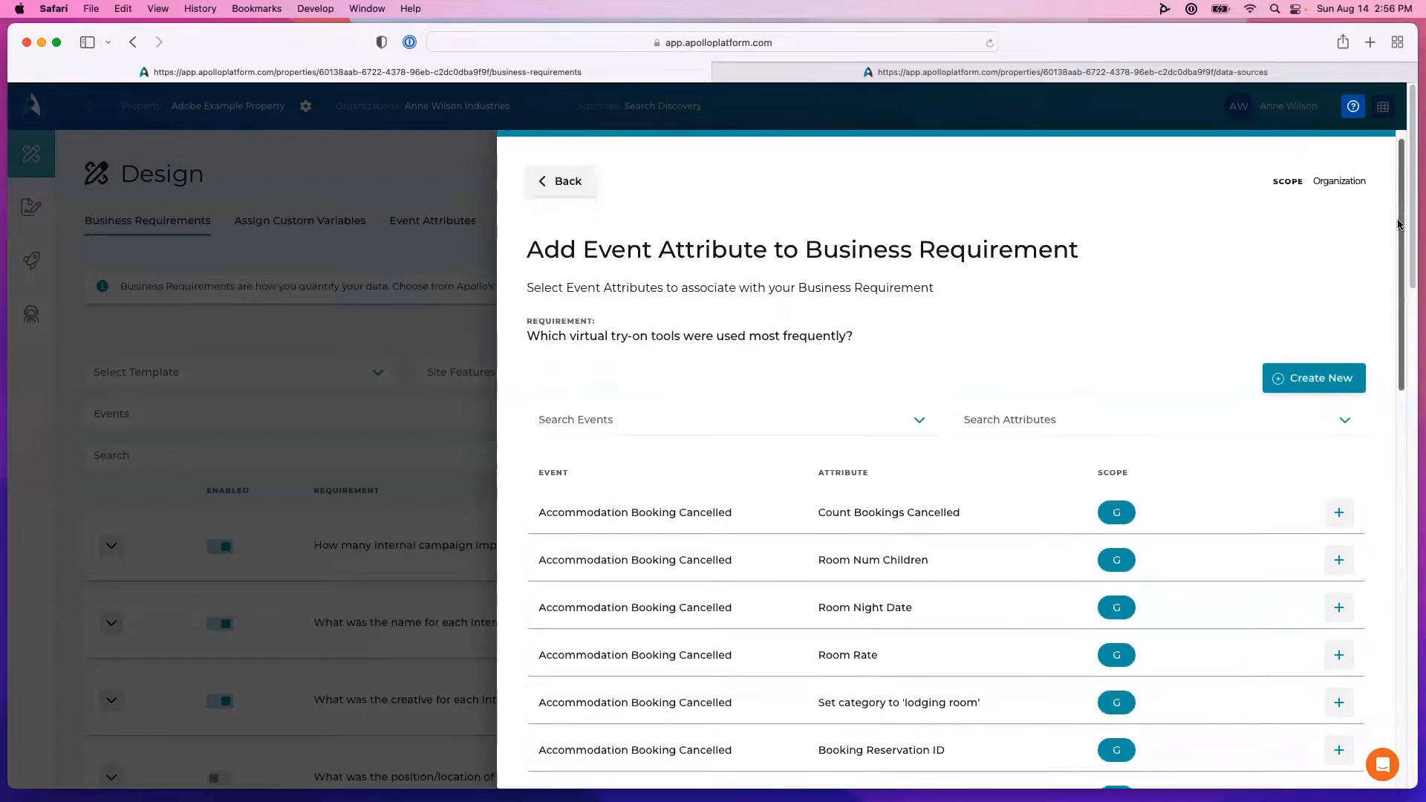
left_click_drag(1399, 224, 1399, 237)
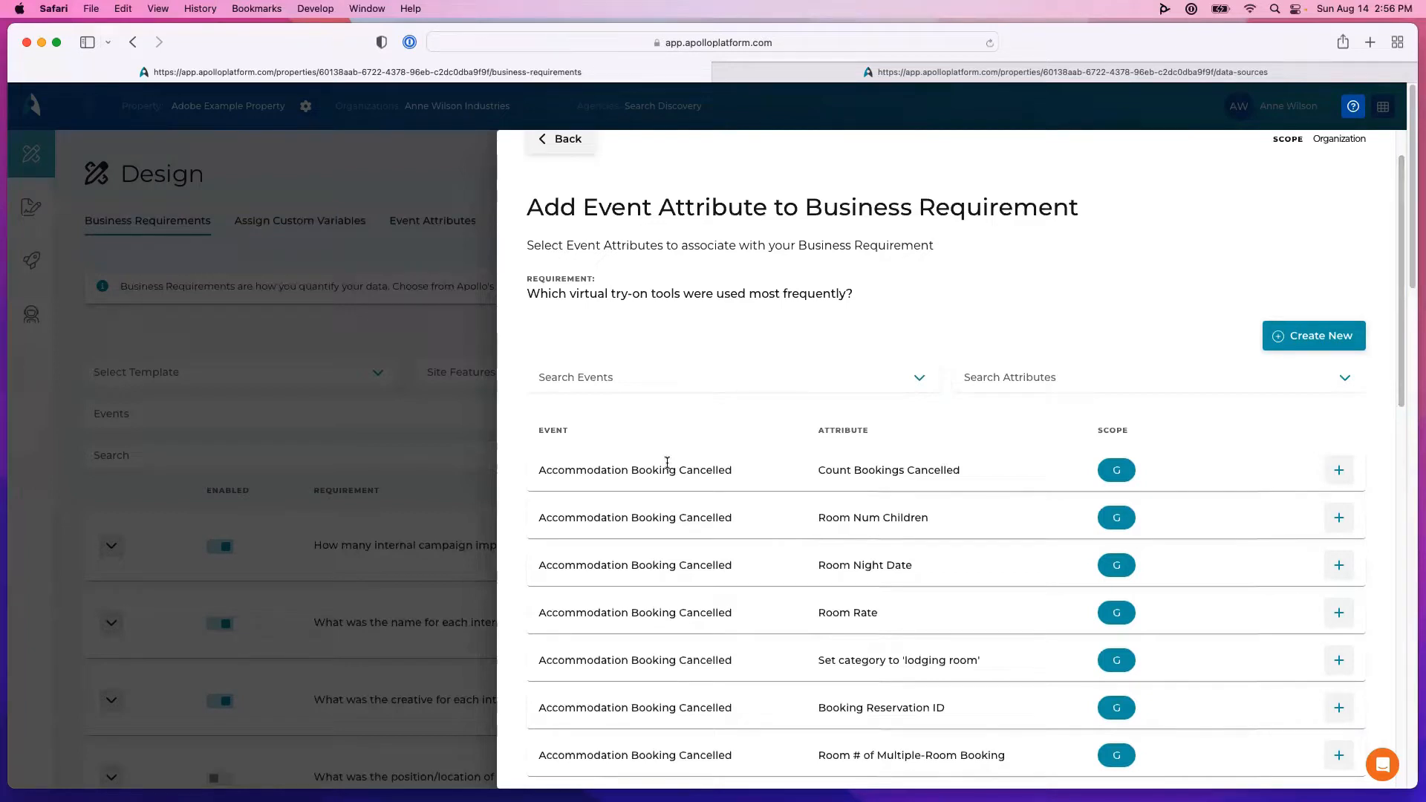
left_click(1294, 344)
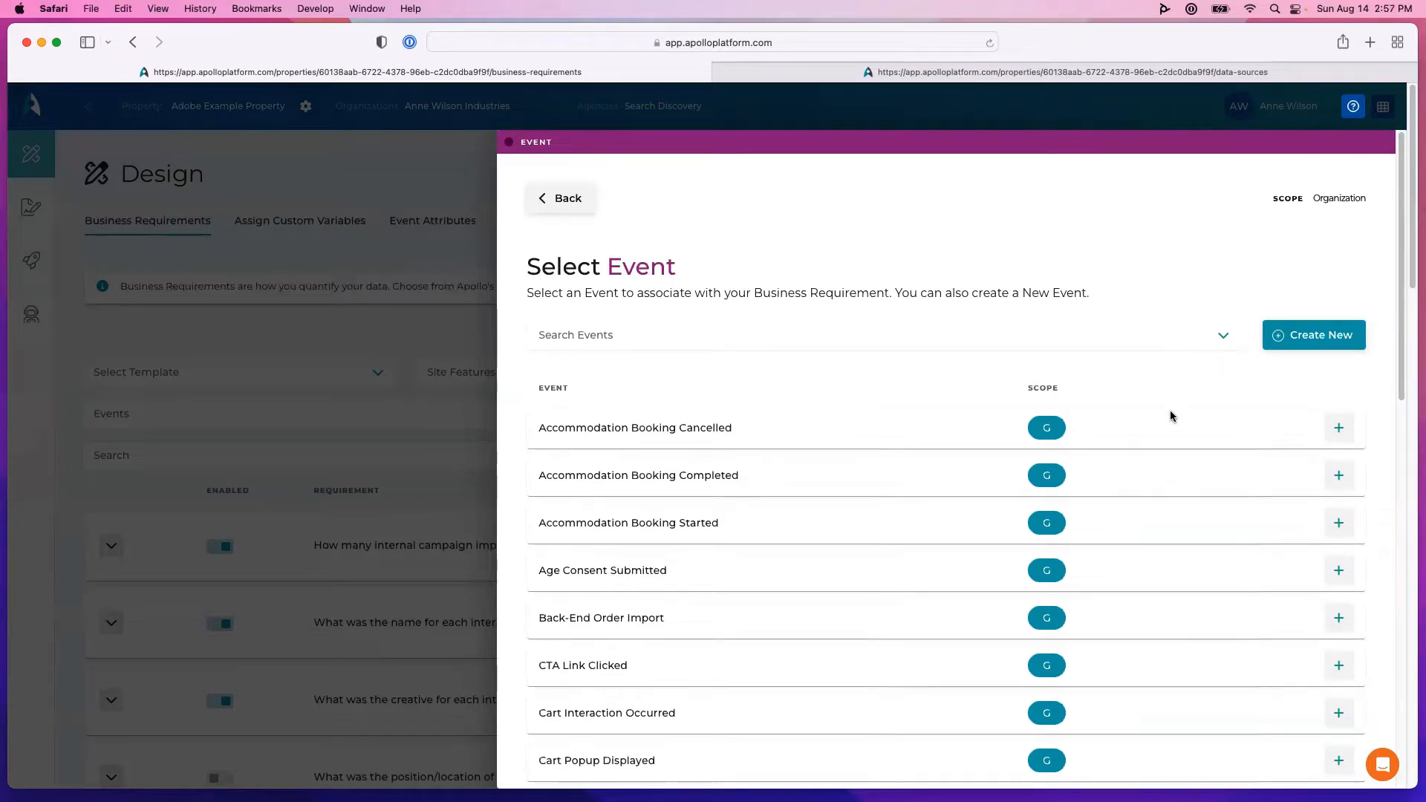
left_click(1308, 338)
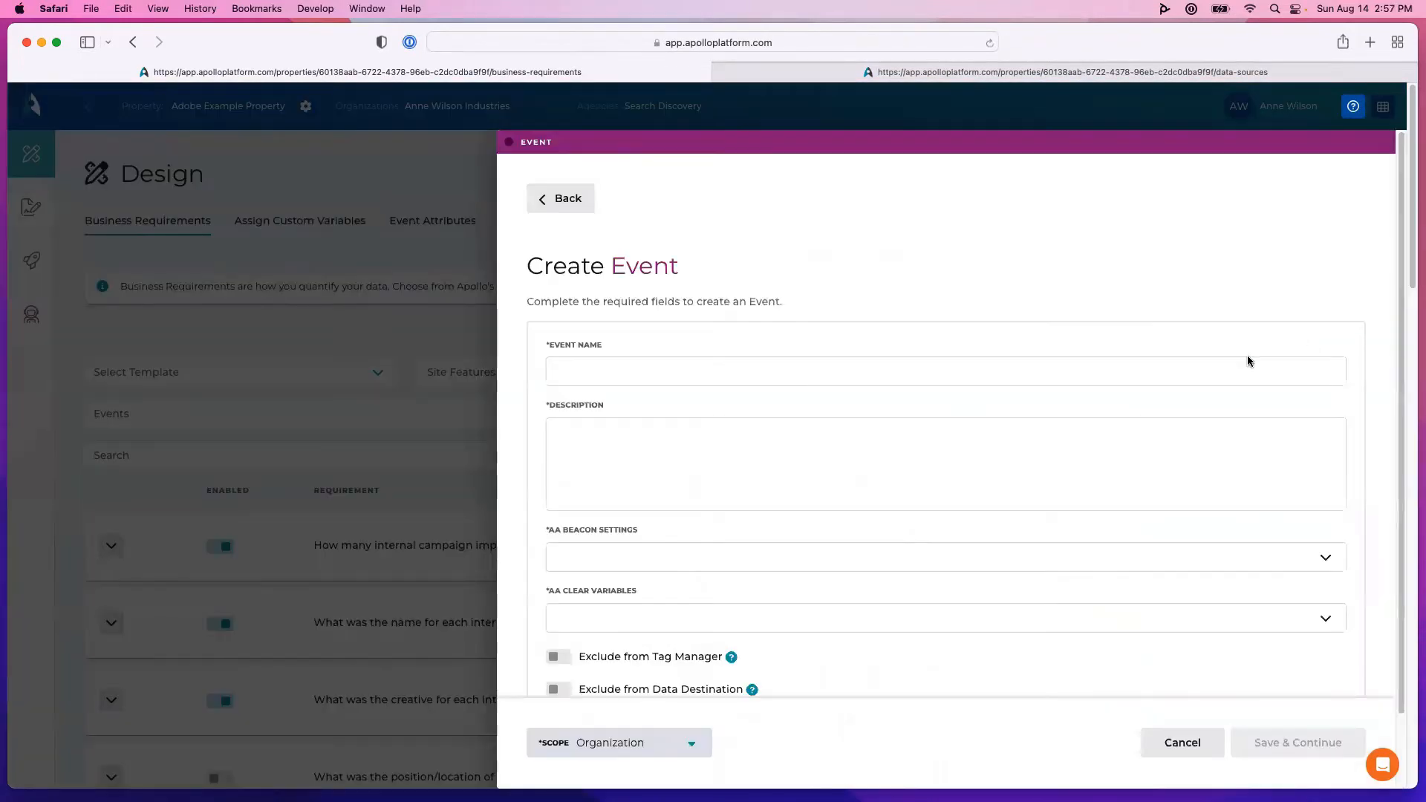
left_click(1189, 370)
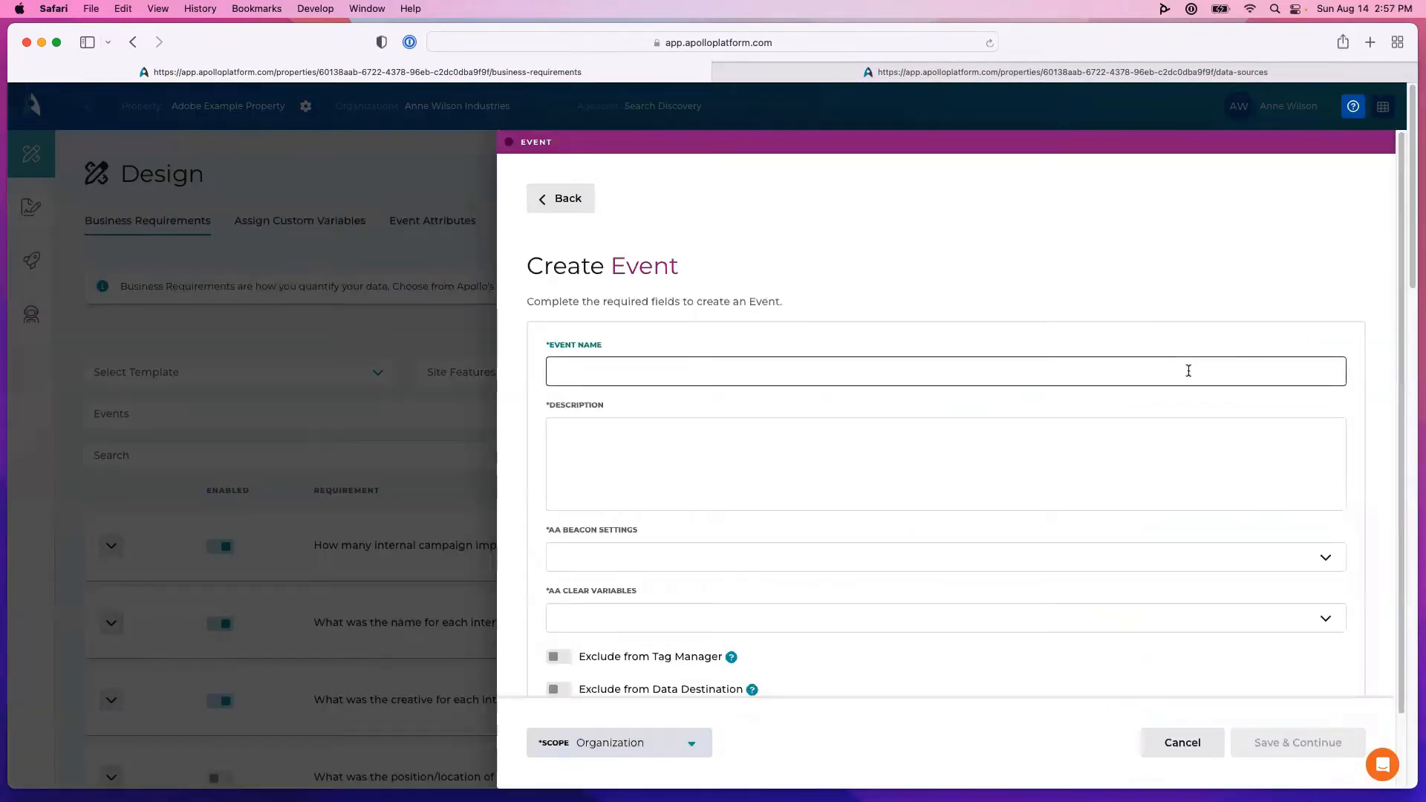
type("Virtual Try-on Tool Used")
- Enter the event description "Keeps tracks of times the virtual try-on function is used (virtual model, AR try on, etc.)"
left_click(1073, 459)
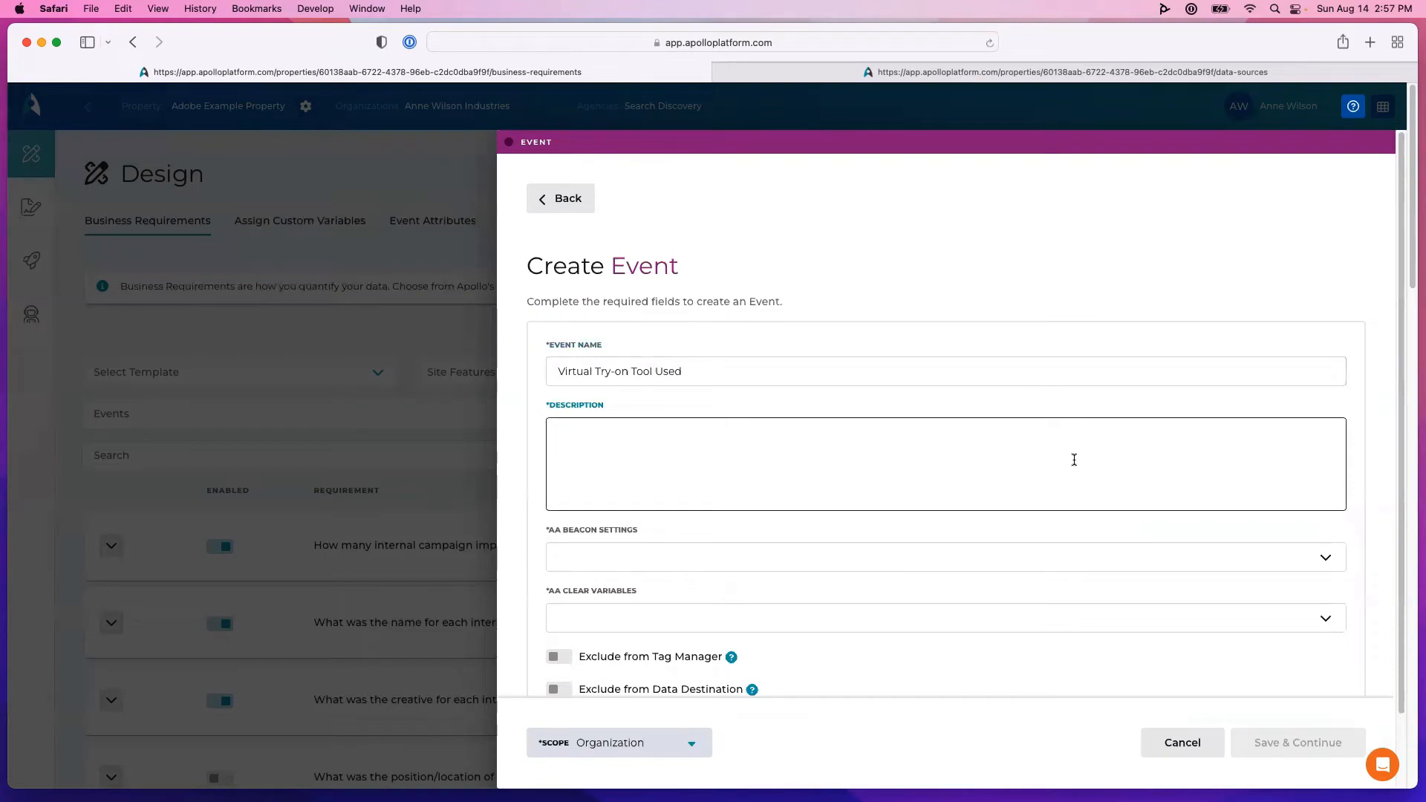
type("Keeps tracks of times the virtual try-on func")
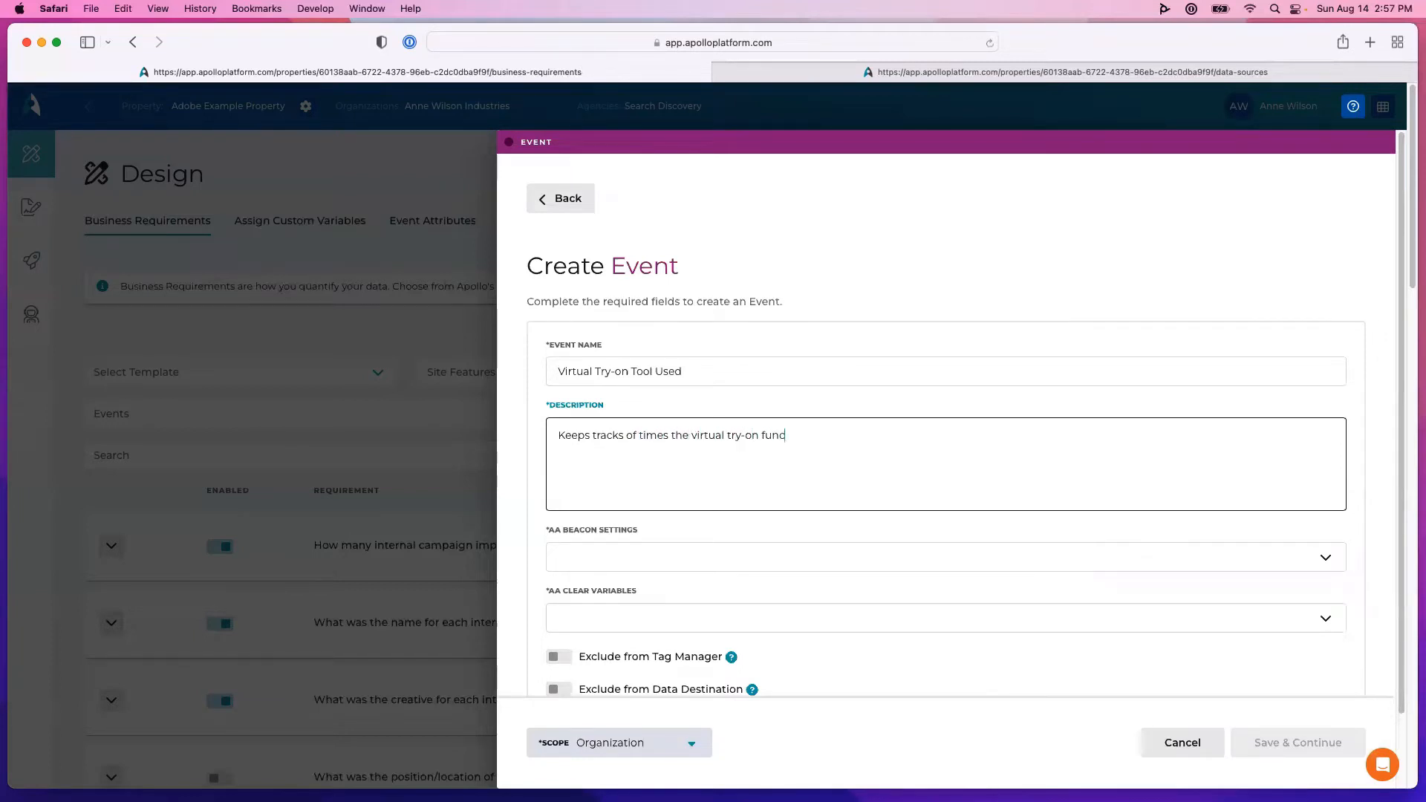
type("tion is used (virtual model, AR try on, et")
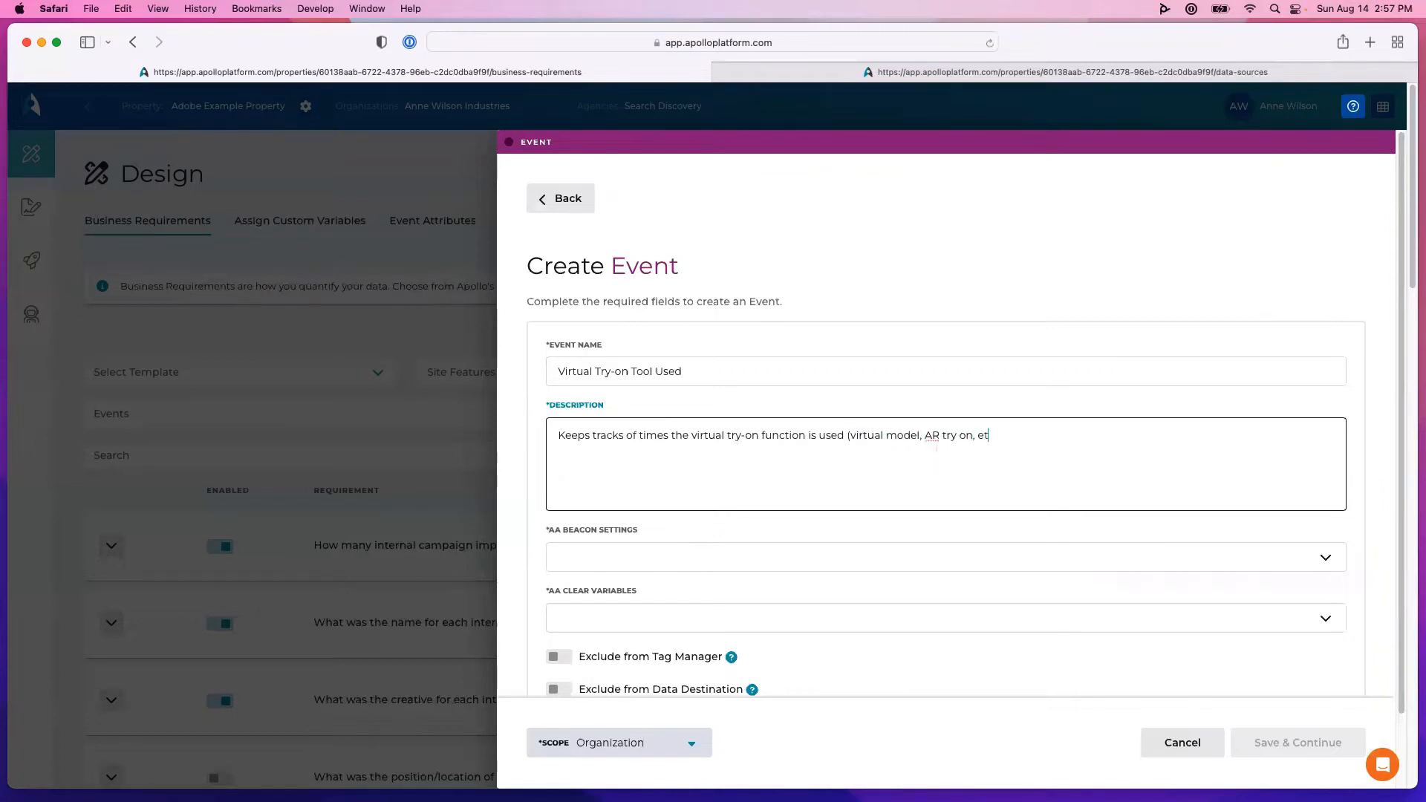
type("c.)")
left_click(1353, 511)
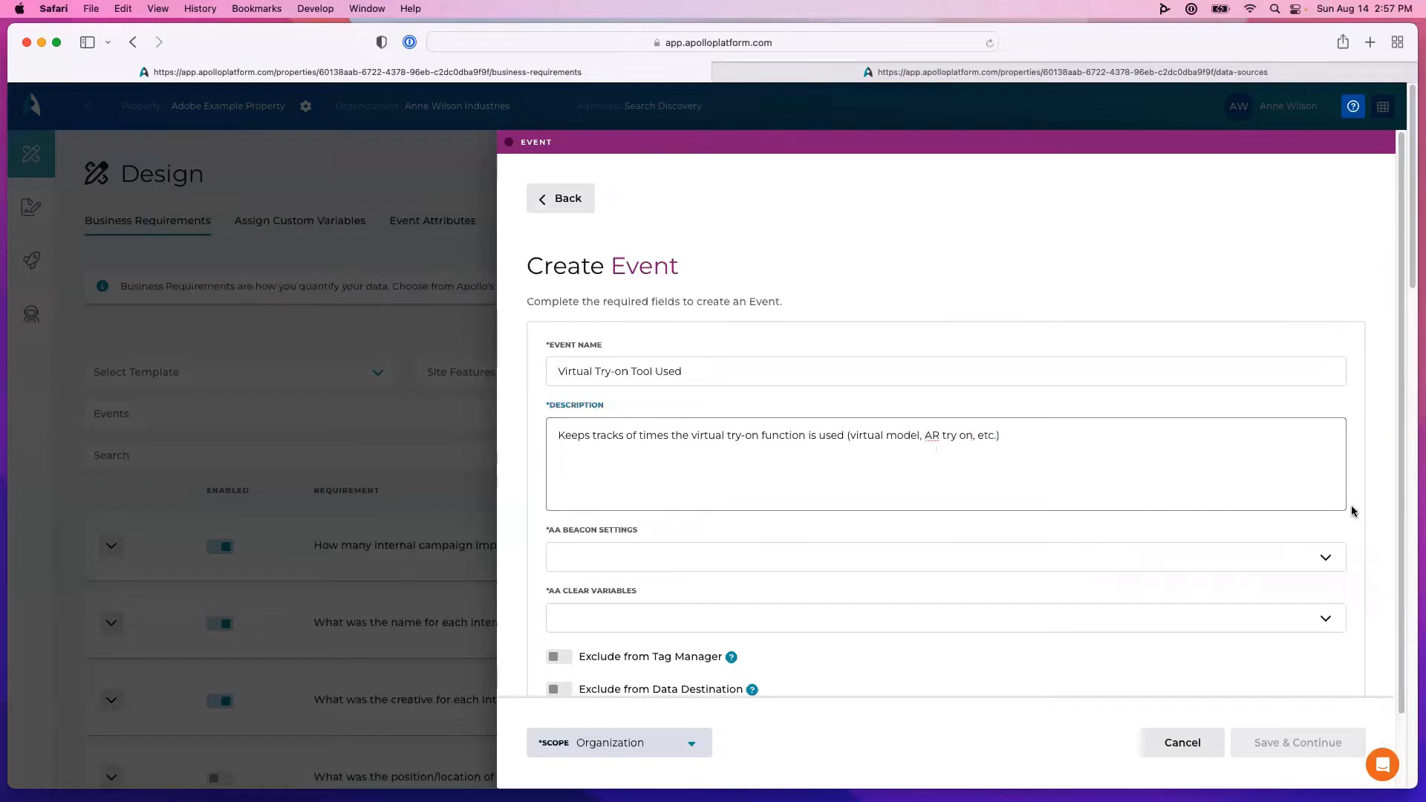
- Set the new event's AA beacon settings to Track Link: s.tl()
scroll(1393, 356, "down", 2)
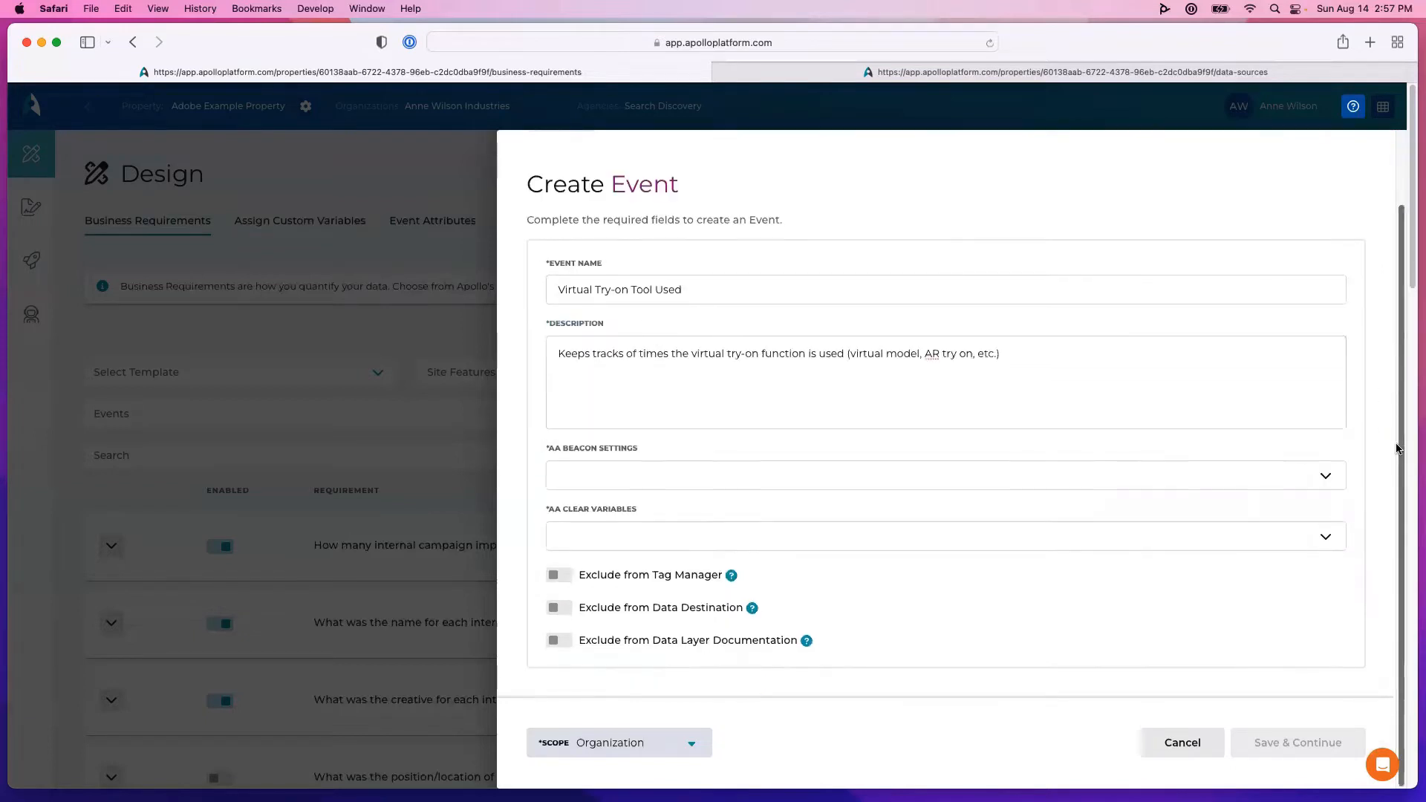
left_click(1183, 484)
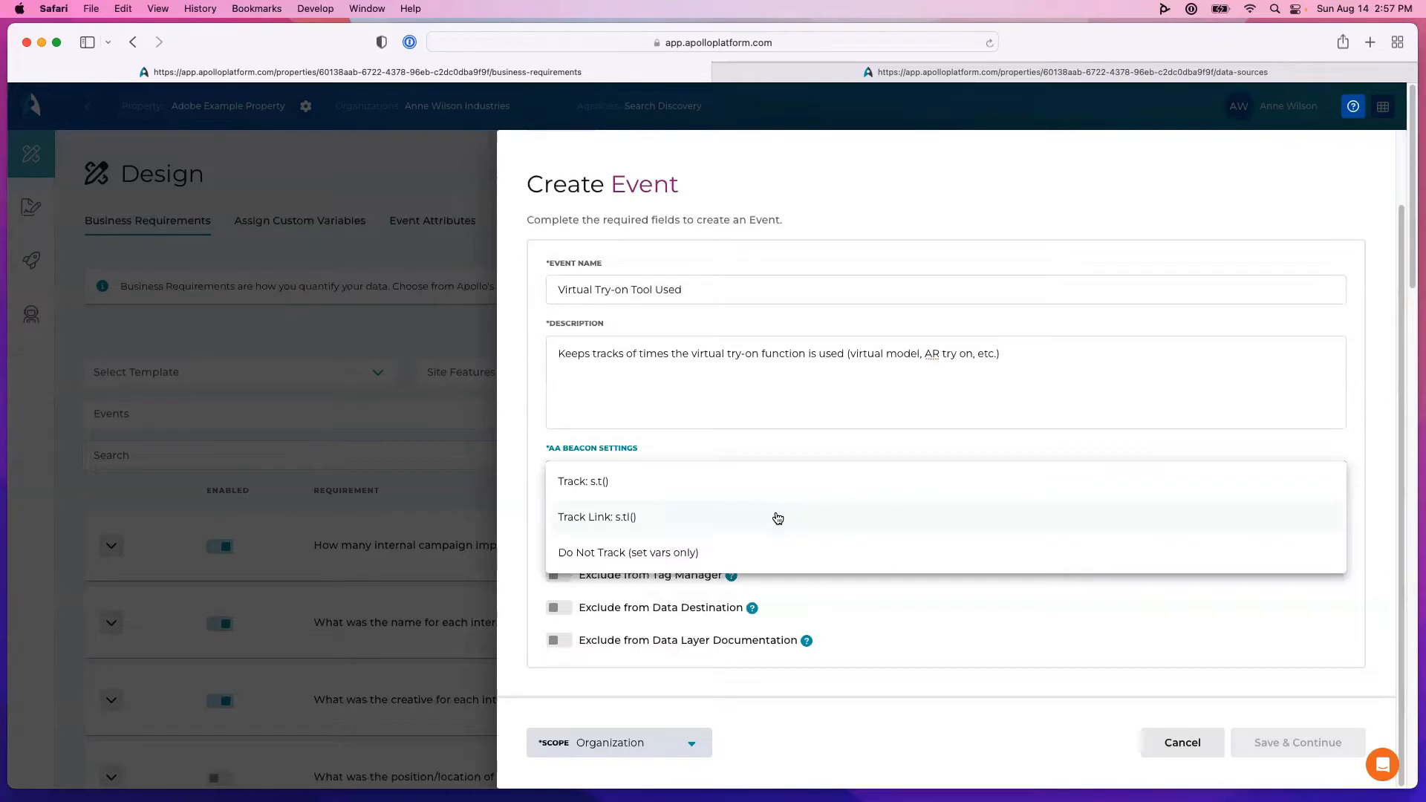
left_click(778, 518)
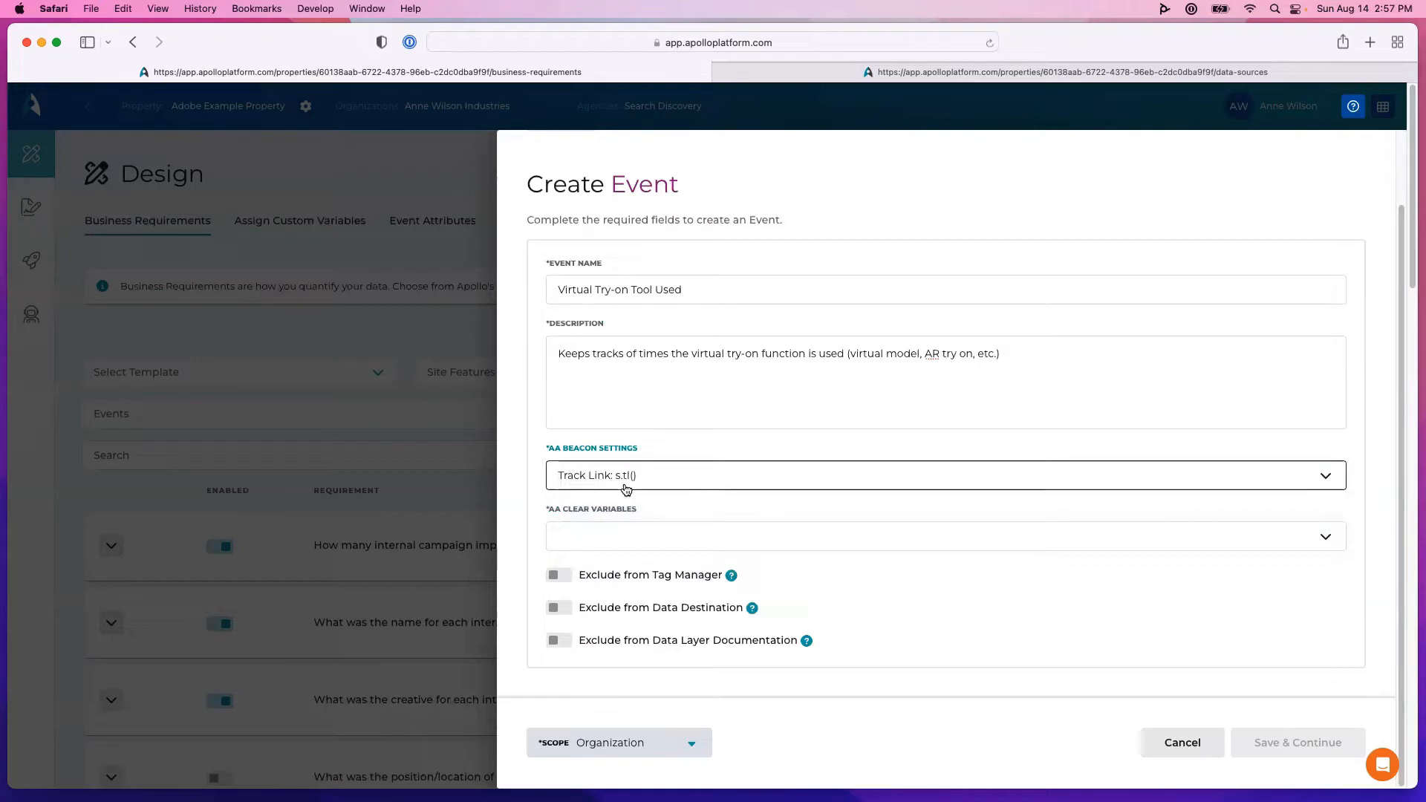
- Set the event's AA clear variables to Do Not Clear Vars, saving the event and continuing to its attributes
left_click(625, 538)
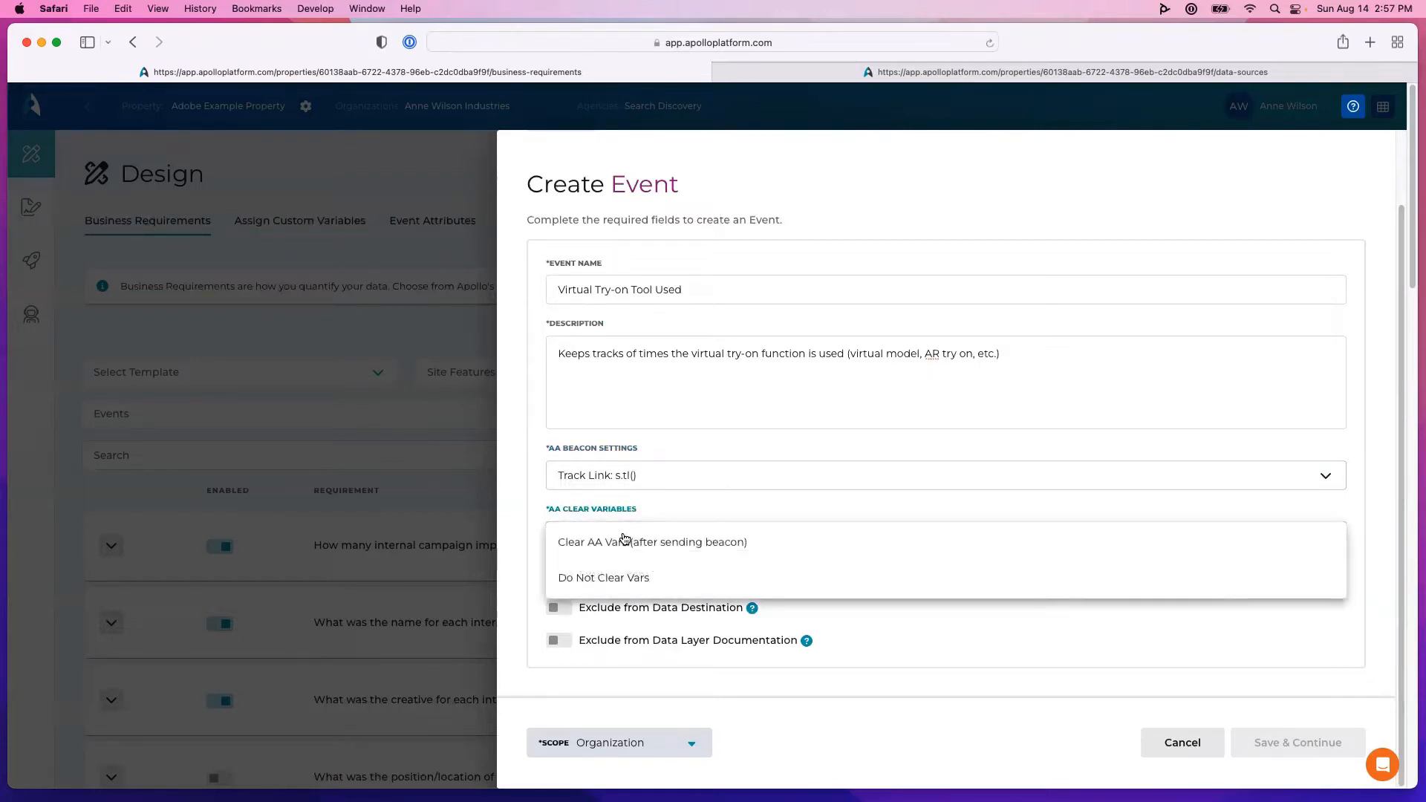
left_click(627, 580)
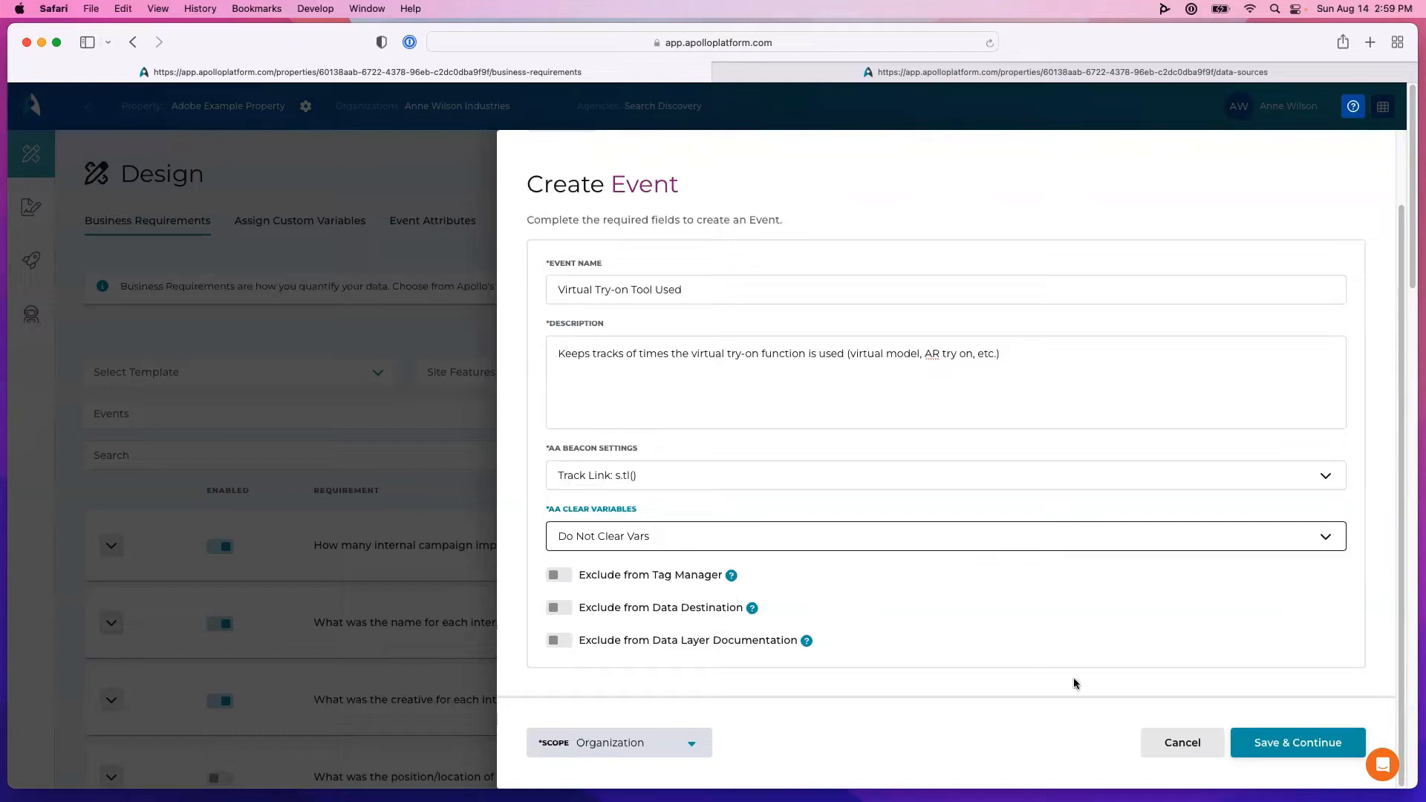
left_click(1322, 745)
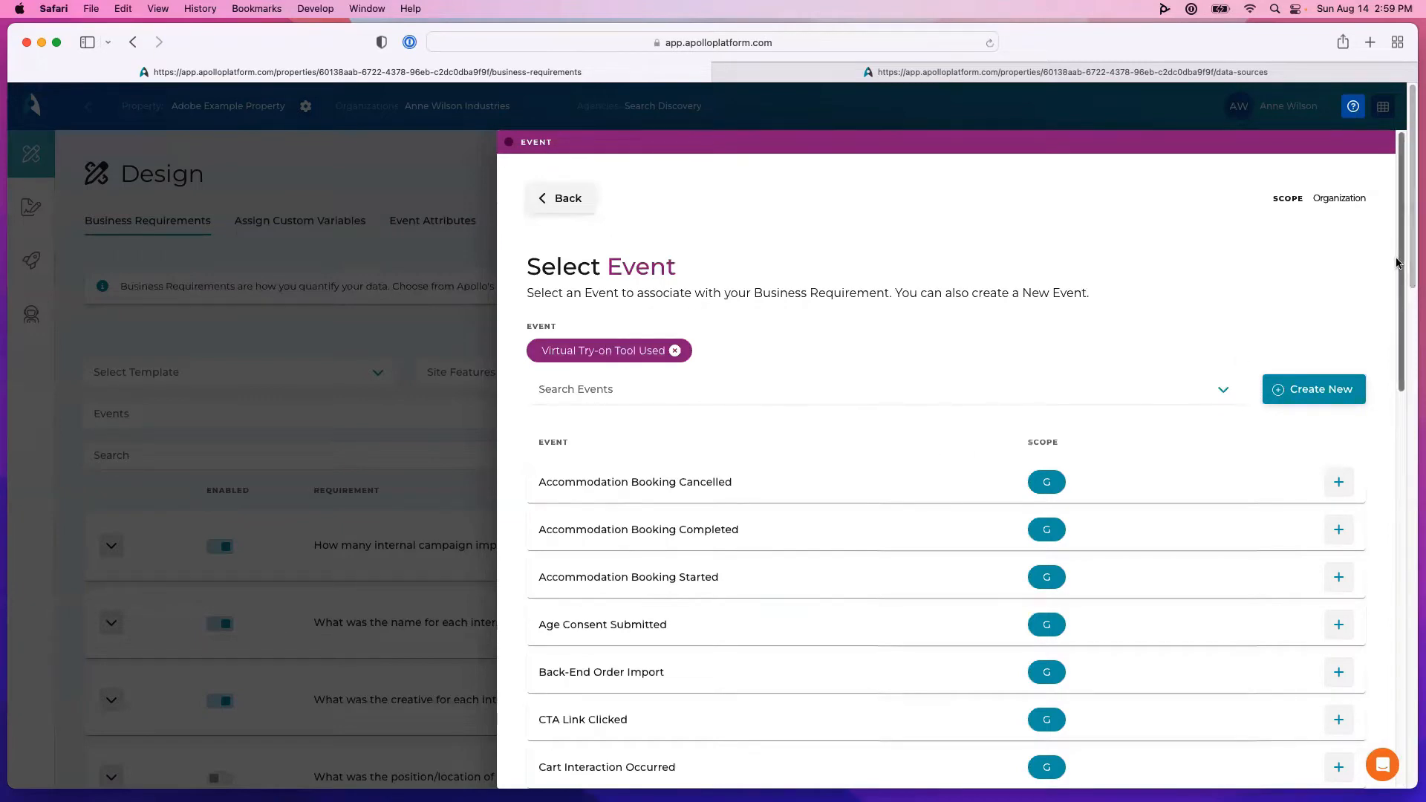
left_click_drag(1399, 260, 1400, 657)
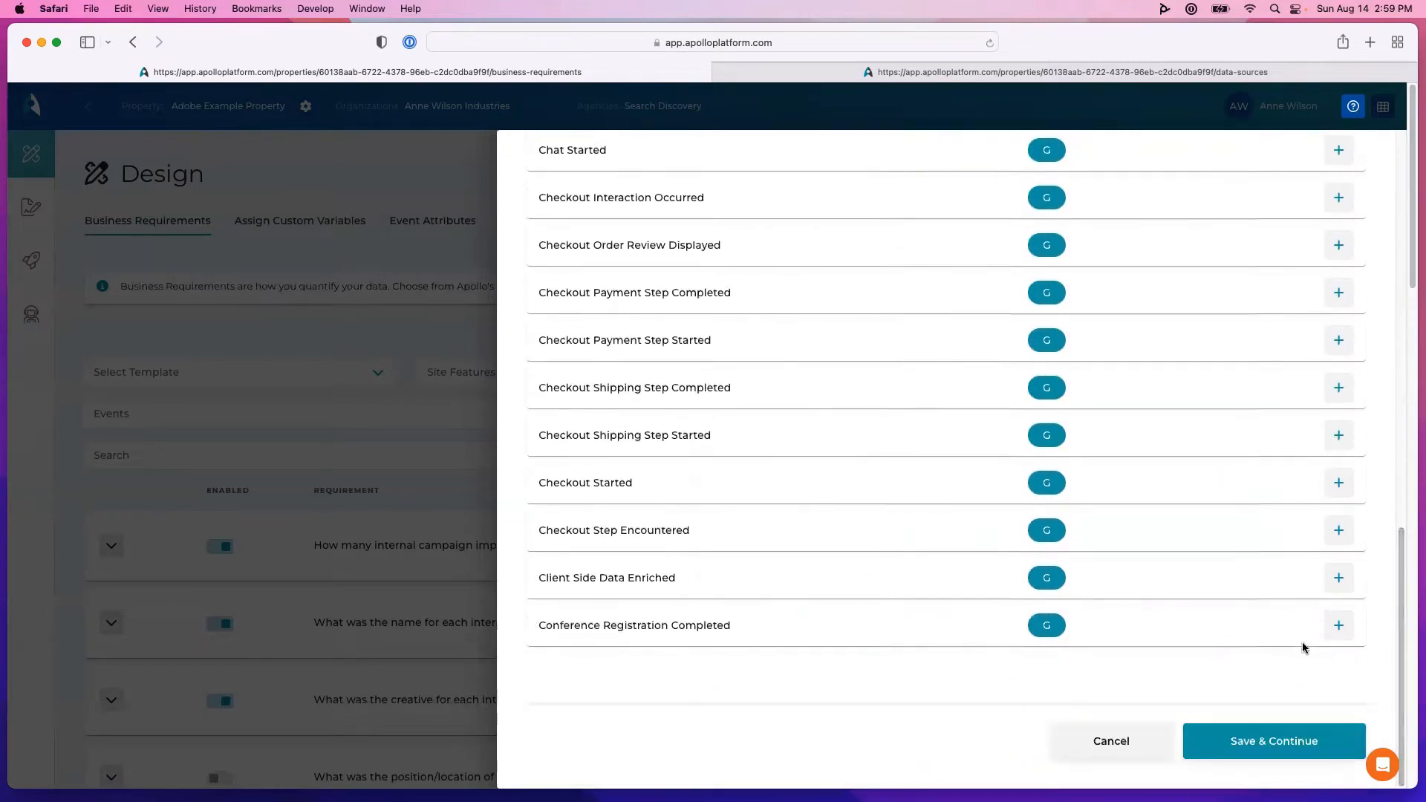
left_click(1293, 742)
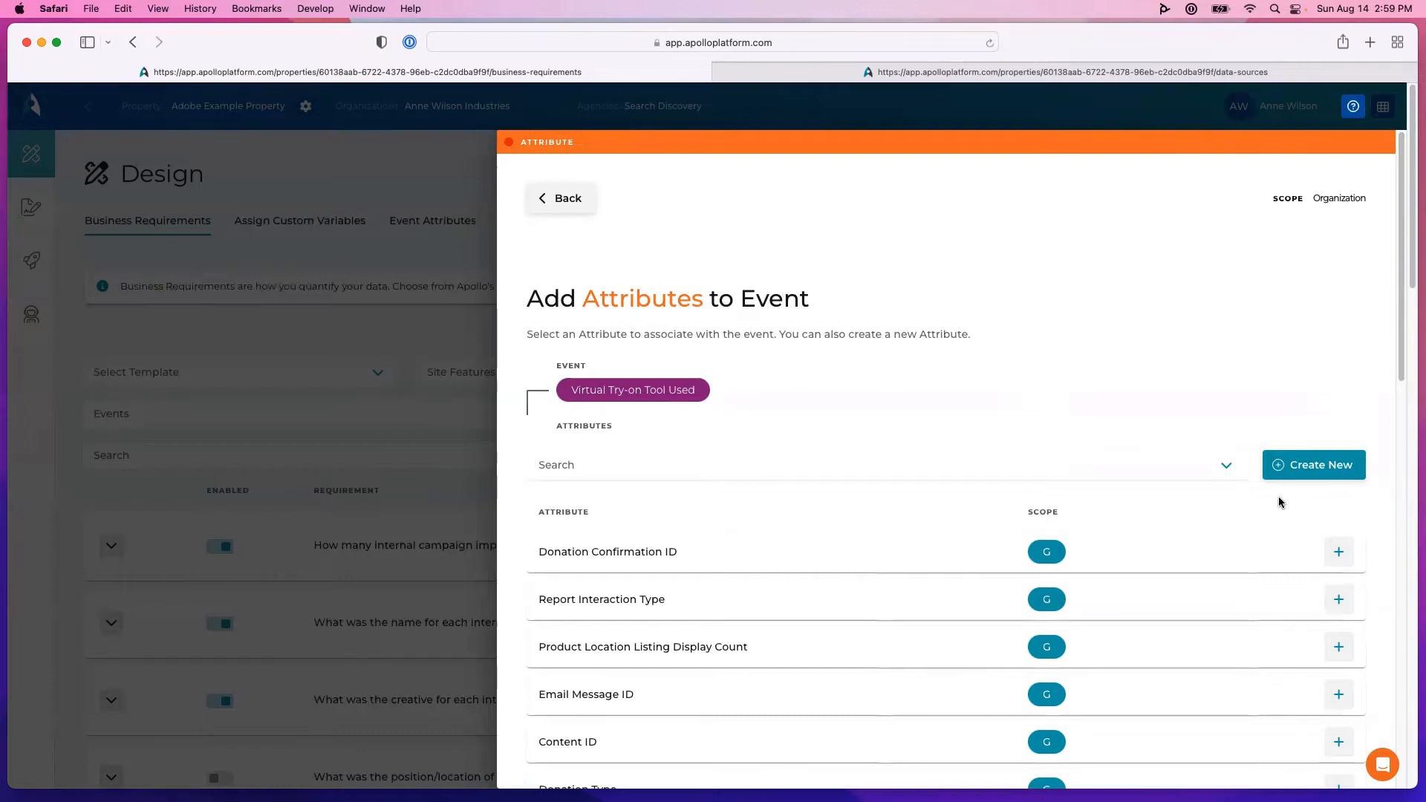
- Create and save the attribute "Count of Virtual Try-on Tool Uses", described as "Increments each time the tools are used"
left_click(1313, 466)
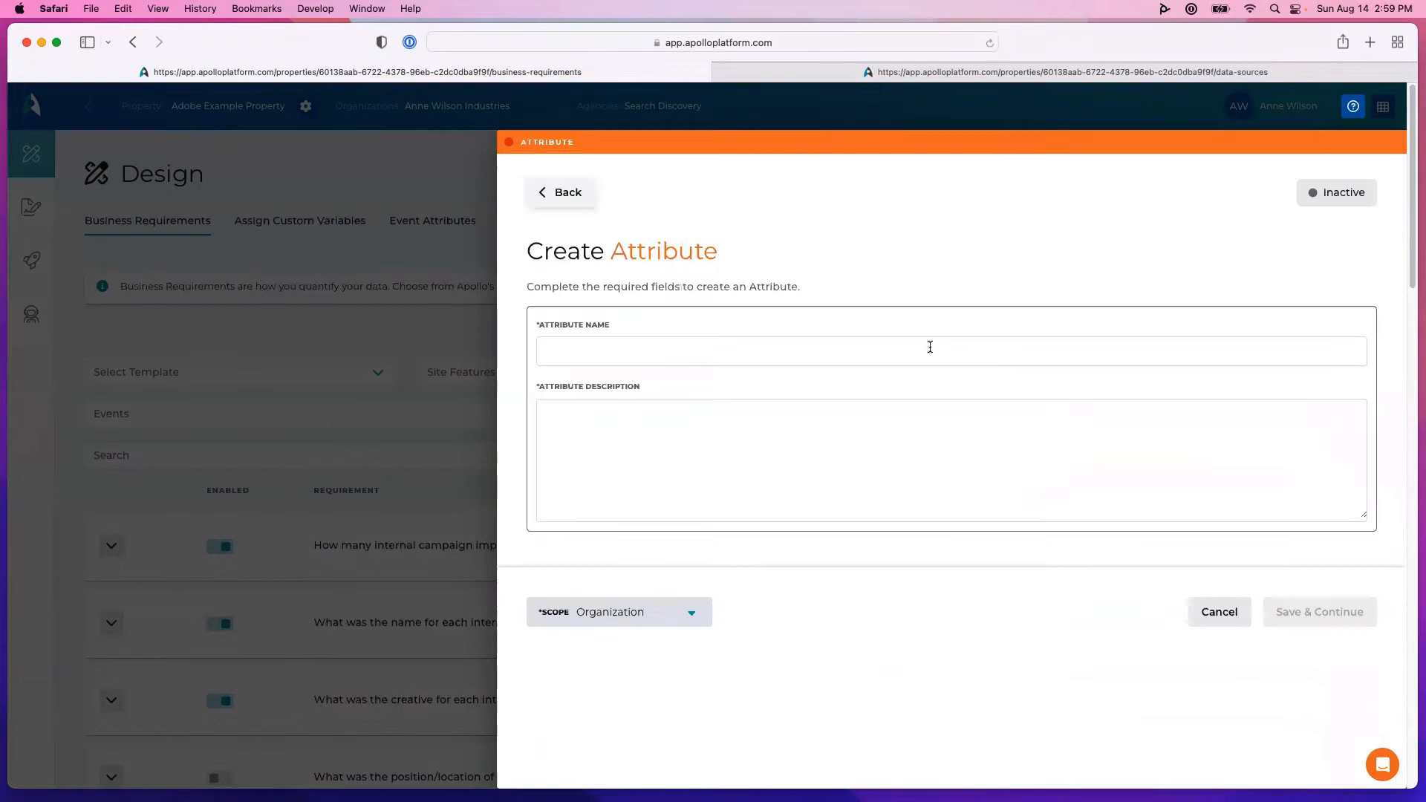
left_click(930, 348)
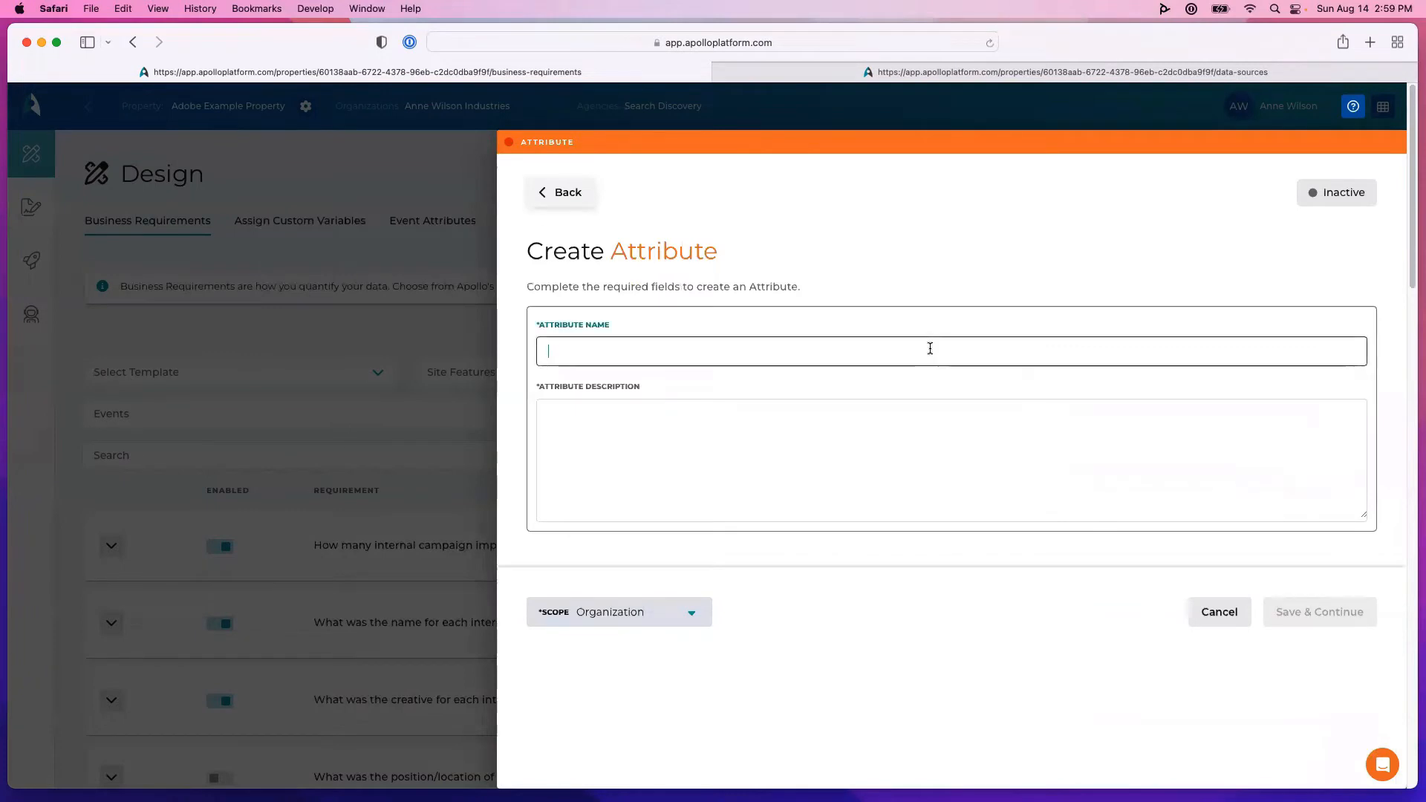
type("Count of Virtual Try-on Tool Uses")
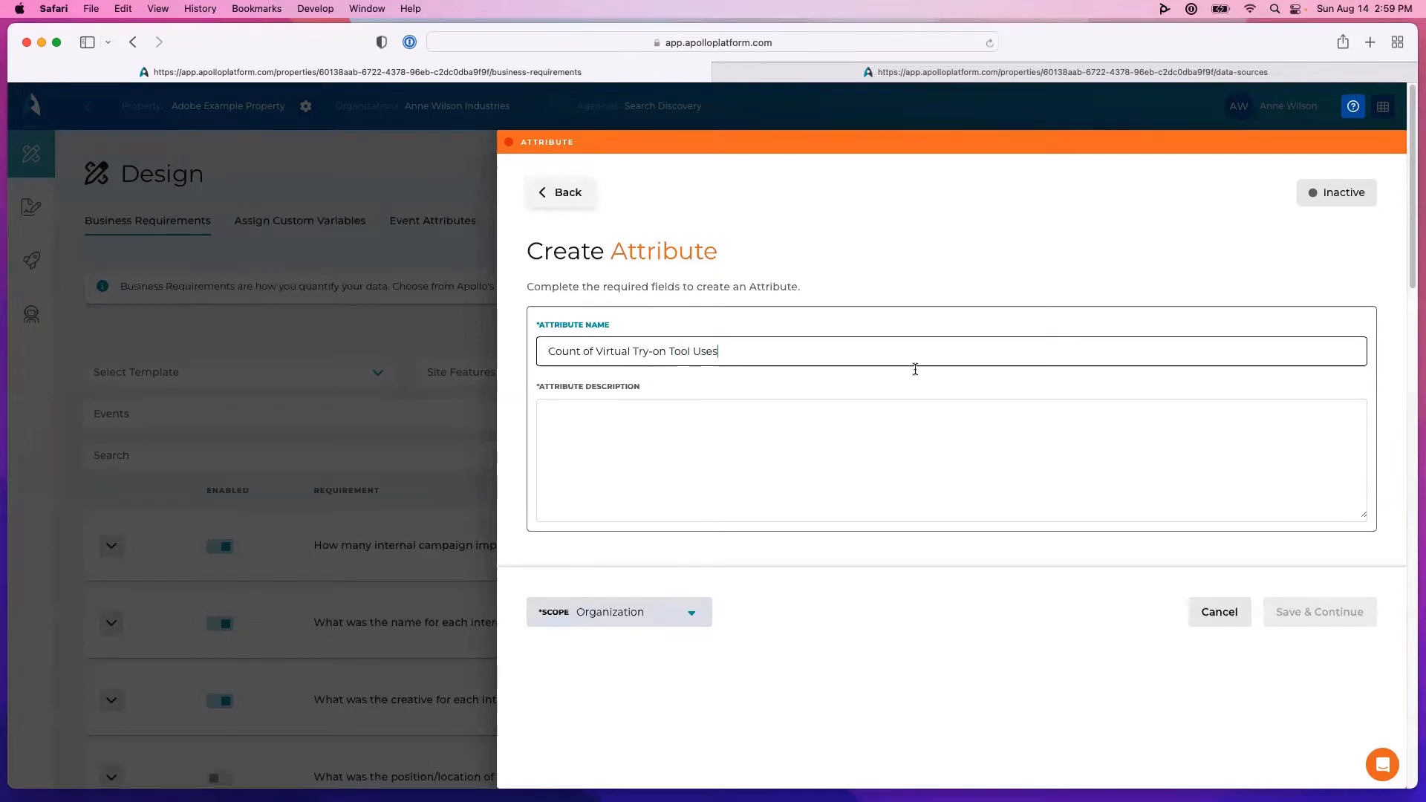
left_click(849, 435)
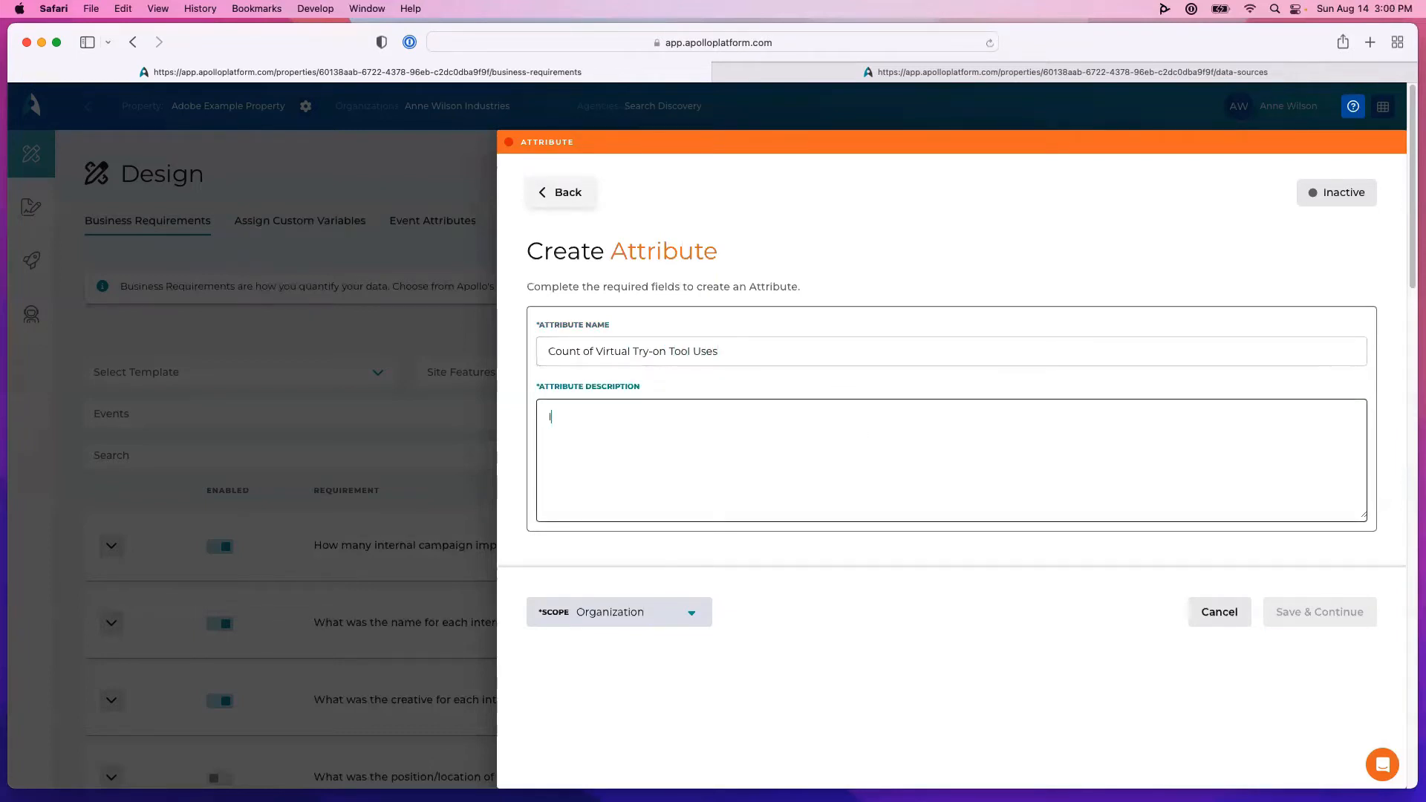
type("Increments each time the to")
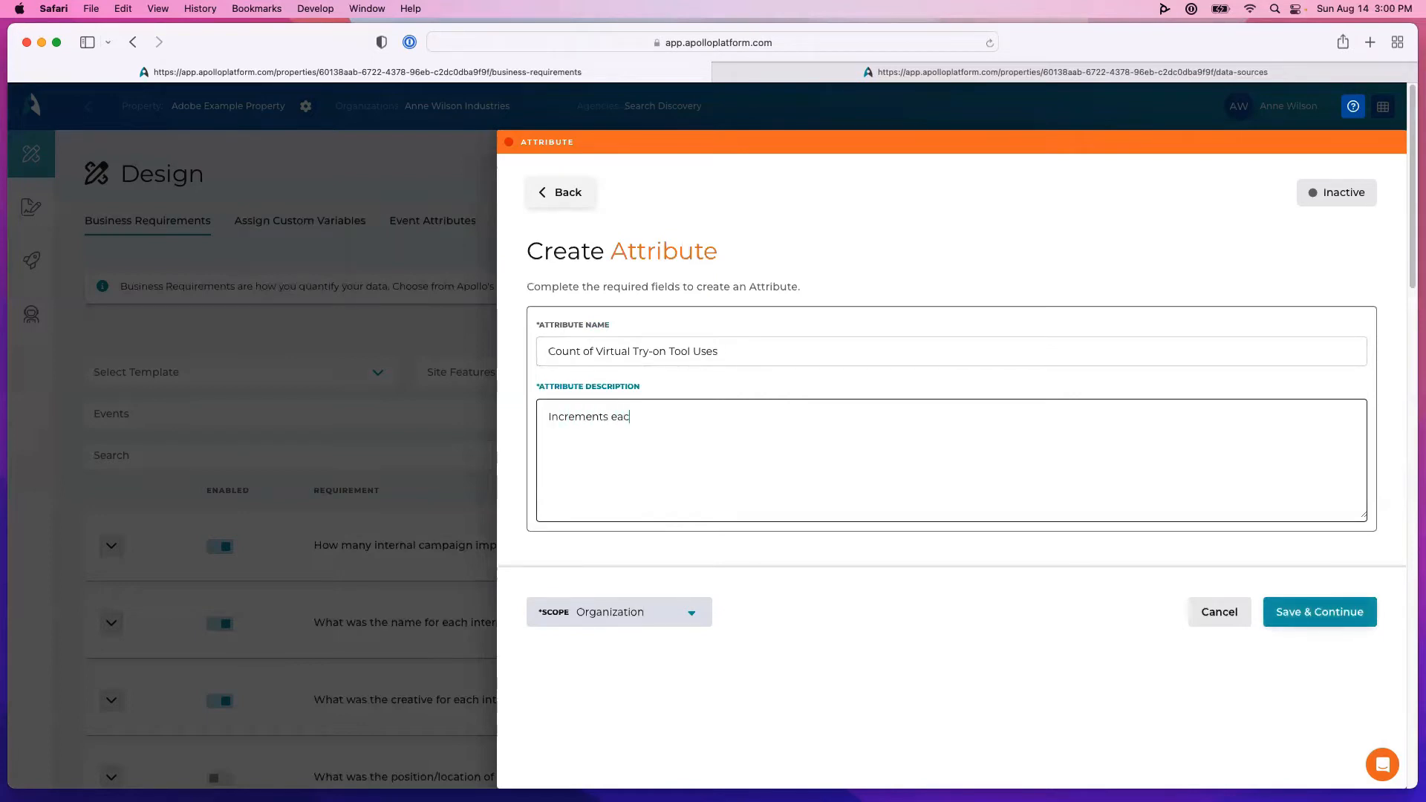
type("ols are used")
left_click(1324, 622)
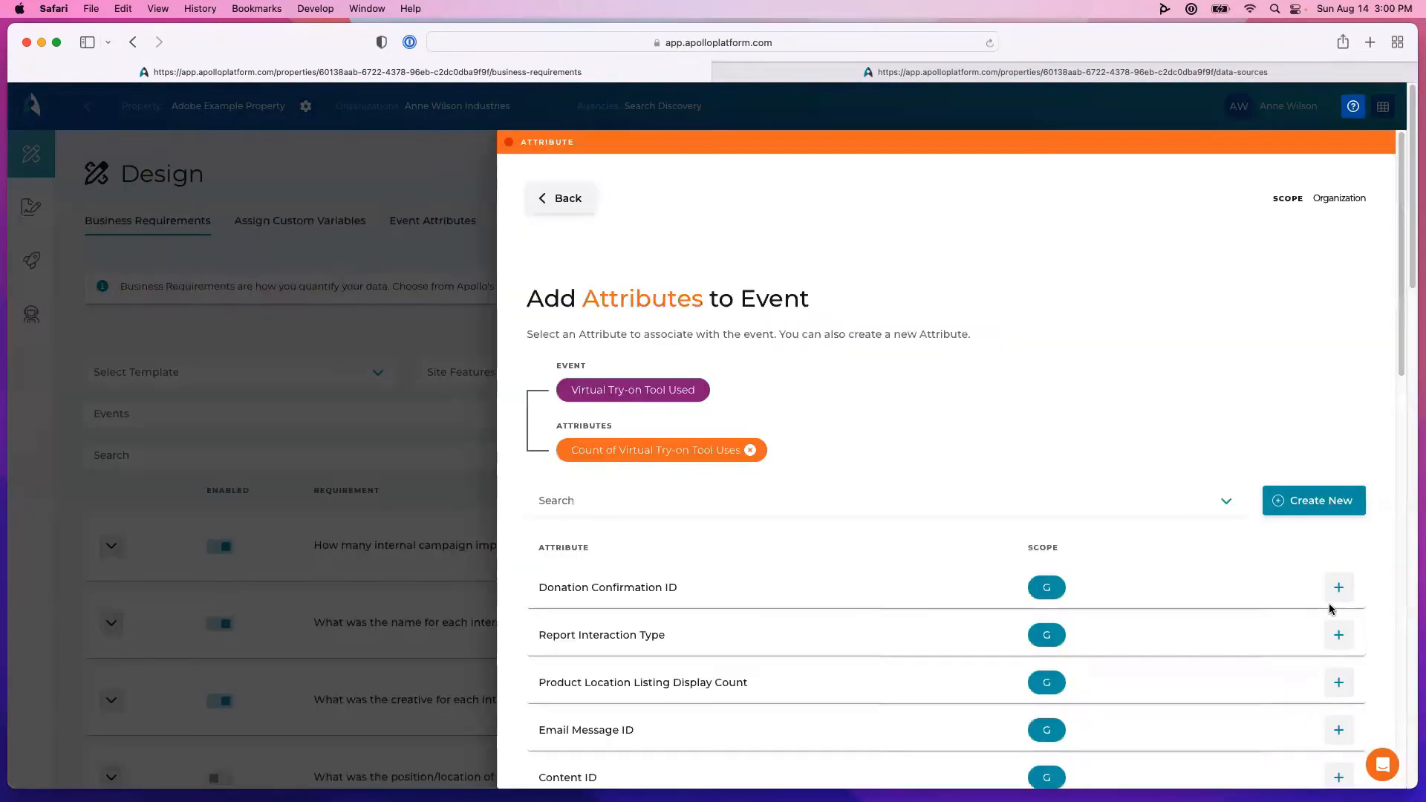
- Create and save the attribute "Name of Virtual Try On Tool Used", described as "Keeps track of which tool was used (virtual model, AR try on, etc.)"
left_click(1316, 497)
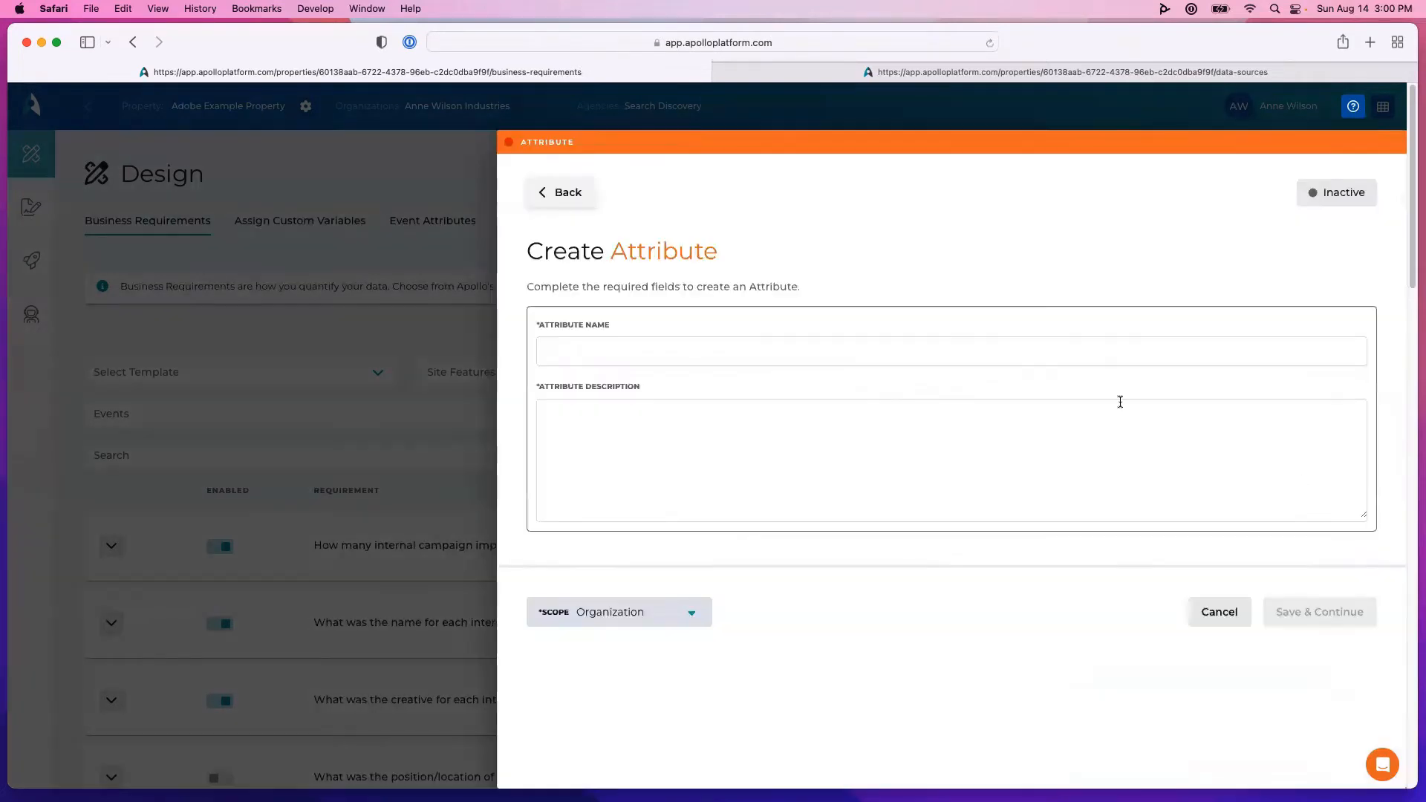
left_click(873, 345)
type("Name of")
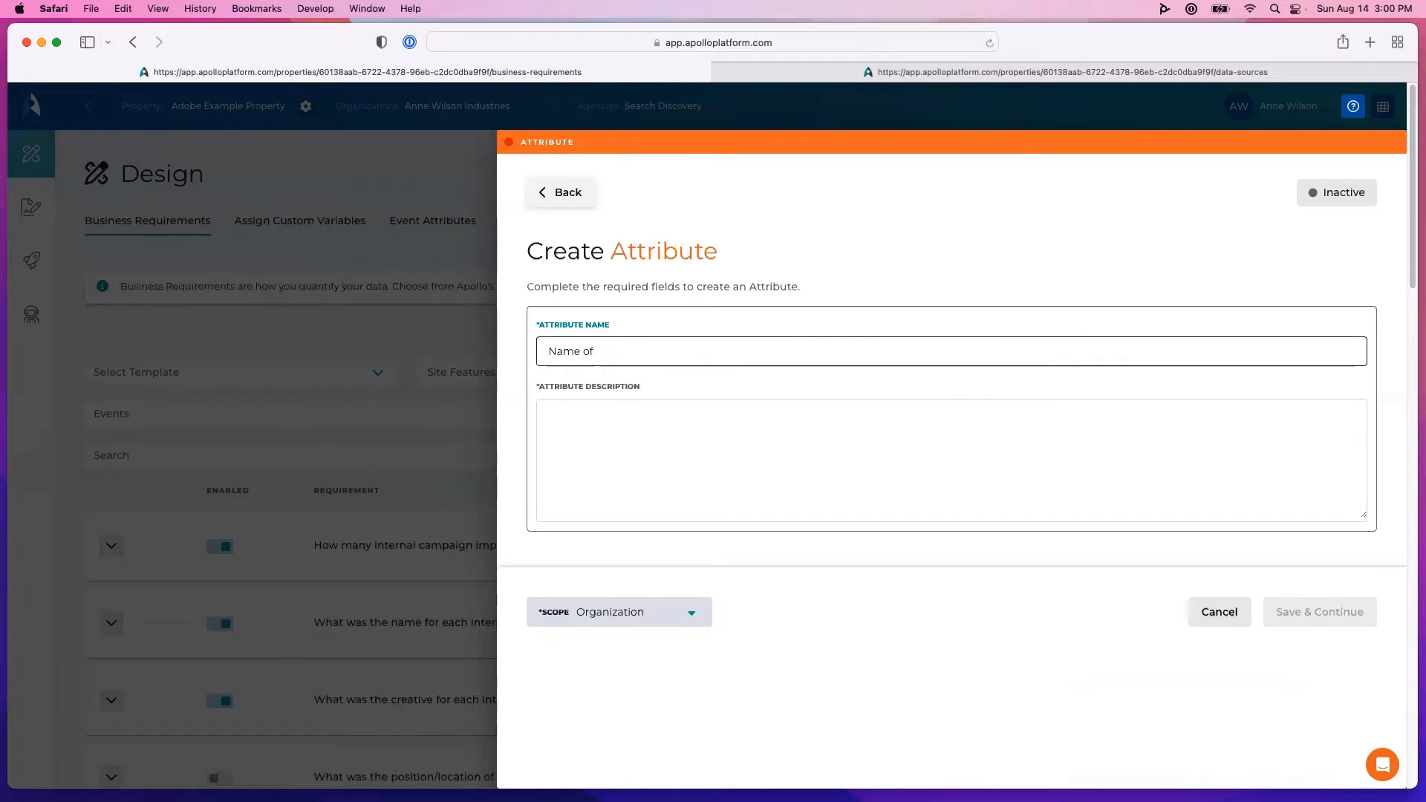
type(" Virtual Try On Tool Used")
left_click(835, 430)
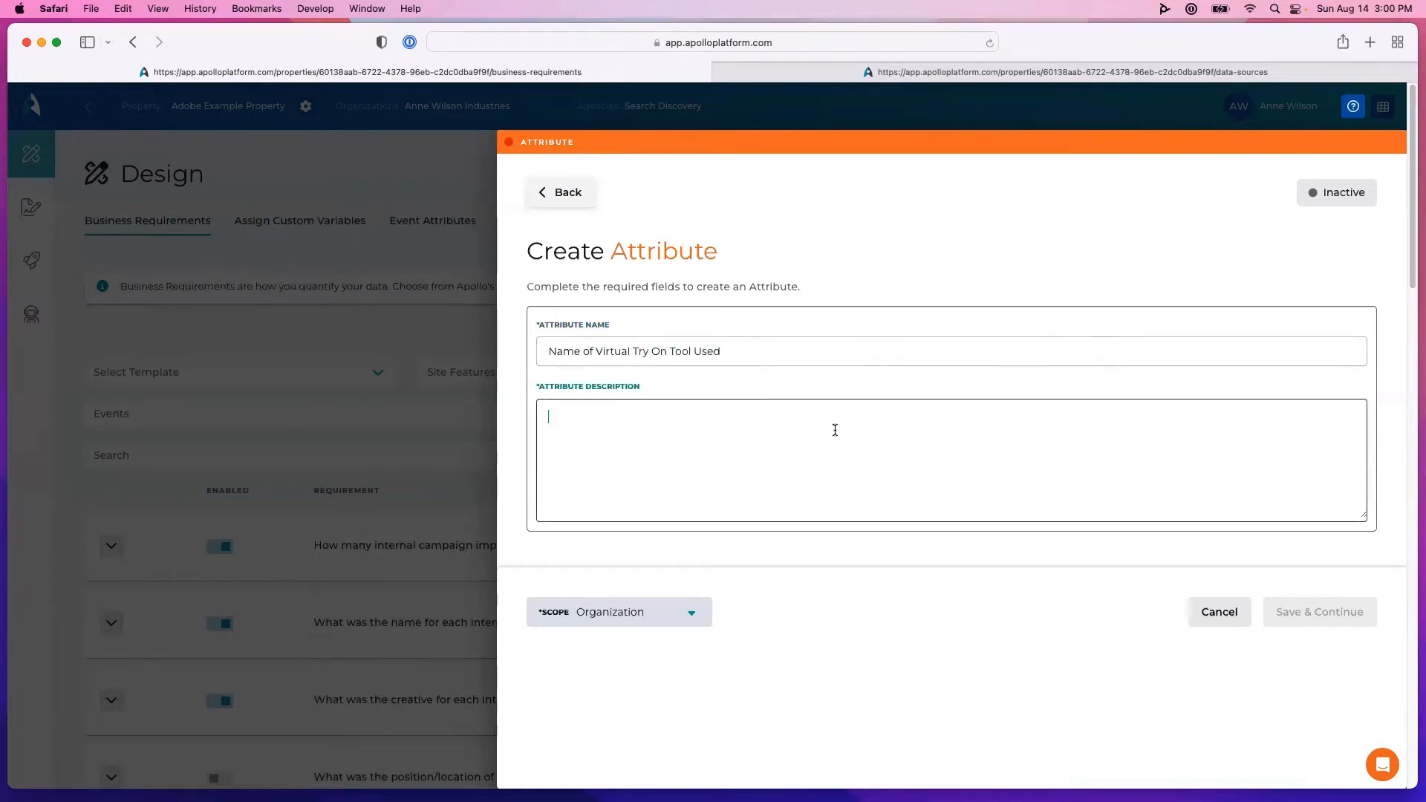
type("Keeps")
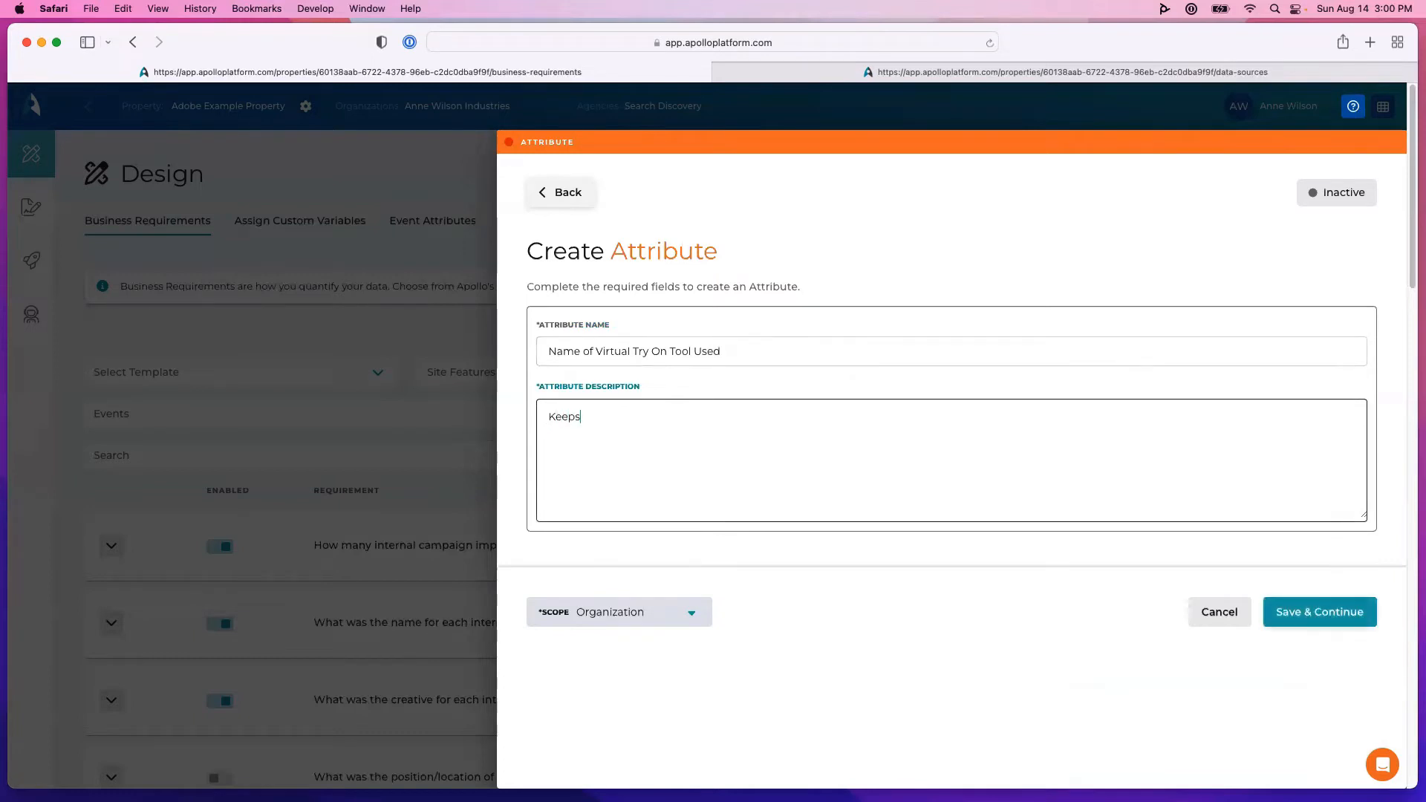
type(" track of which tool was used (virtual model, AR try on, etc.")
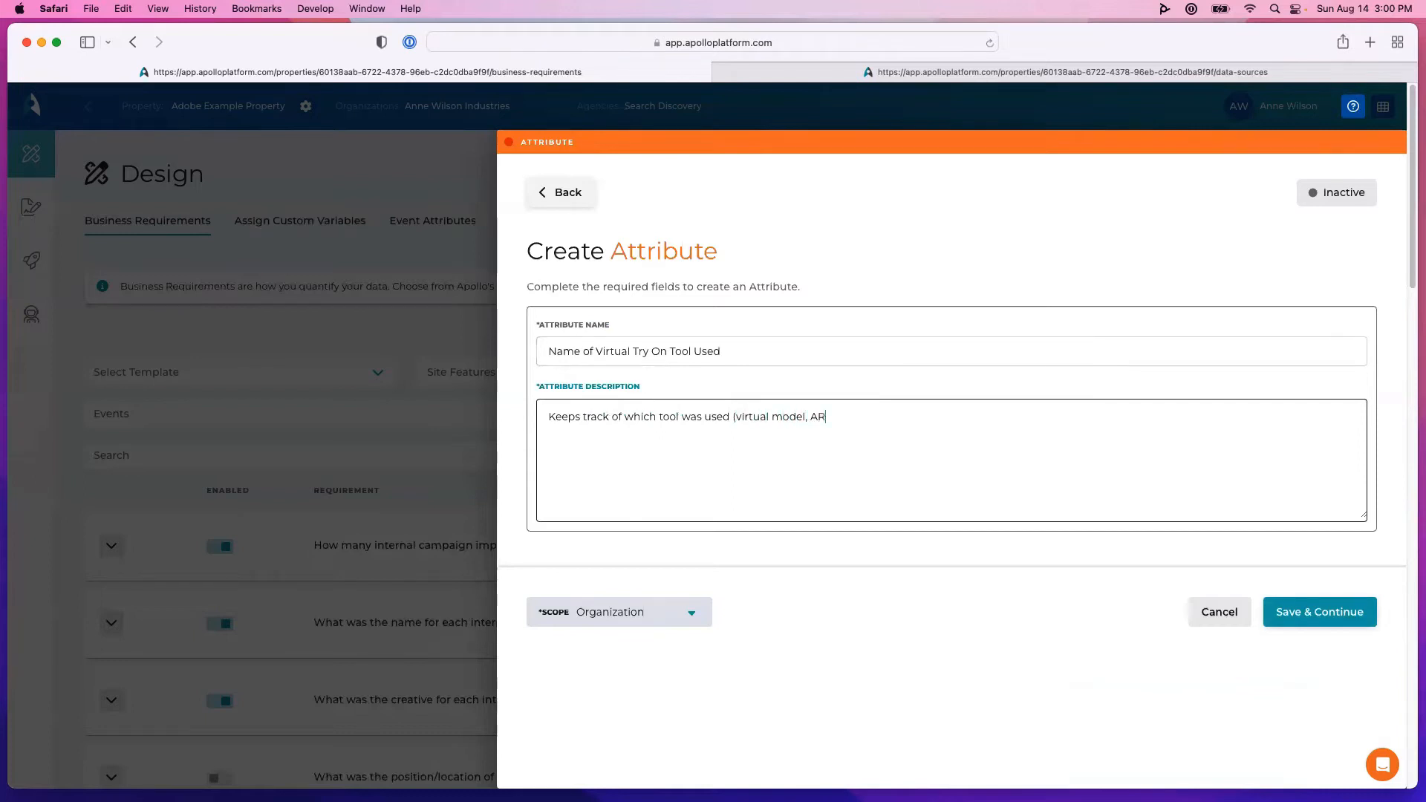
type(")")
left_click(1352, 626)
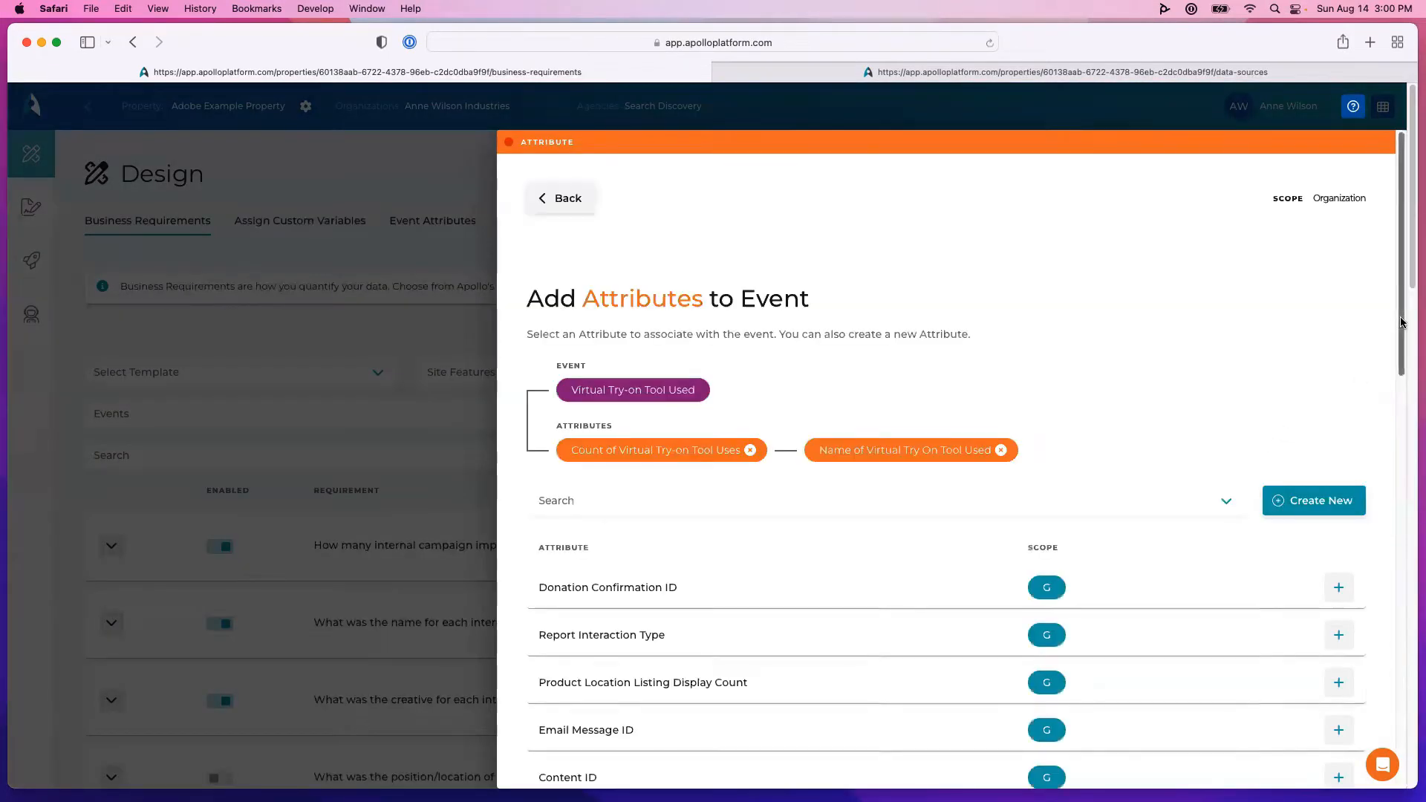
- Save the count and name attributes to the "Virtual Try-on Tool Used" event, approving the save
scroll(1391, 329, "down", 20)
left_click(1290, 754)
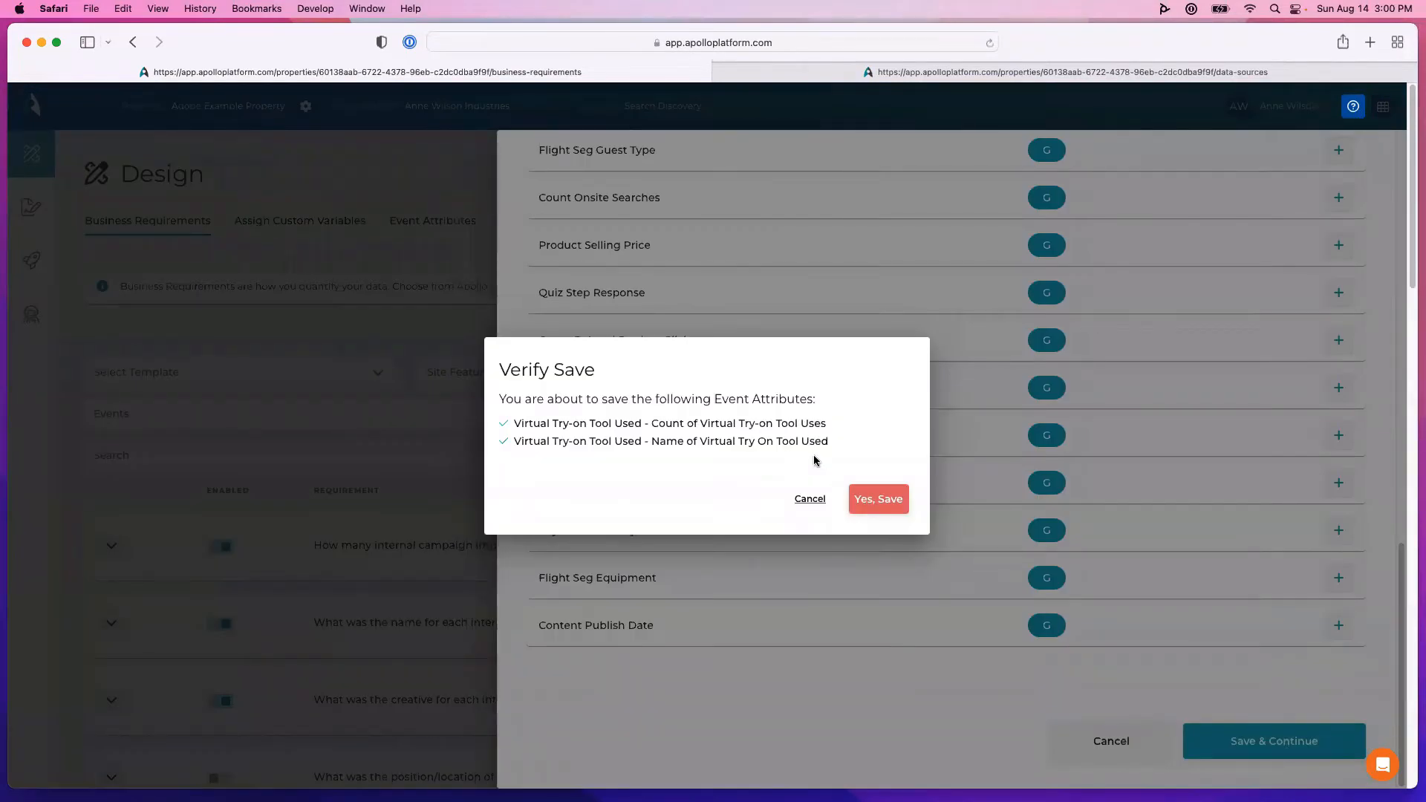
left_click(868, 499)
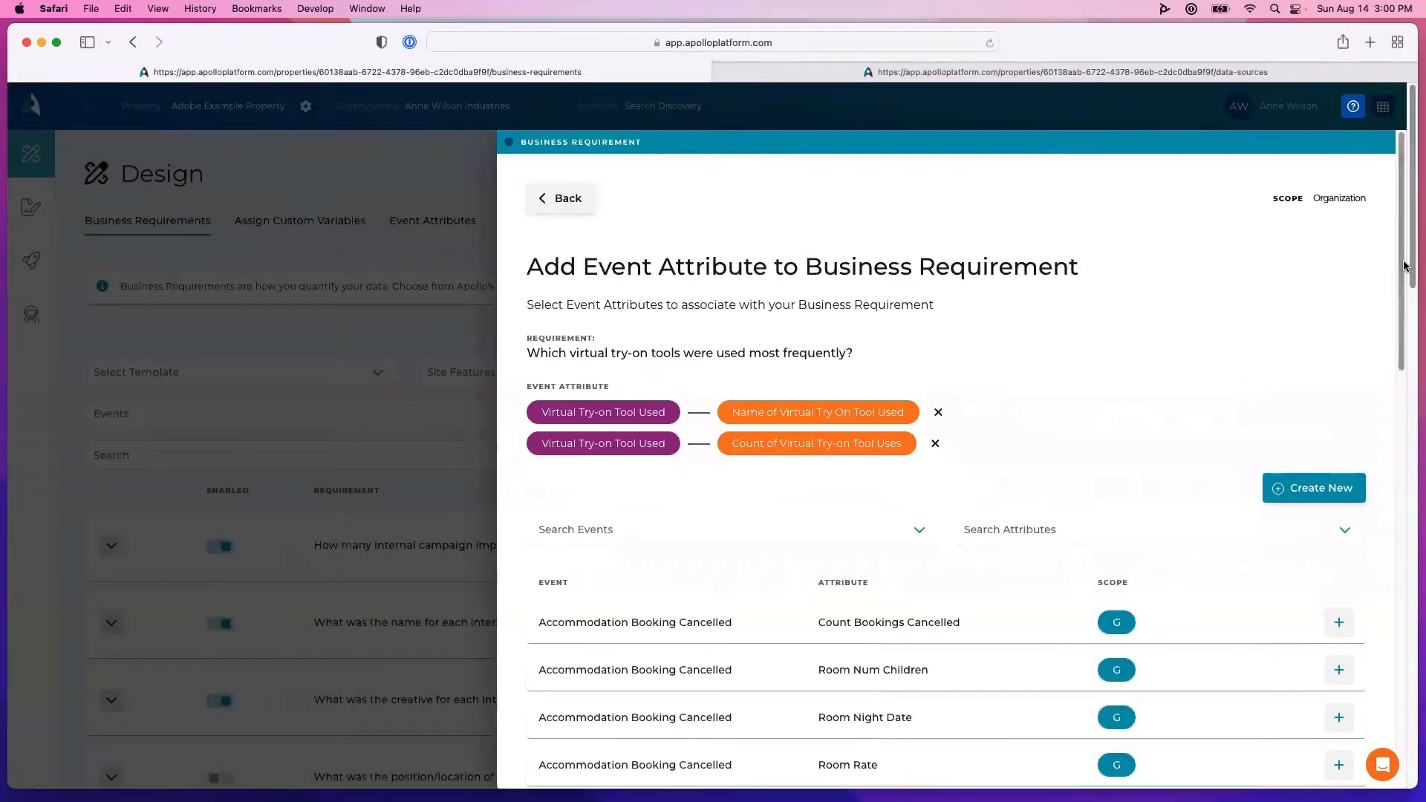
- Associate both event attributes with the business requirement and continue to editing the requirement
scroll(1401, 318, "down", 1)
scroll(1401, 317, "down", 10)
left_click(1322, 741)
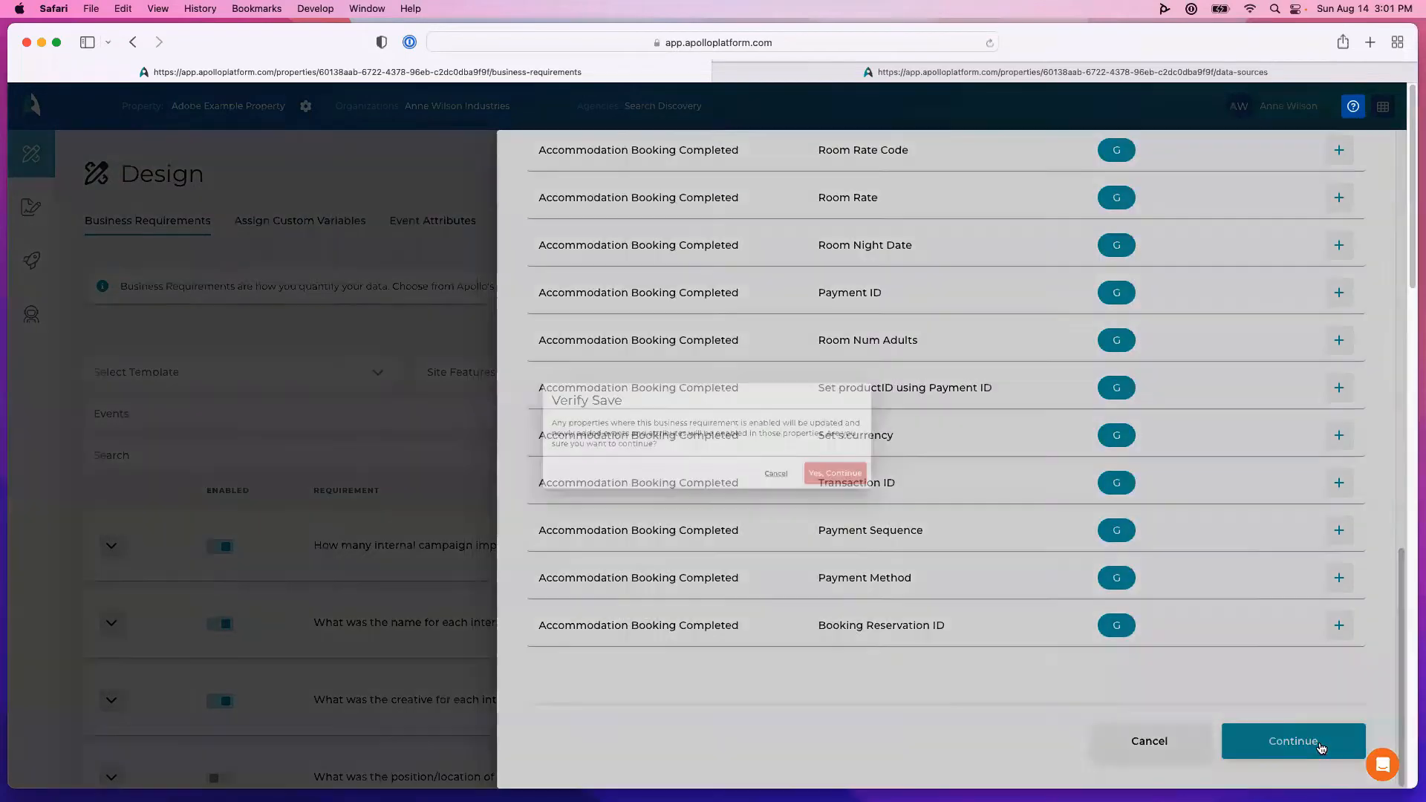
left_click(867, 480)
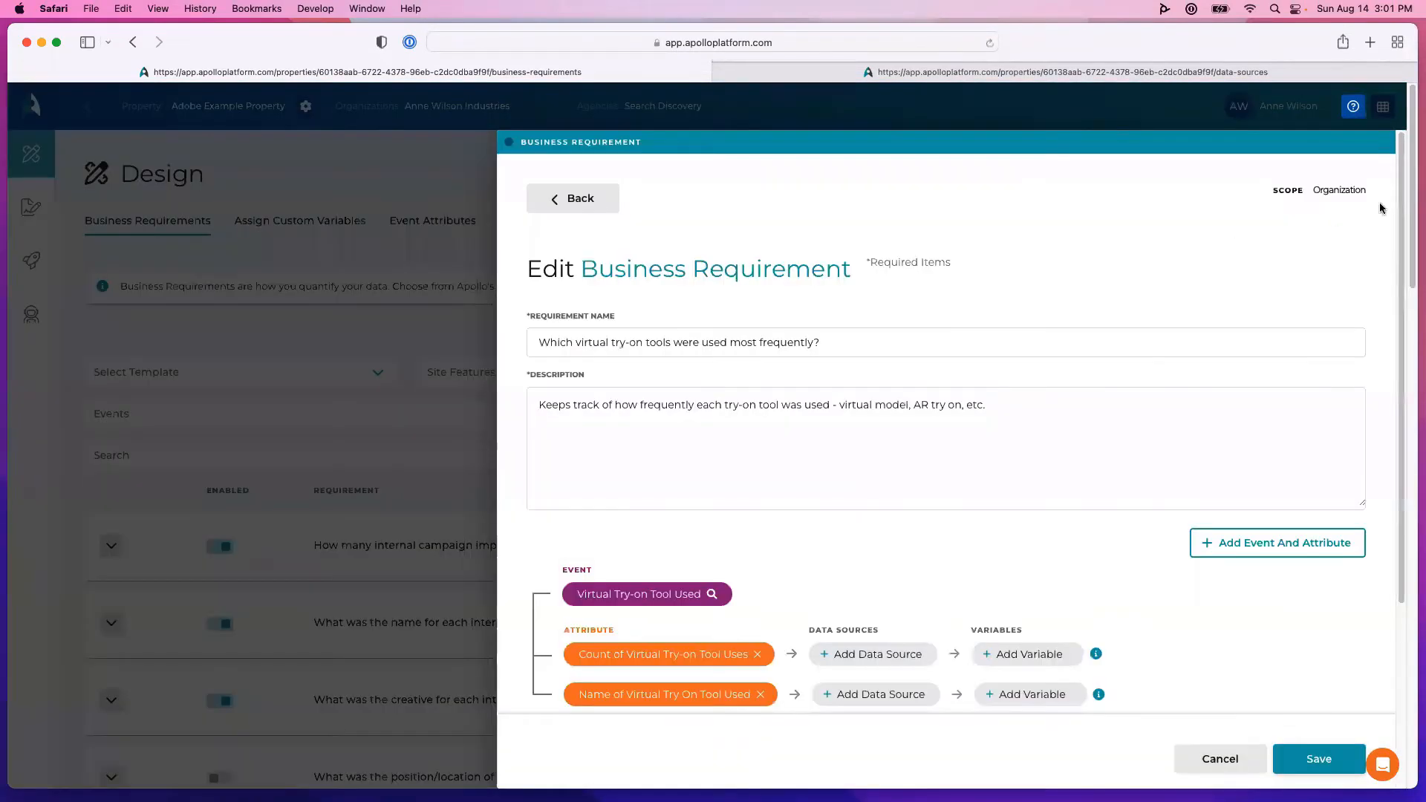
- Assign the existing global static data source "1" to the "Count of Virtual Try-on Tool Uses" attribute and save it
scroll(1374, 282, "down", 5)
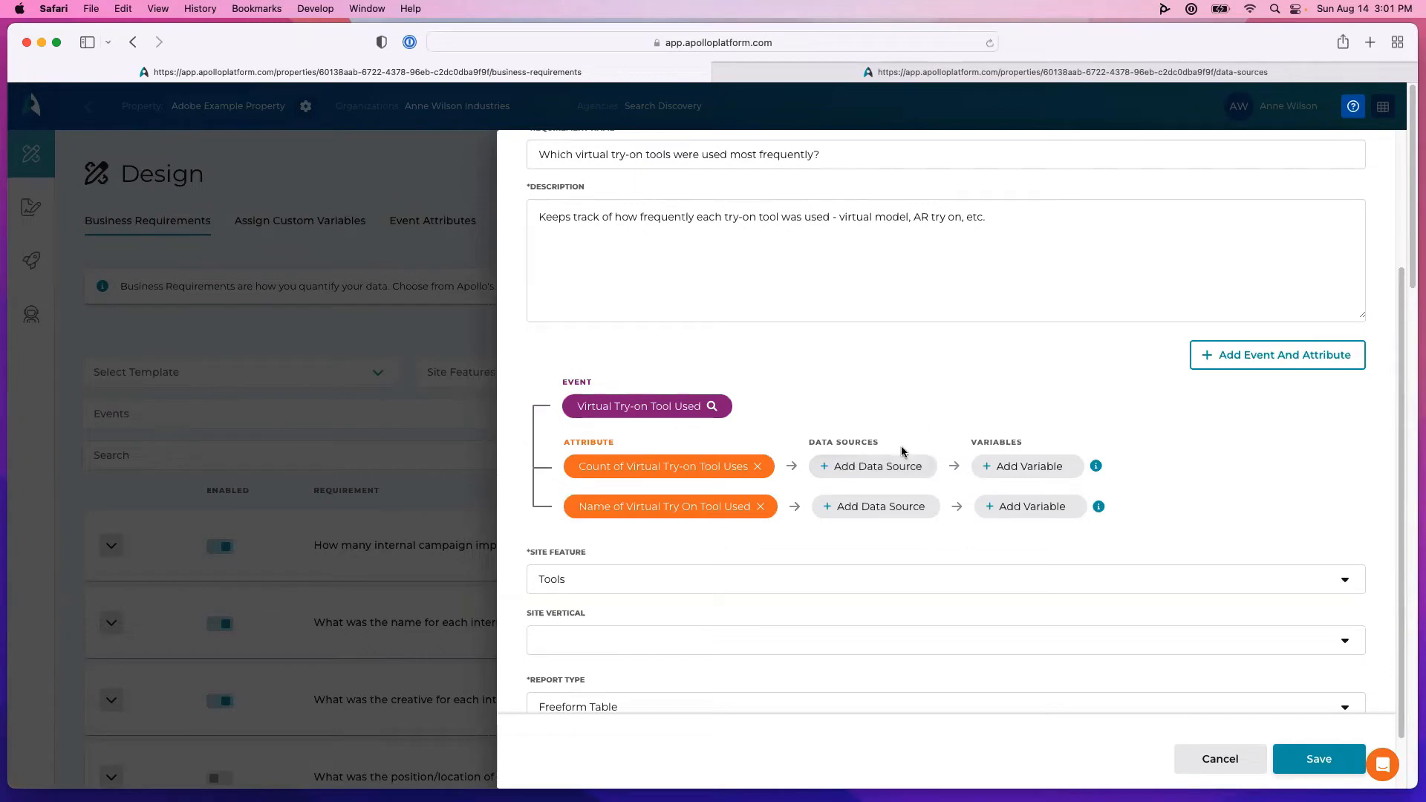
left_click(844, 467)
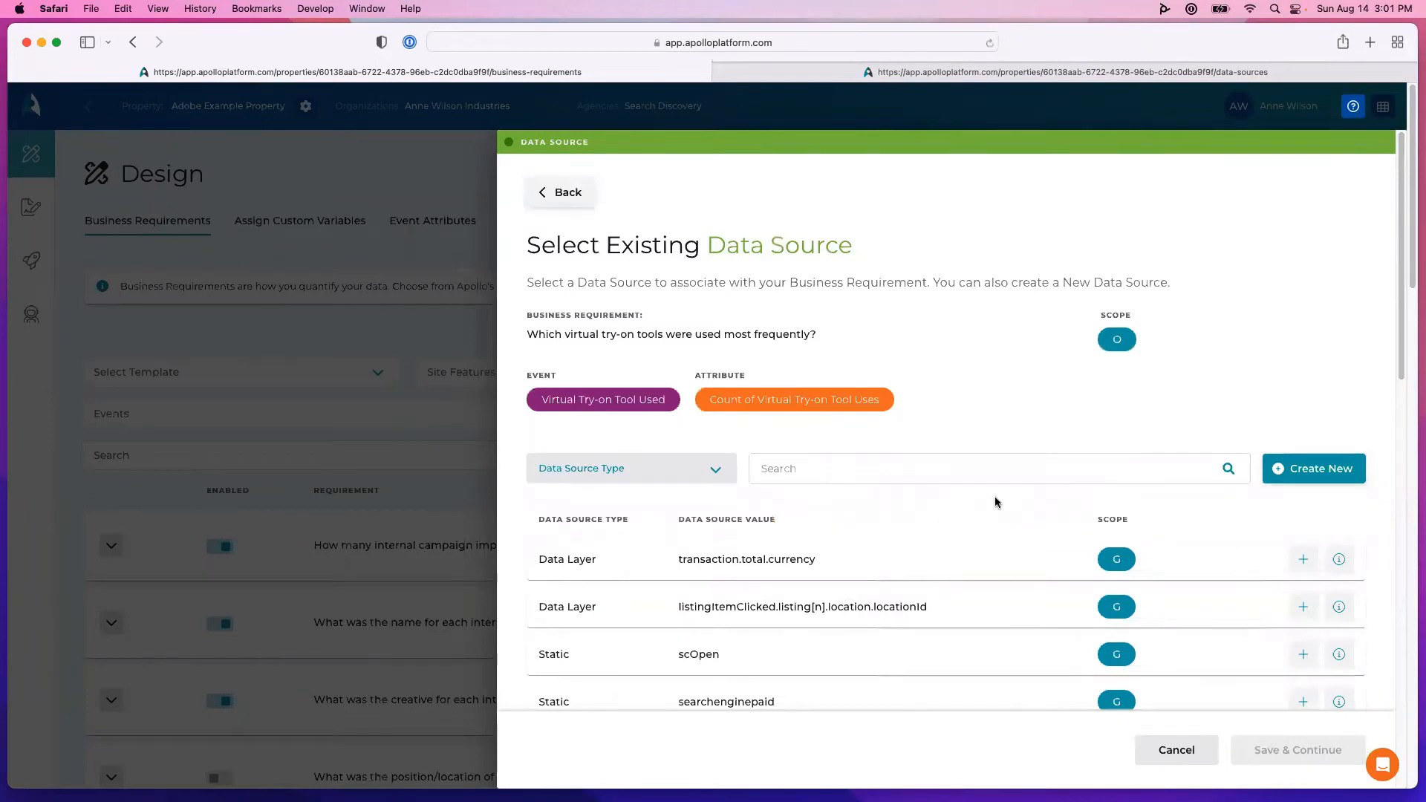
left_click(933, 469)
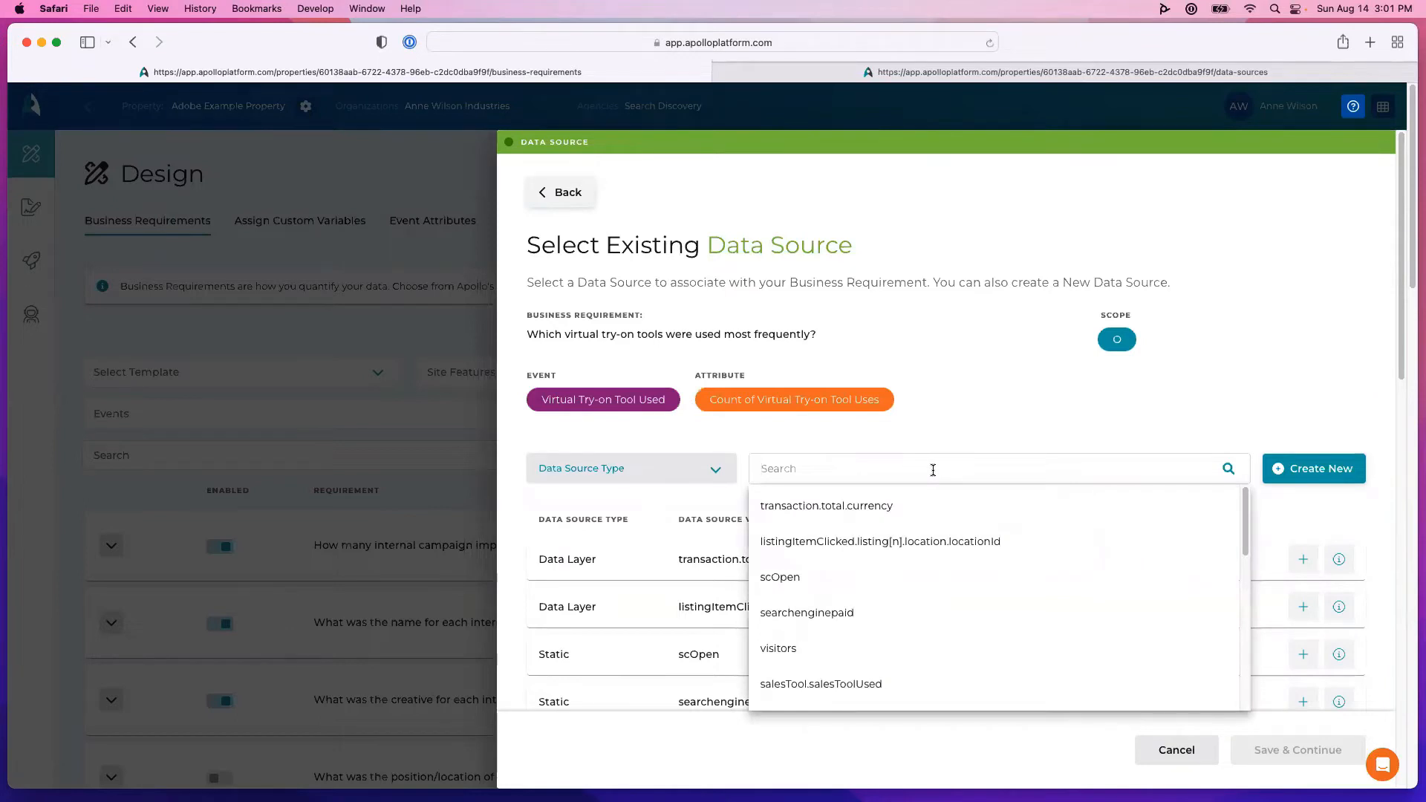
type("1")
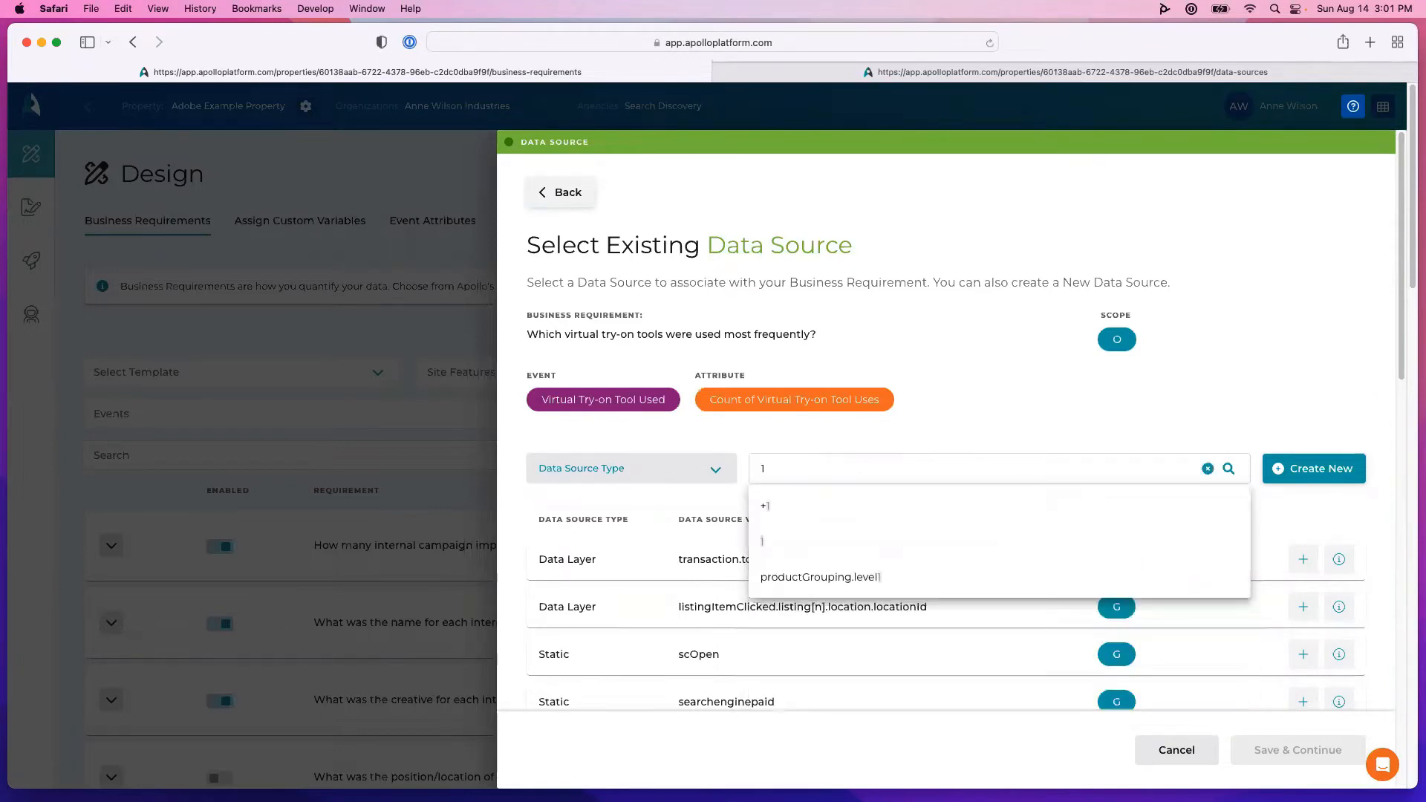
left_click(848, 547)
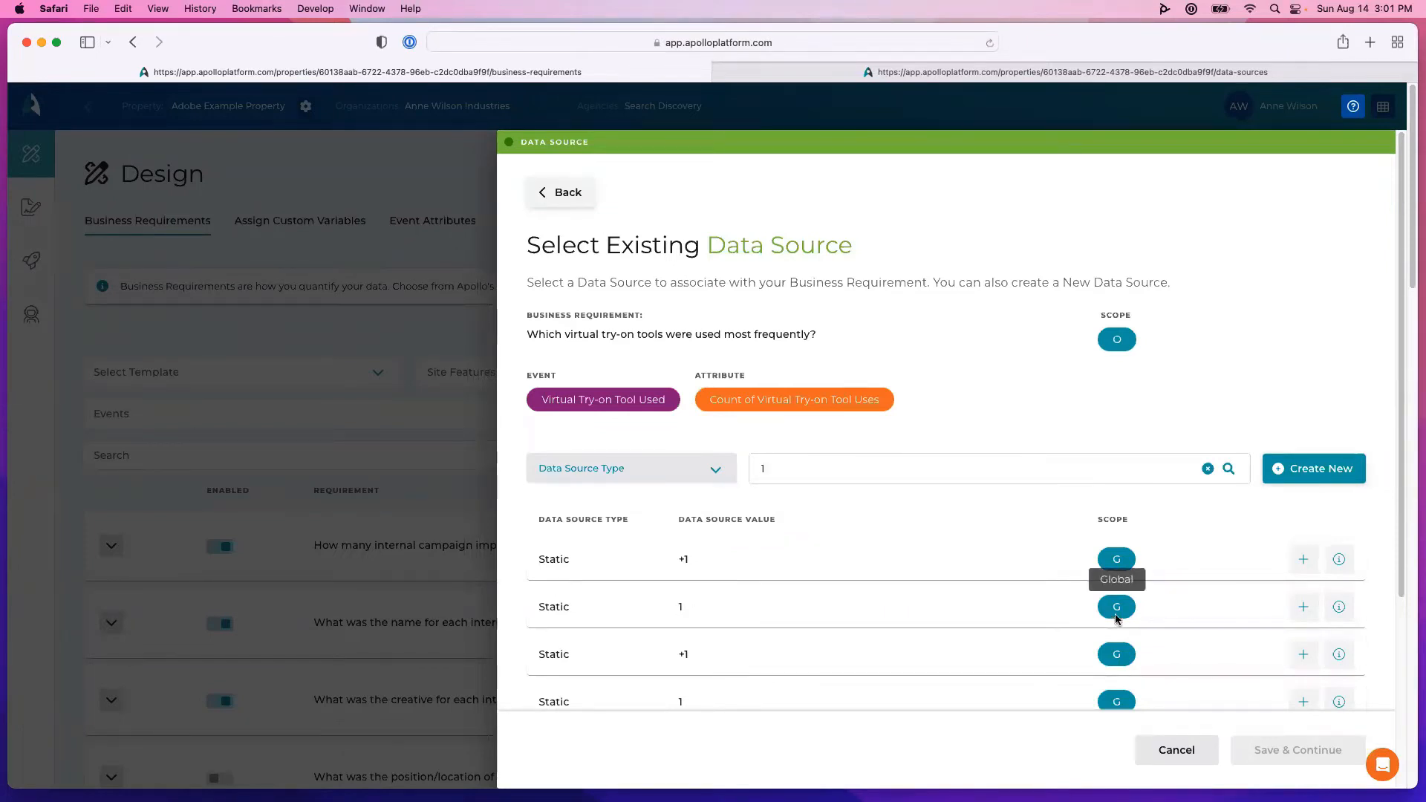
left_click(1303, 608)
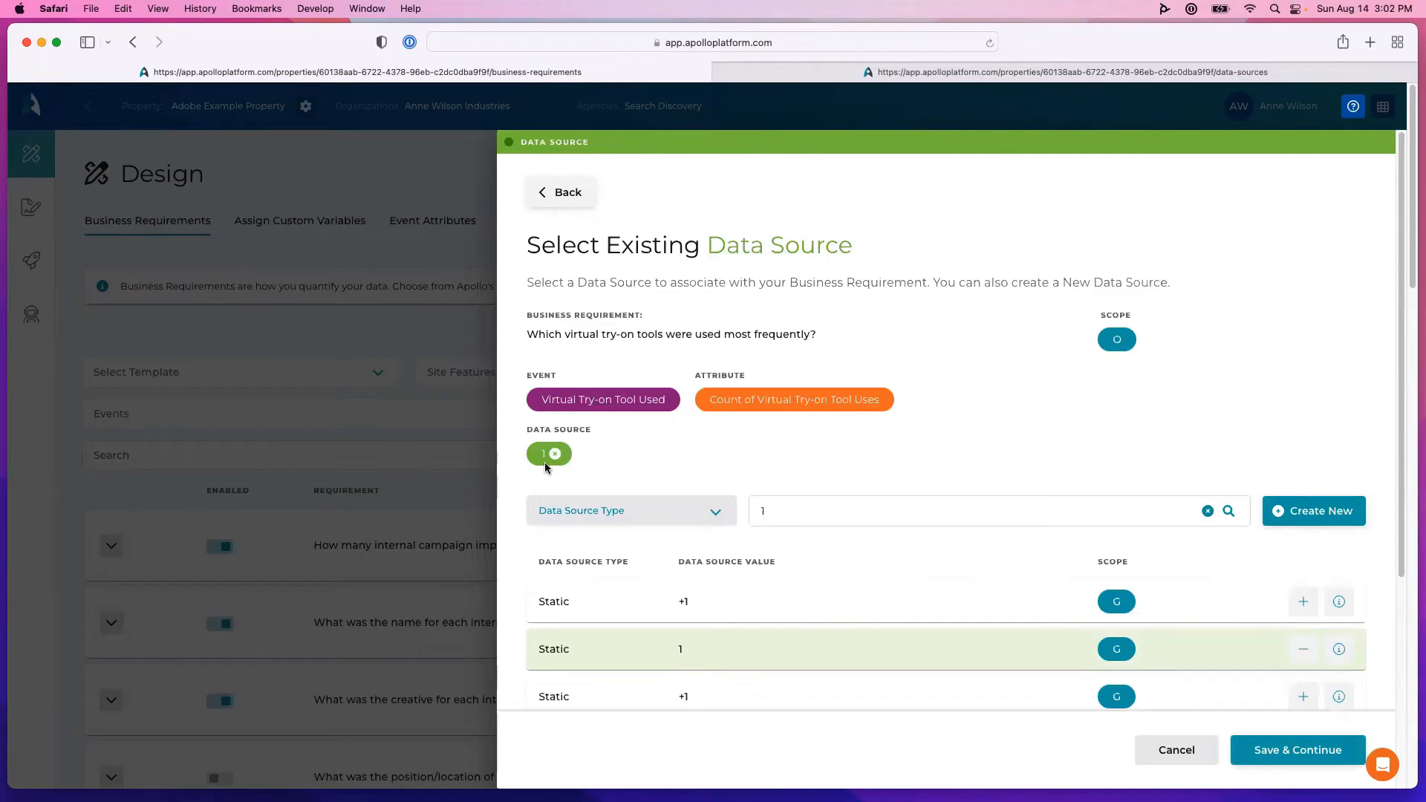
left_click(1287, 753)
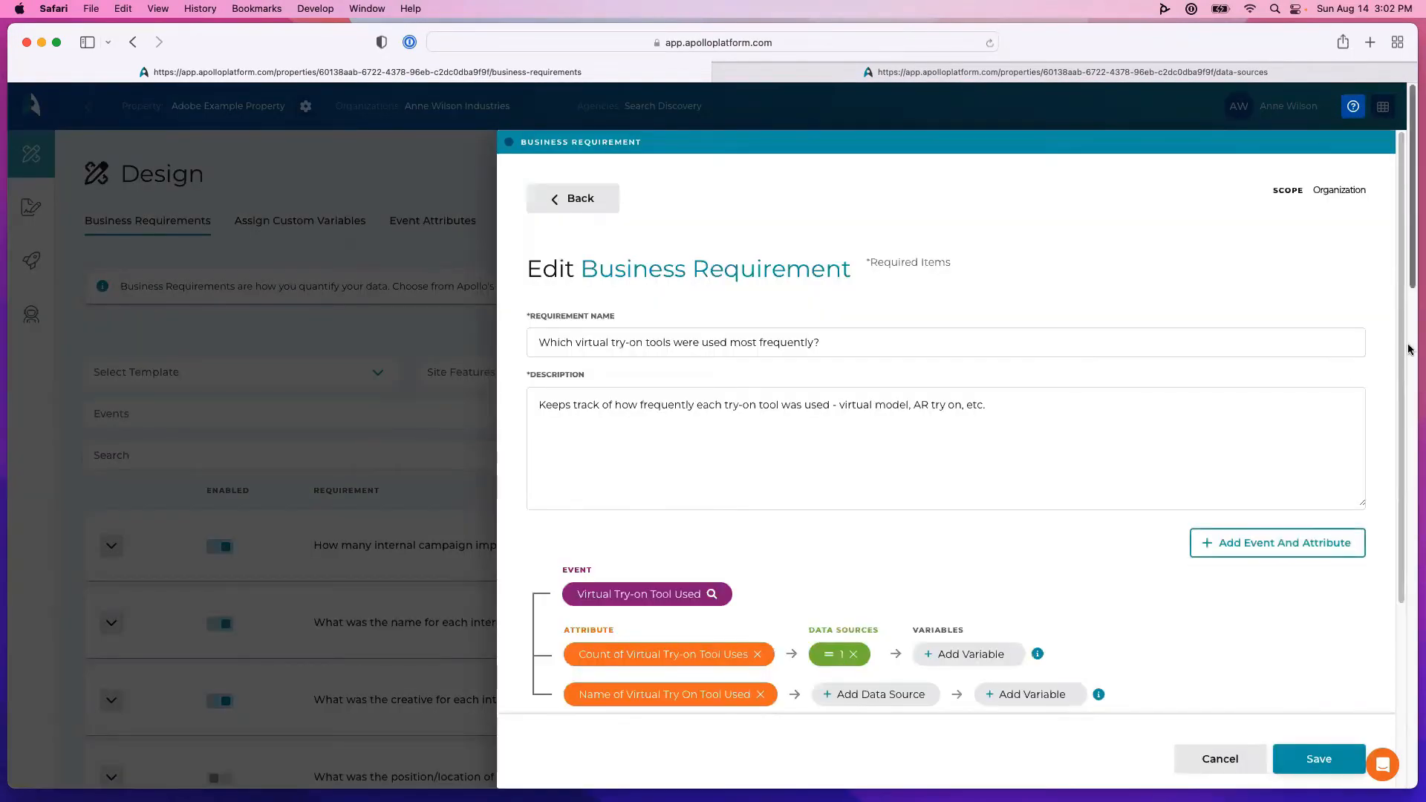
- Start creating a new variable for the "Count of Virtual Try-on Tool Uses" attribute and name it "Virtual Try On Tool Use Count"
scroll(1384, 441, "down", 3)
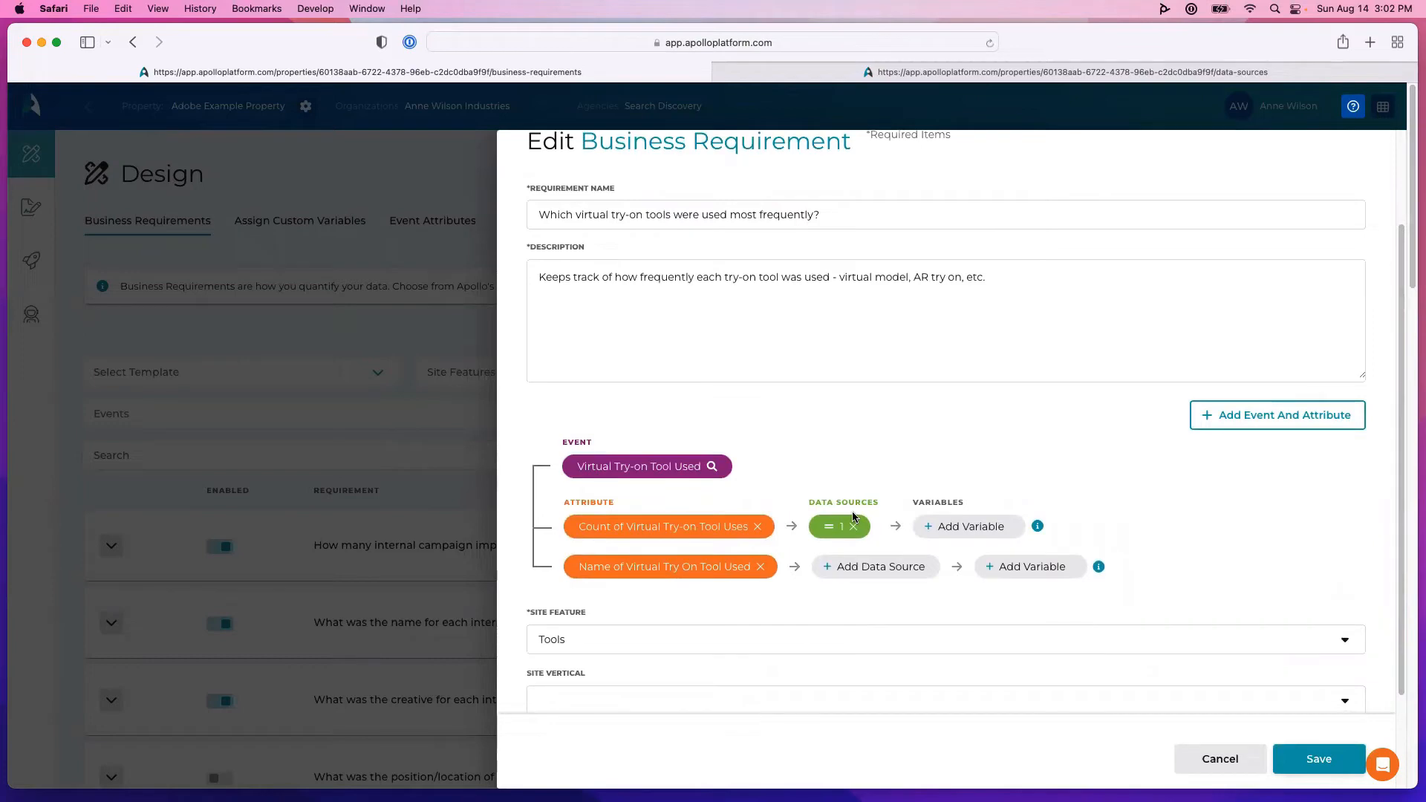
left_click(976, 527)
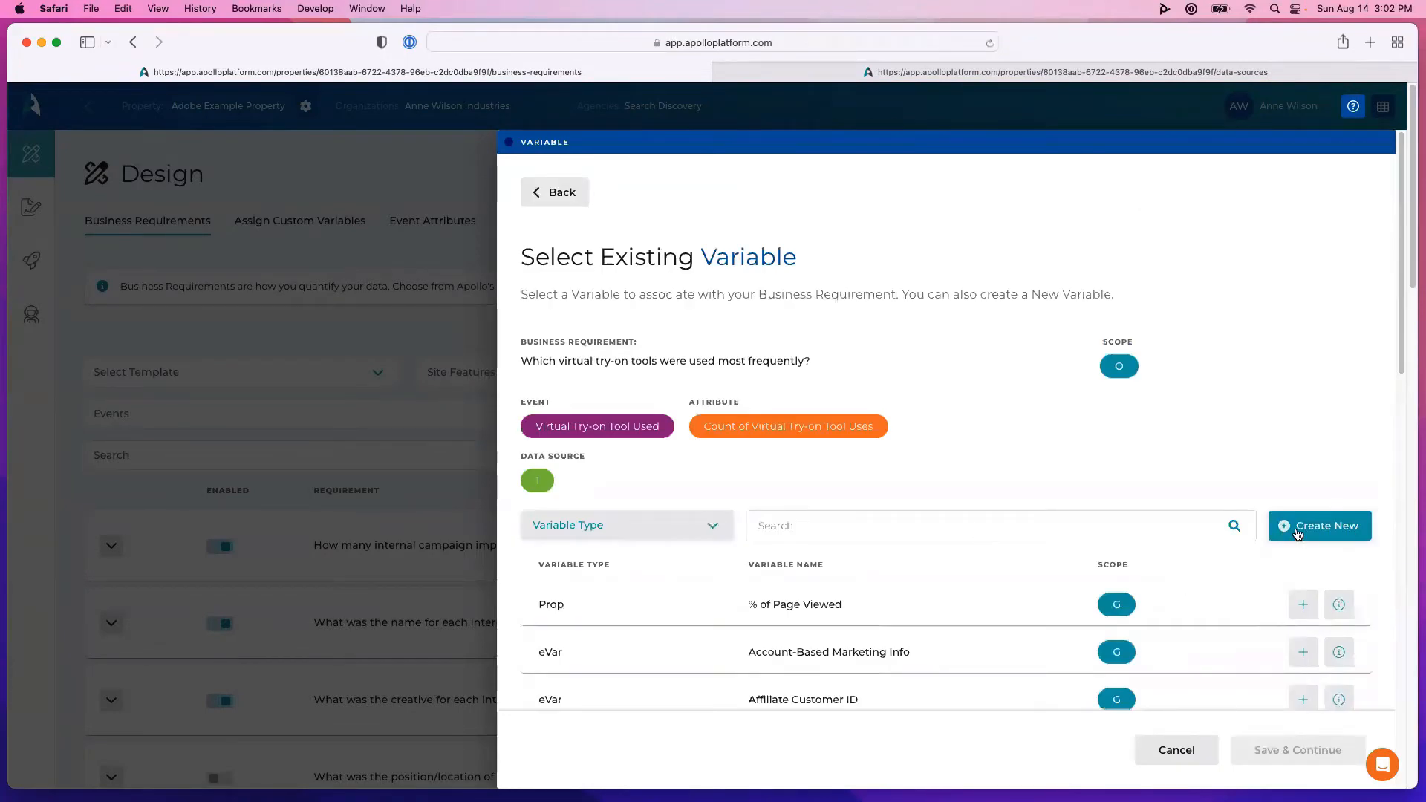
left_click(1296, 531)
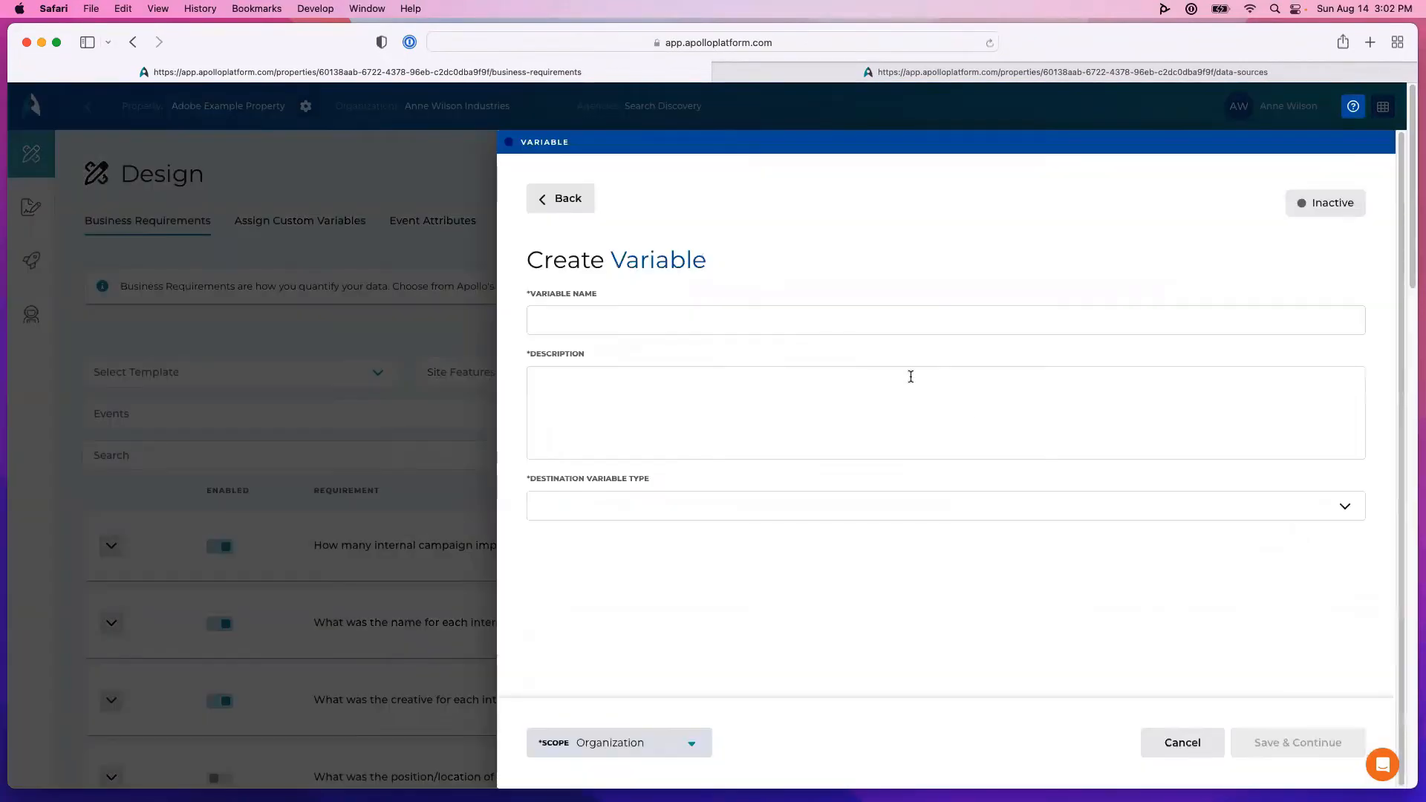
left_click(859, 321)
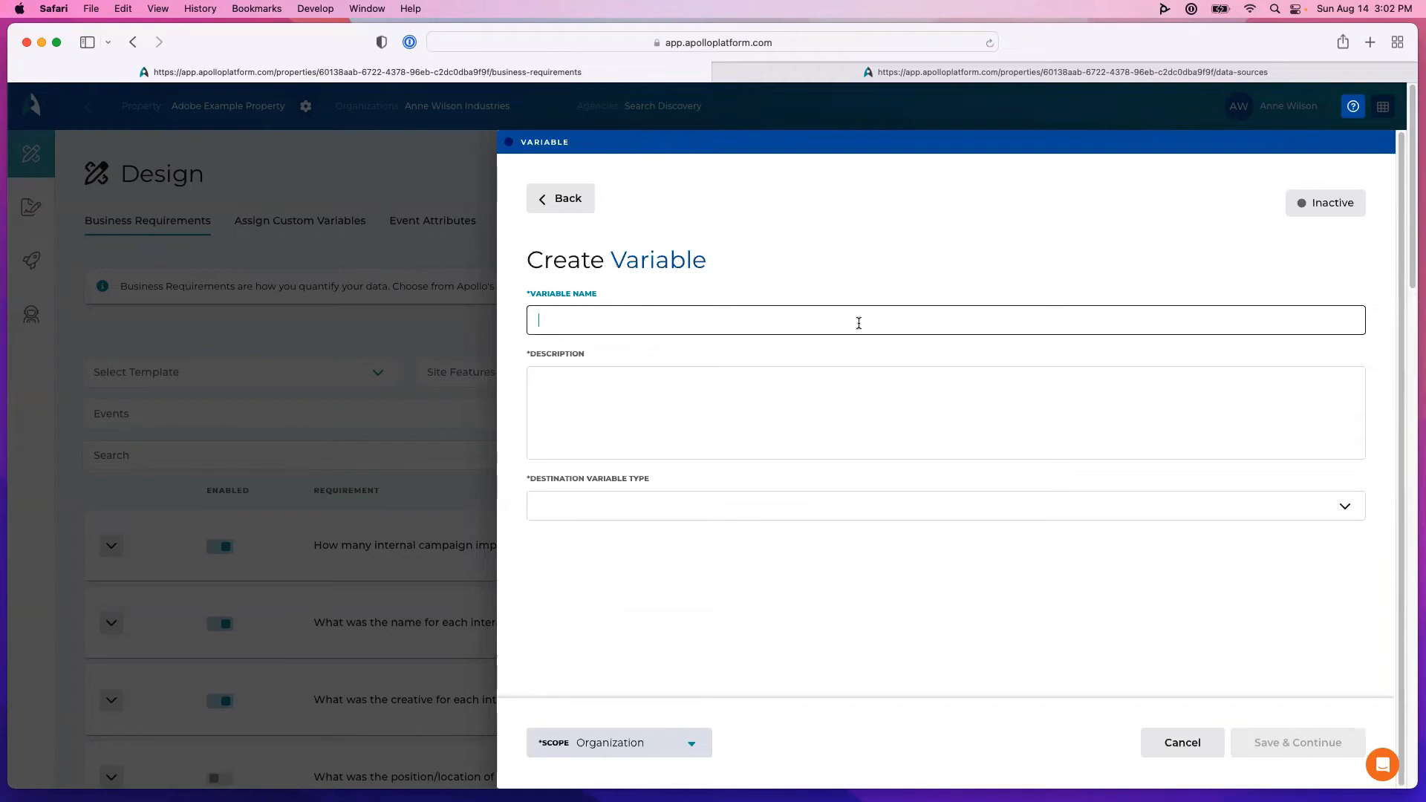
type("Virtual Try On Tool Use Count")
- Describe the variable as "Increments each time the user uses the virtual try-on tools" and set its destination variable type to event
left_click(831, 405)
type("Inc")
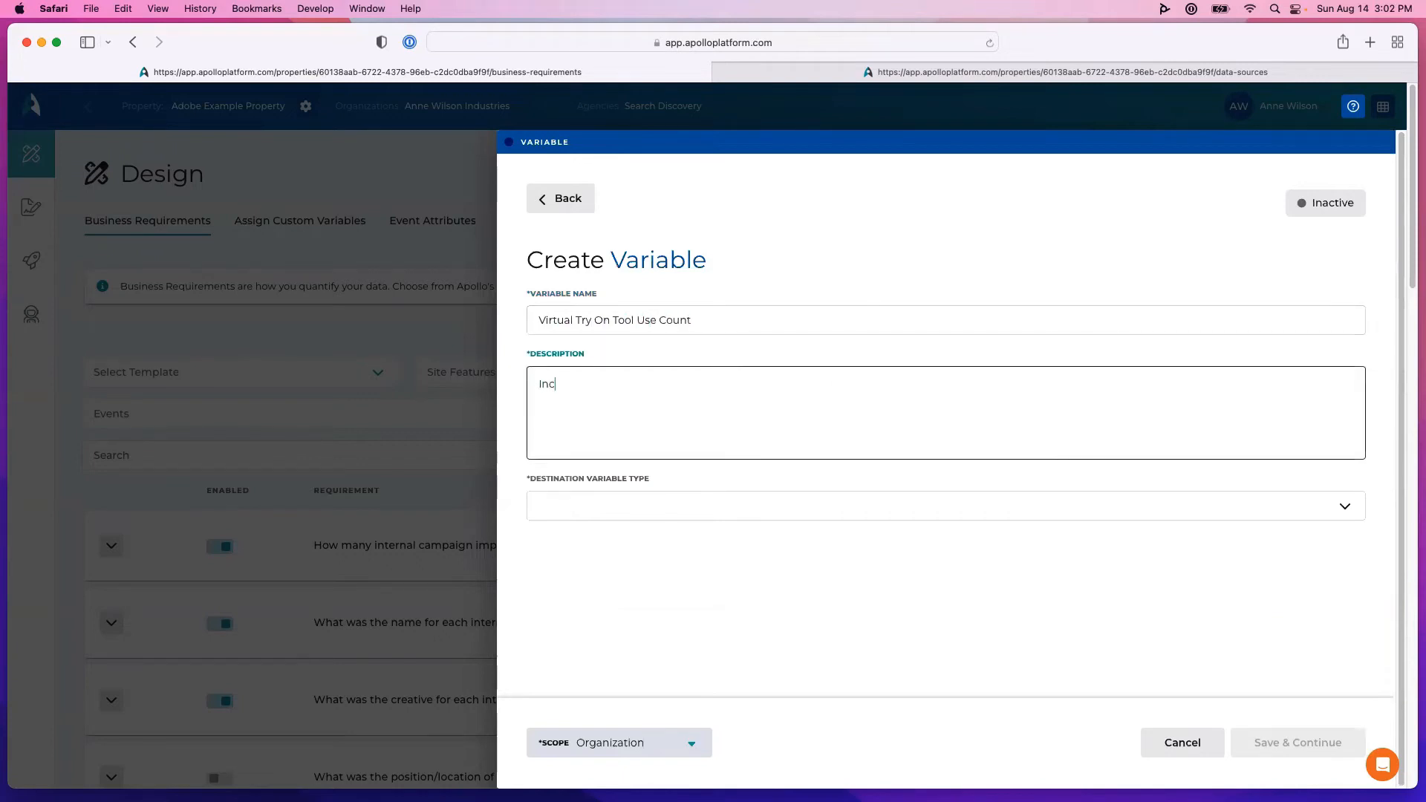
type("rements each time the user uses the virtual try-on tools")
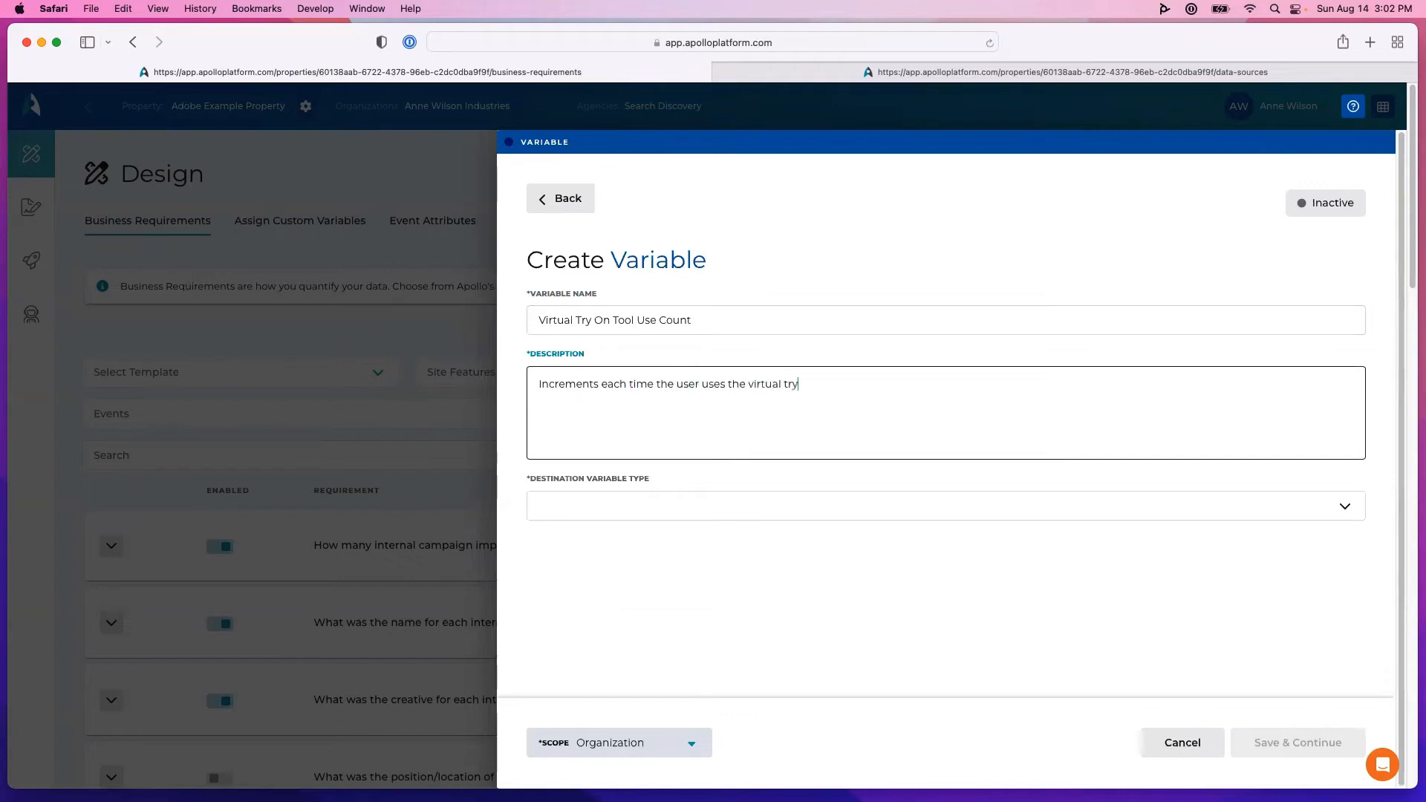
left_click(709, 501)
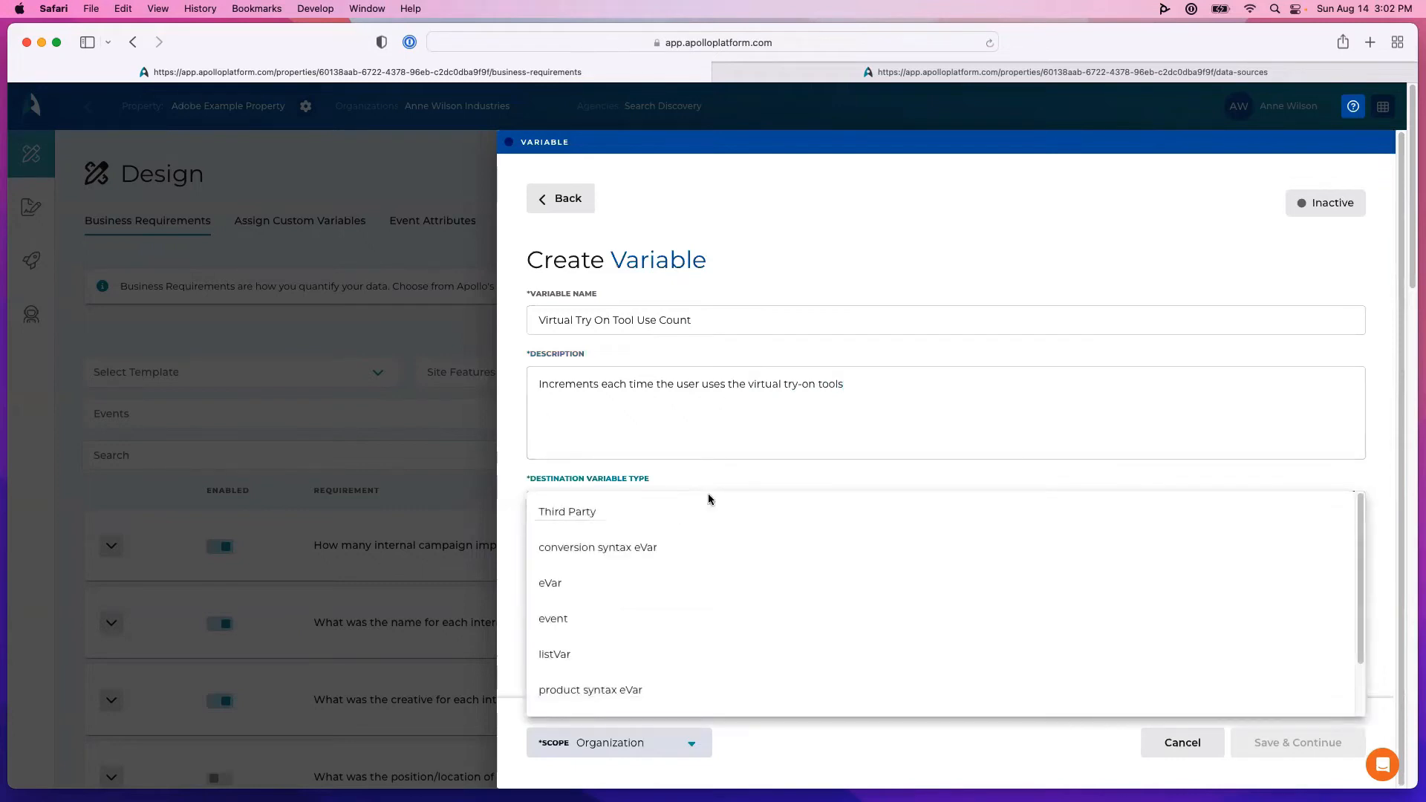
scroll(1346, 564, "down", 2)
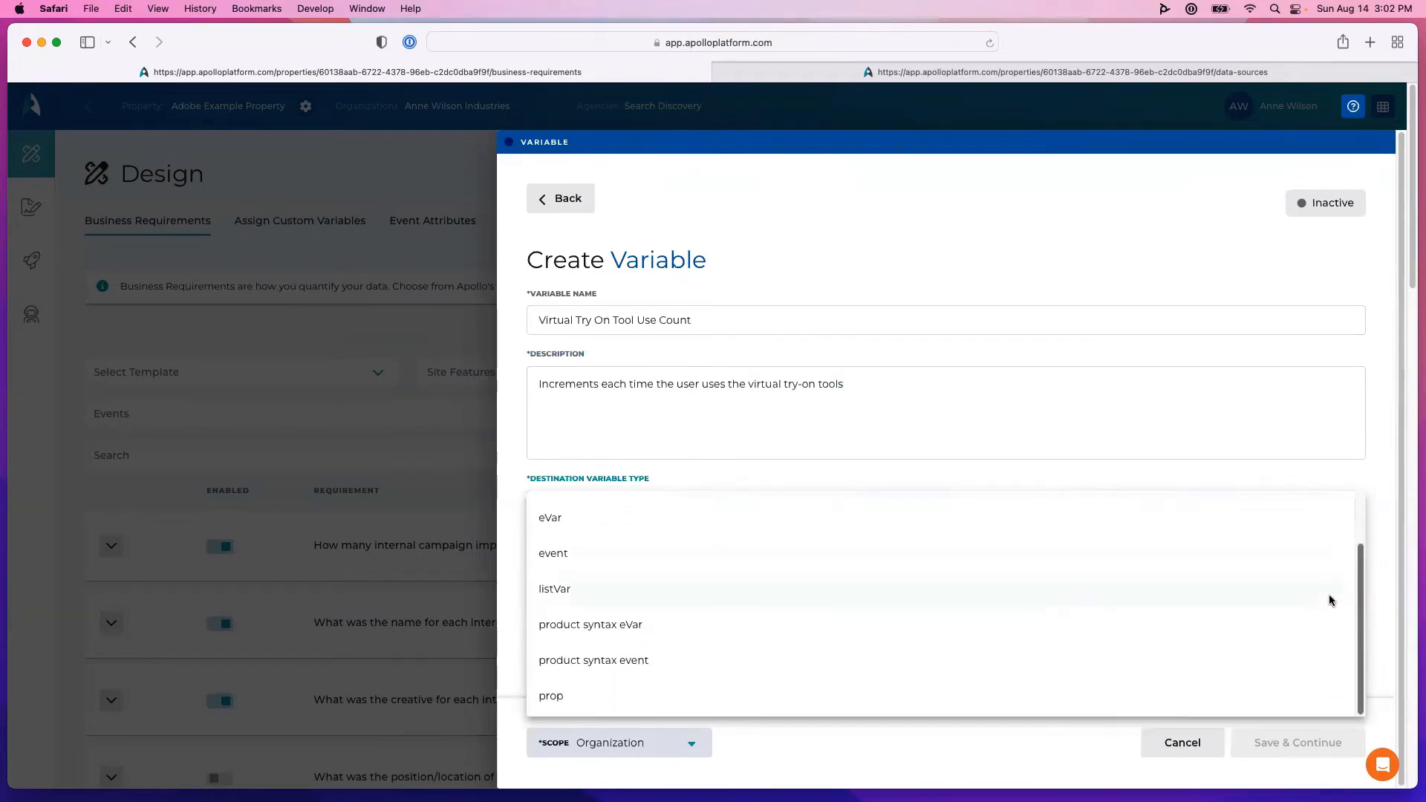
scroll(1345, 541, "up", 2)
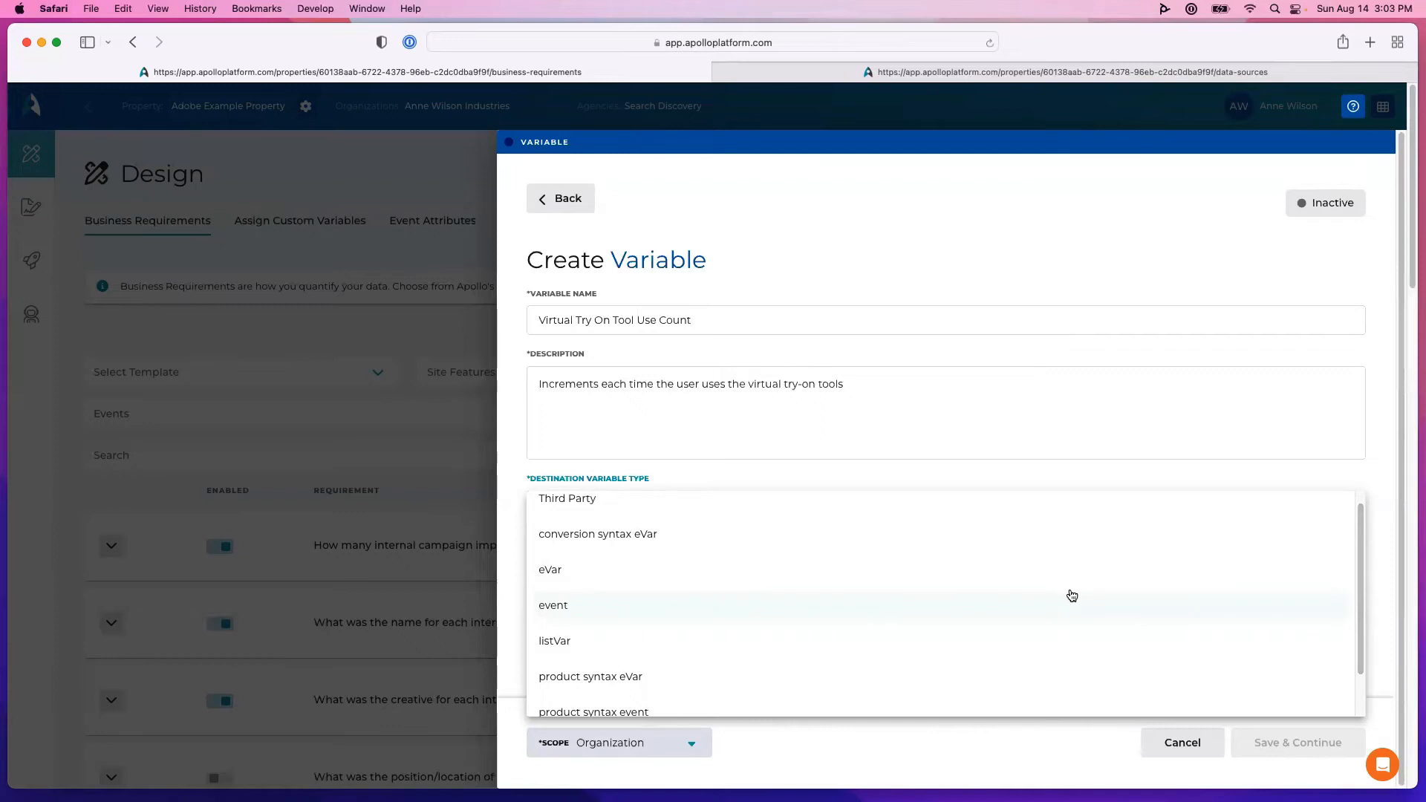
left_click(1021, 606)
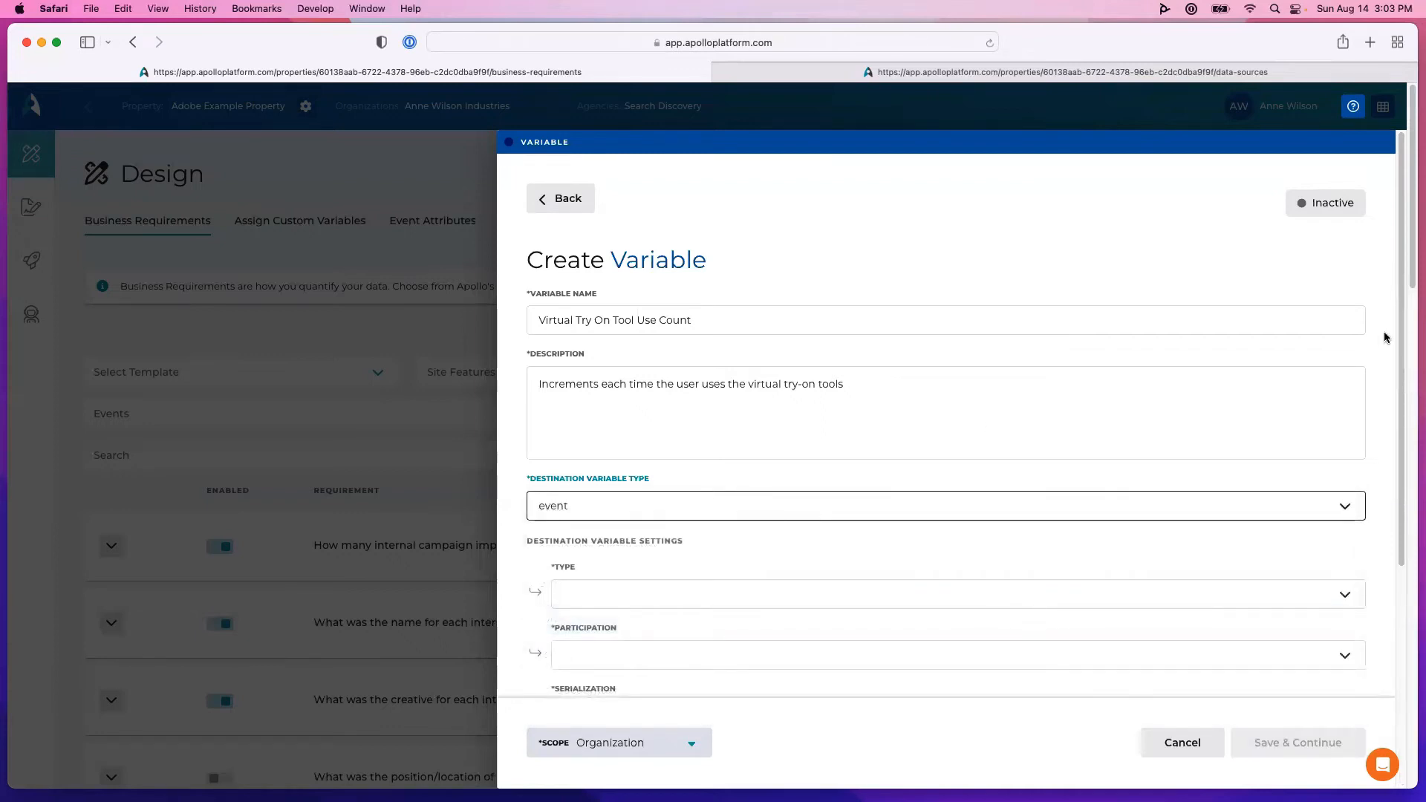
- Set the event variable's type to Counter, participation to Disabled and serialization to Always Record
scroll(1389, 356, "down", 2)
scroll(1399, 386, "down", 5)
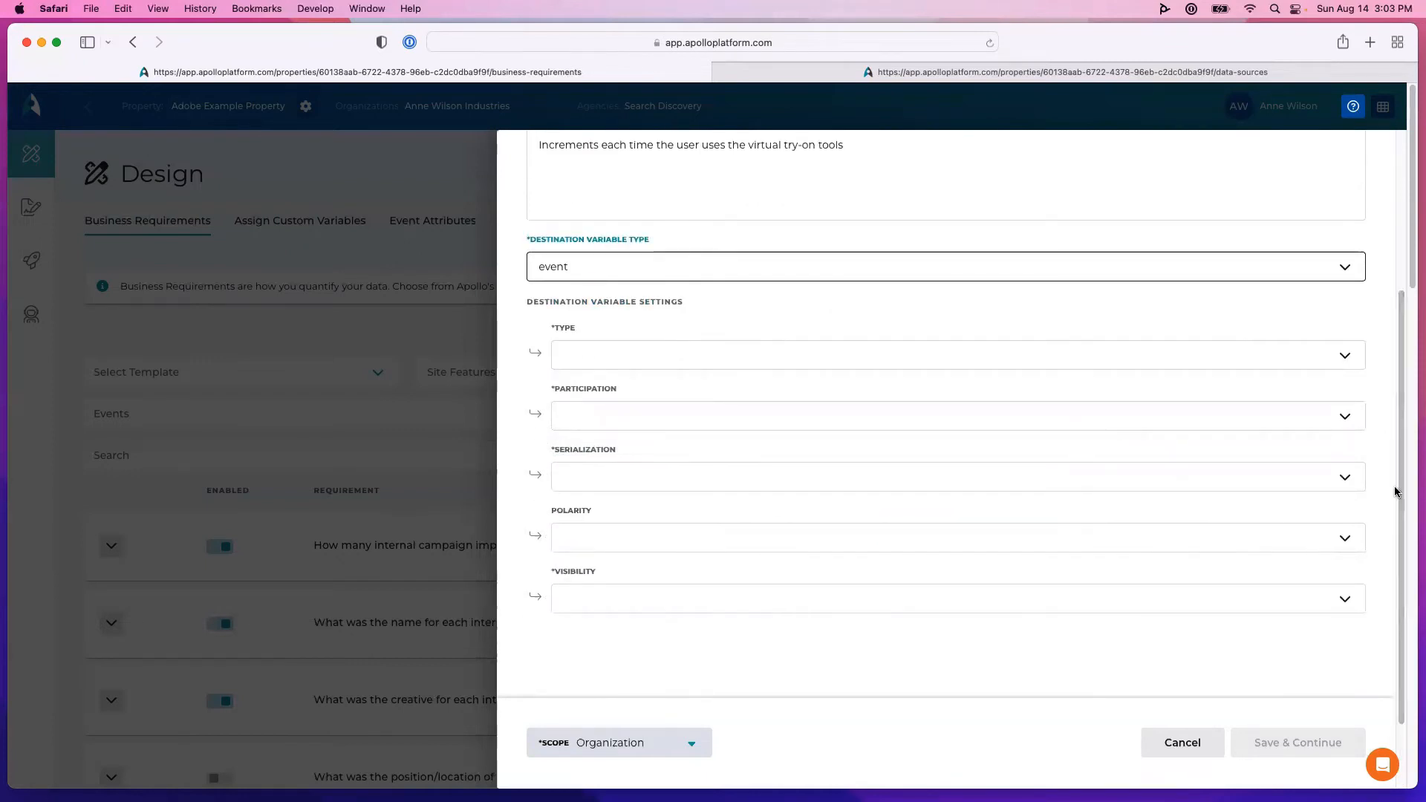
left_click(1284, 354)
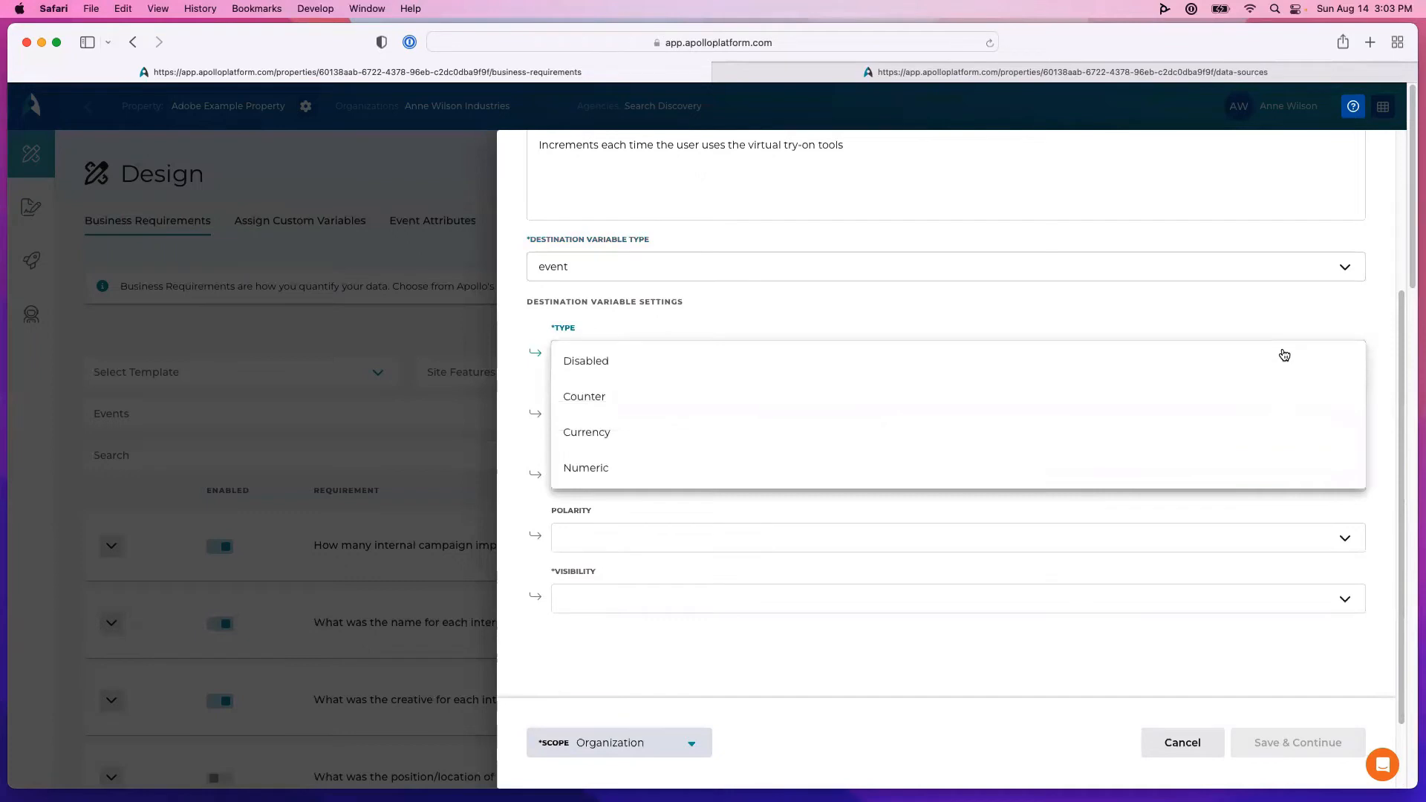
left_click(1136, 395)
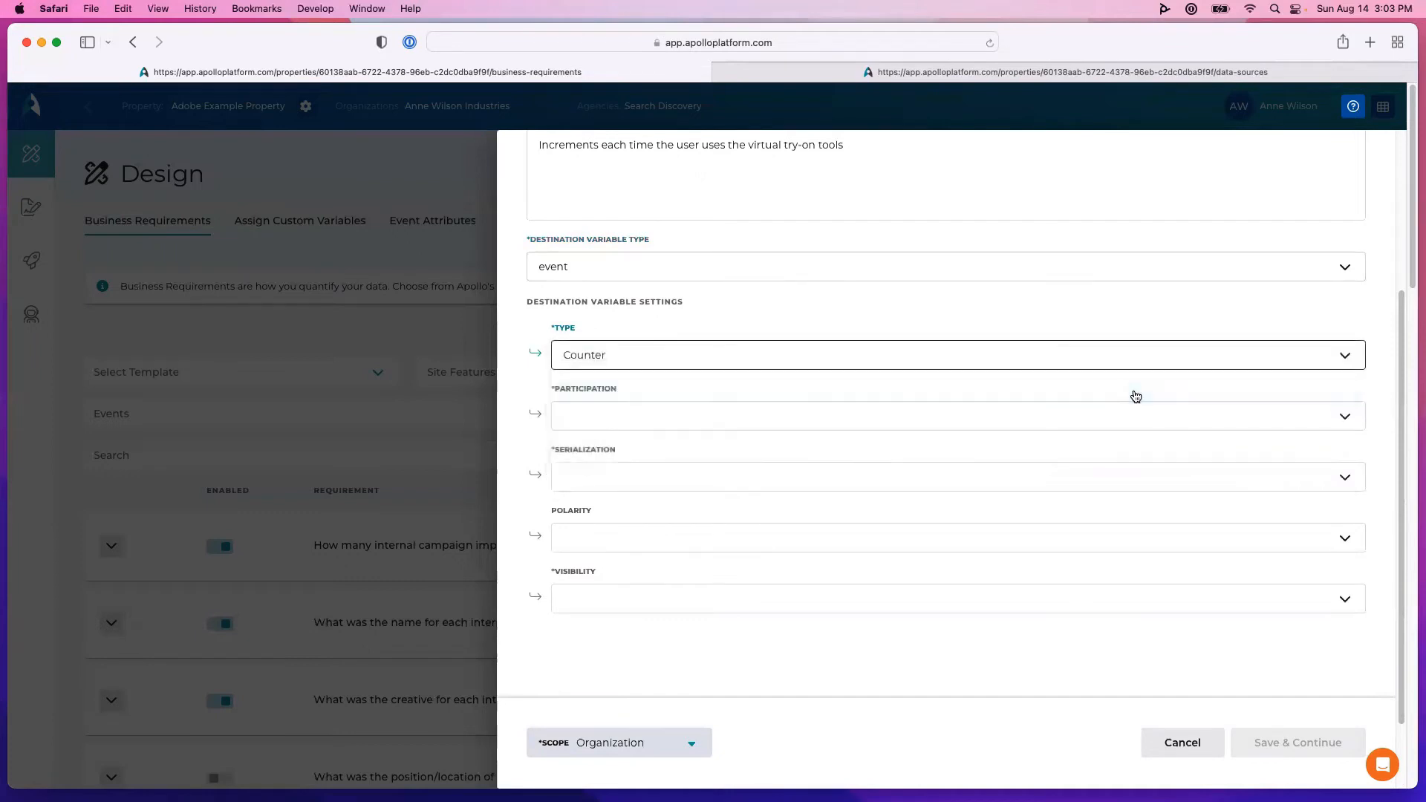
left_click(1104, 417)
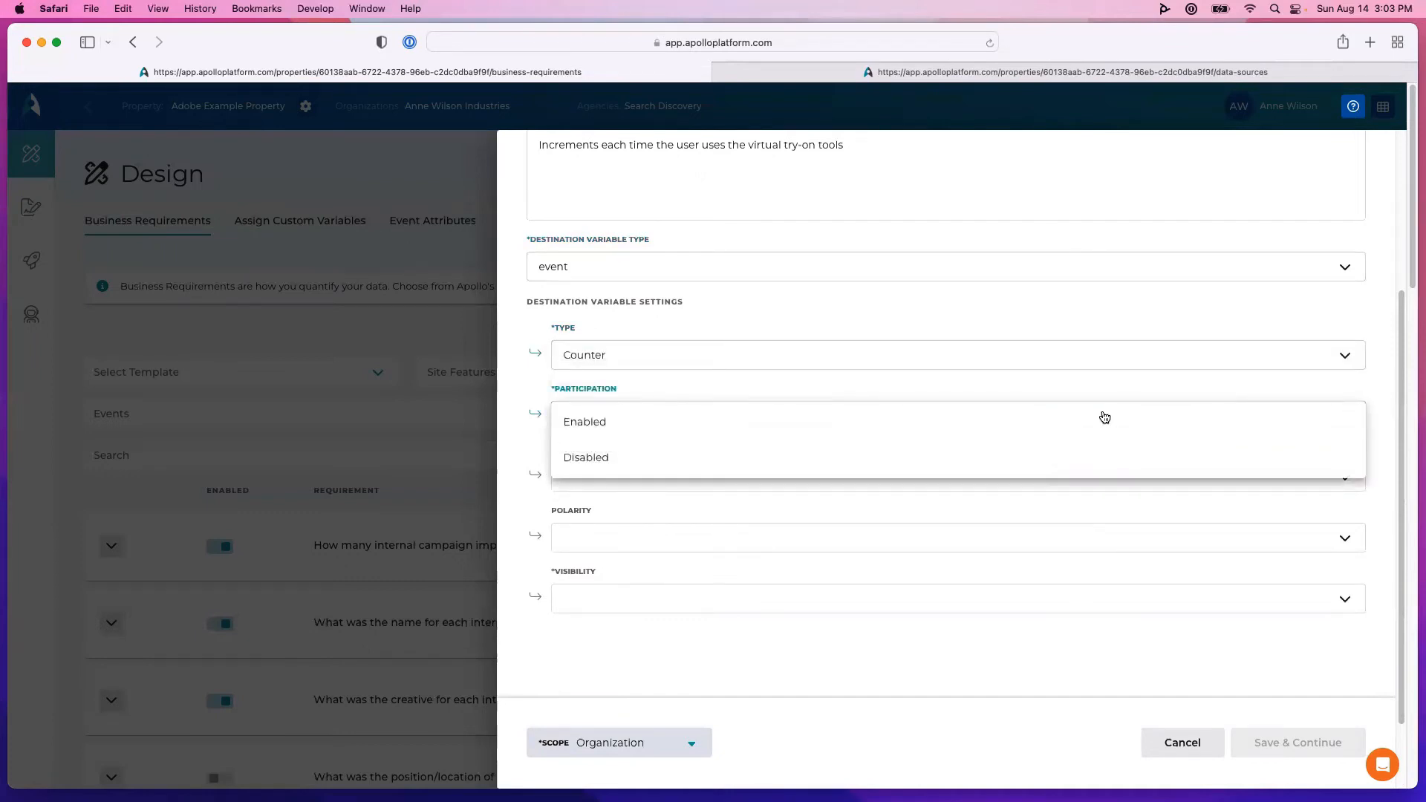
left_click(1072, 452)
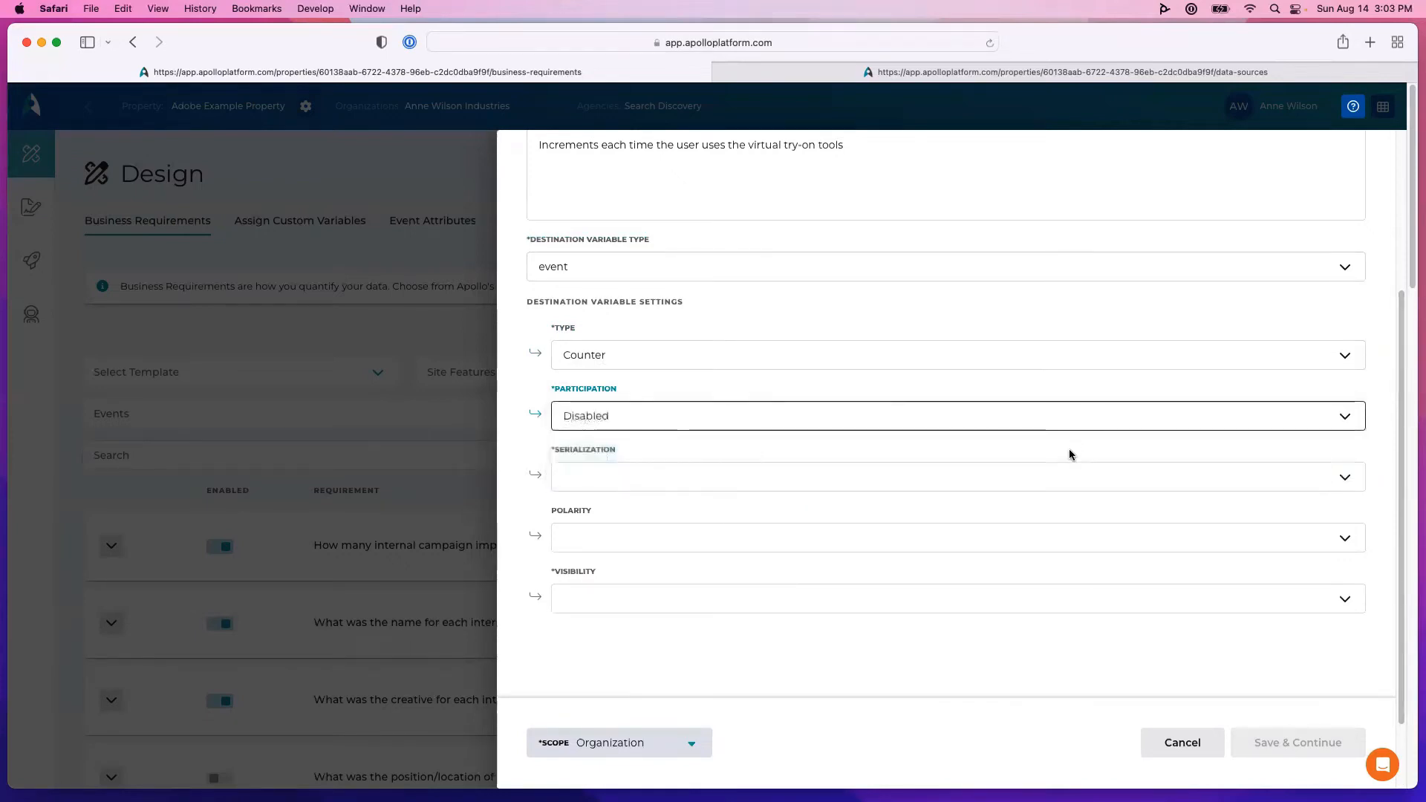
left_click(1058, 478)
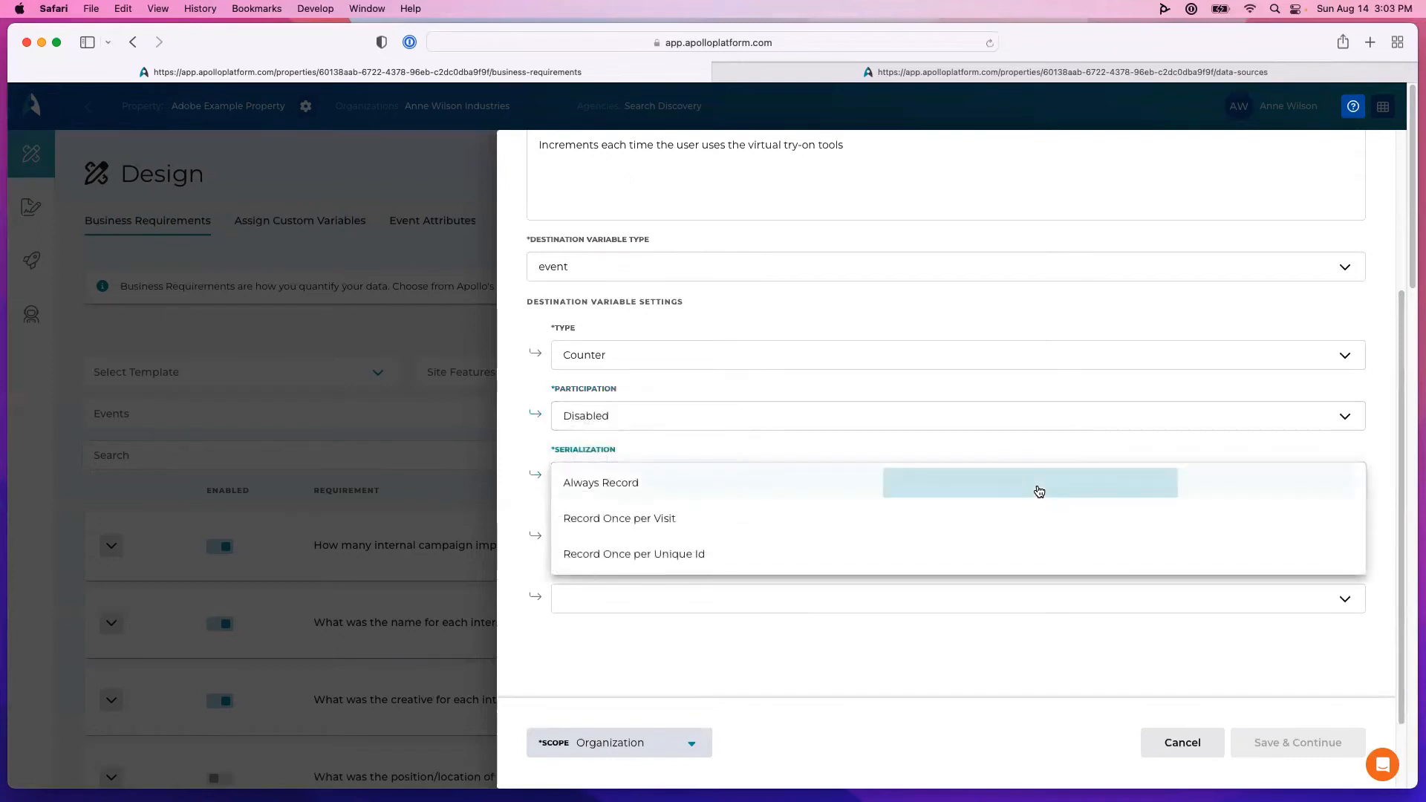
left_click(1037, 486)
- Set the variable's polarity to Positive and visibility to Everywhere, and save it to the count attribute of the business requirement
left_click(1014, 540)
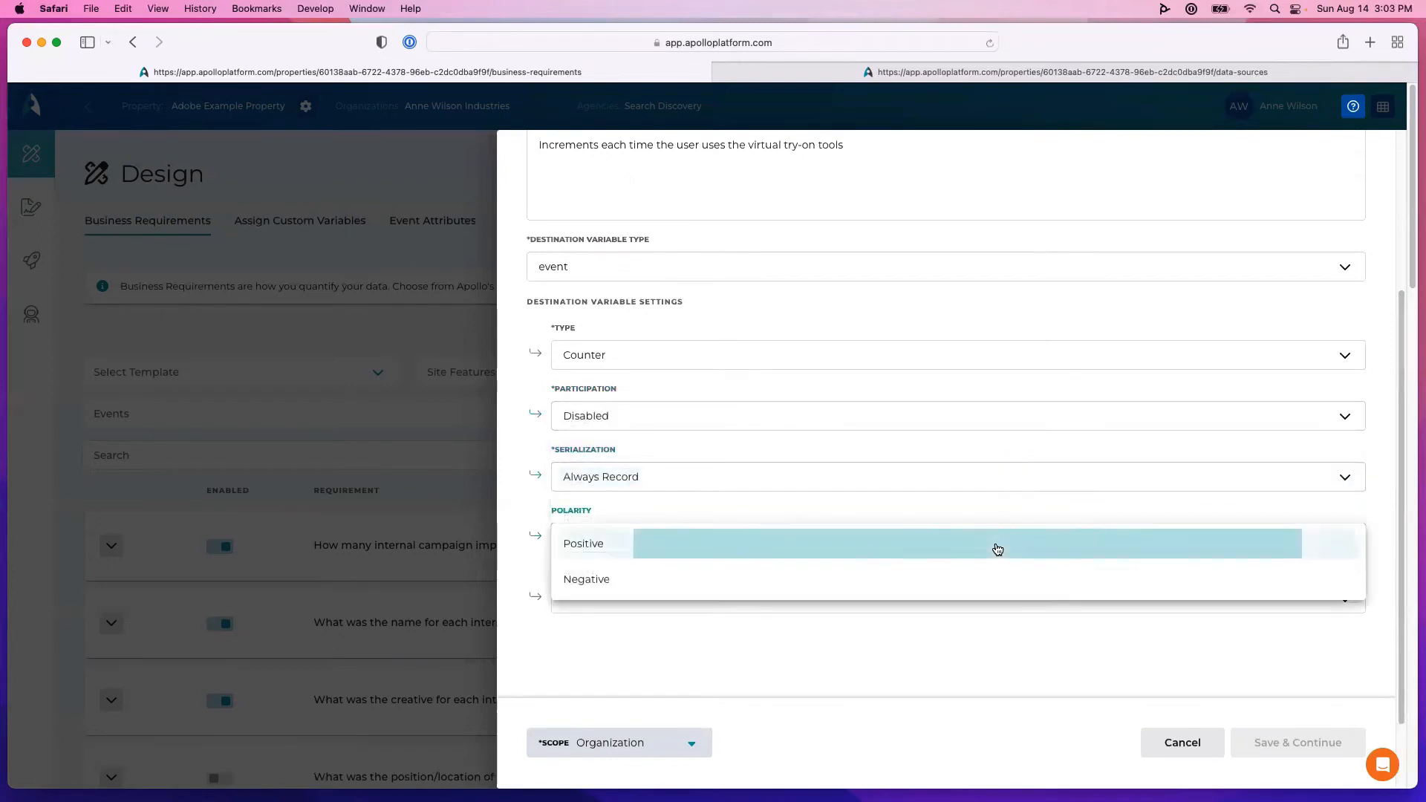
left_click(994, 547)
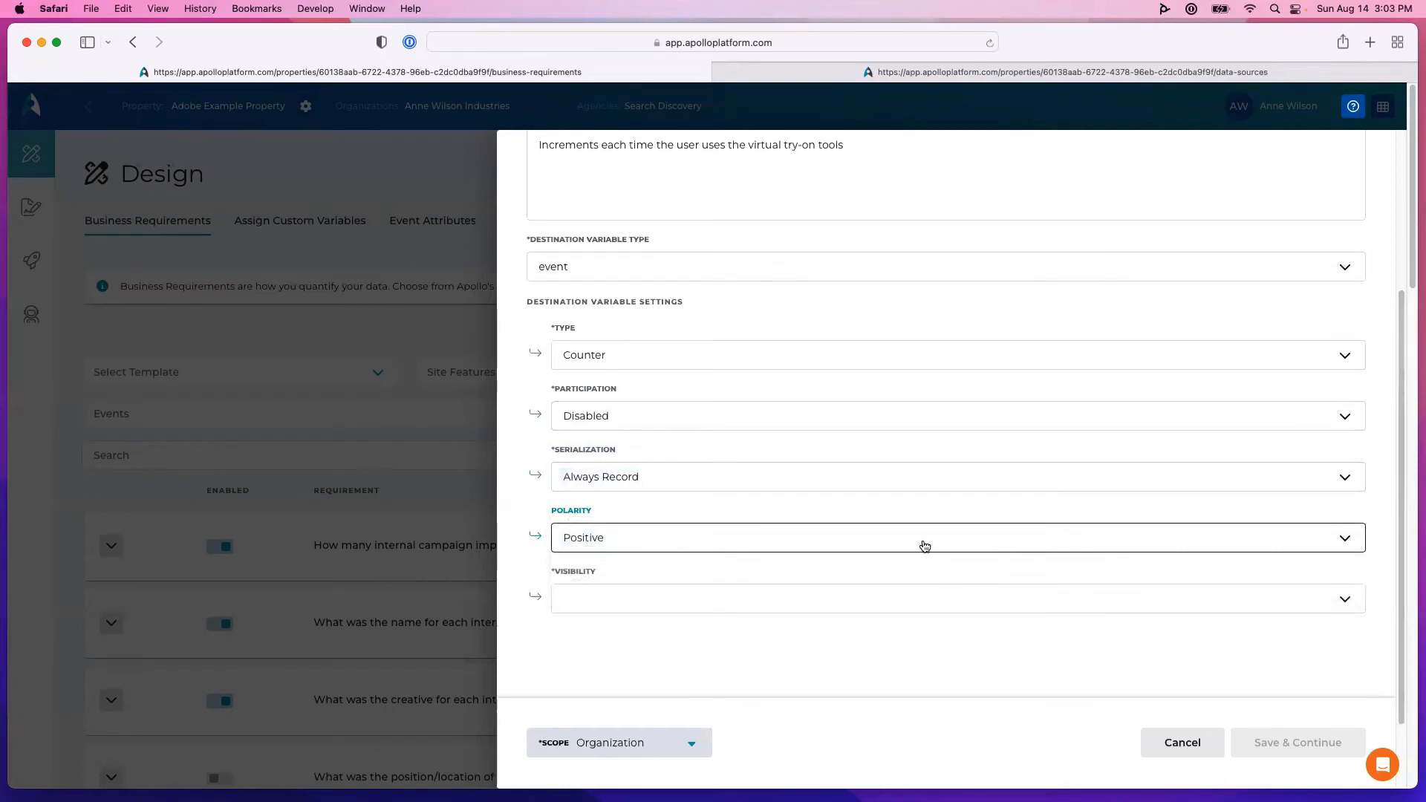
left_click(883, 595)
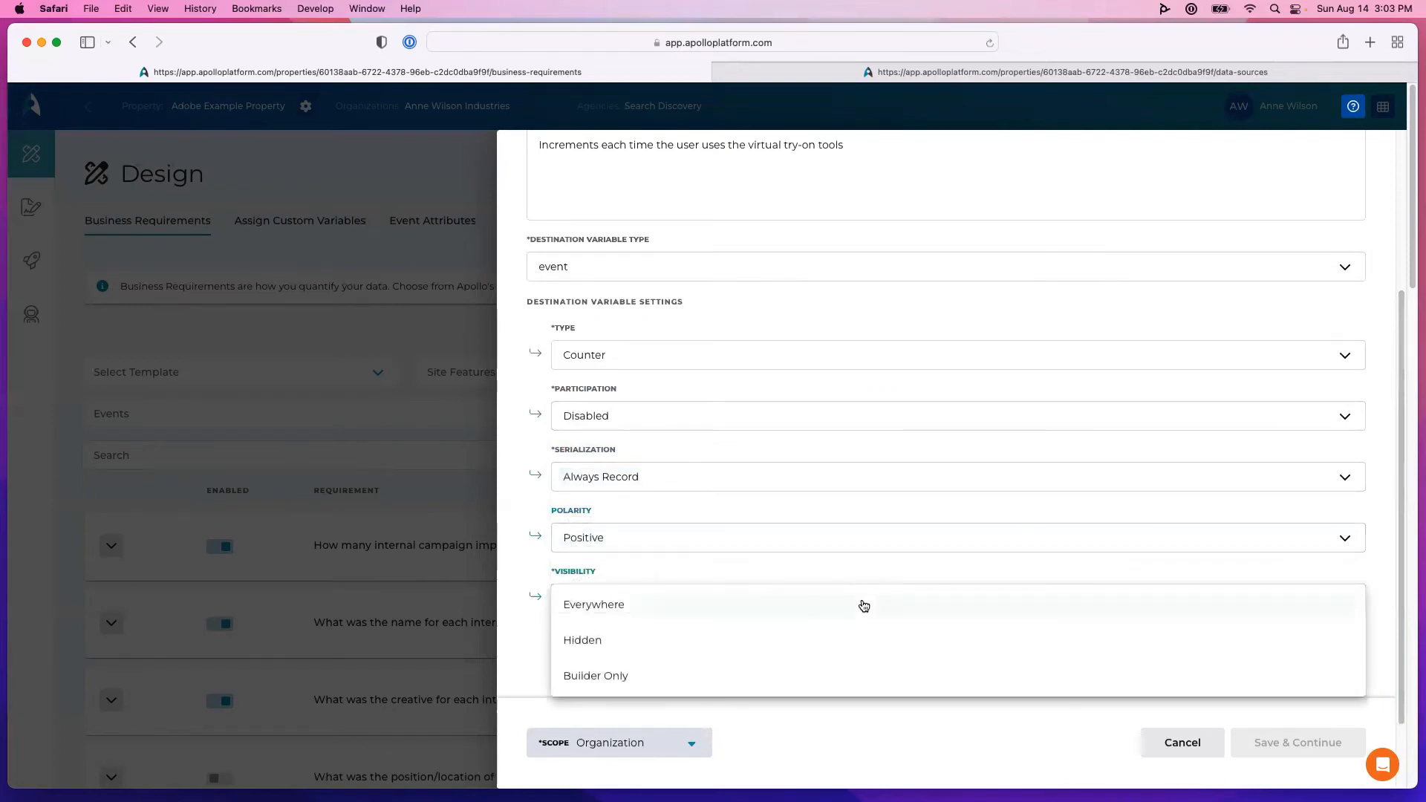
left_click(859, 603)
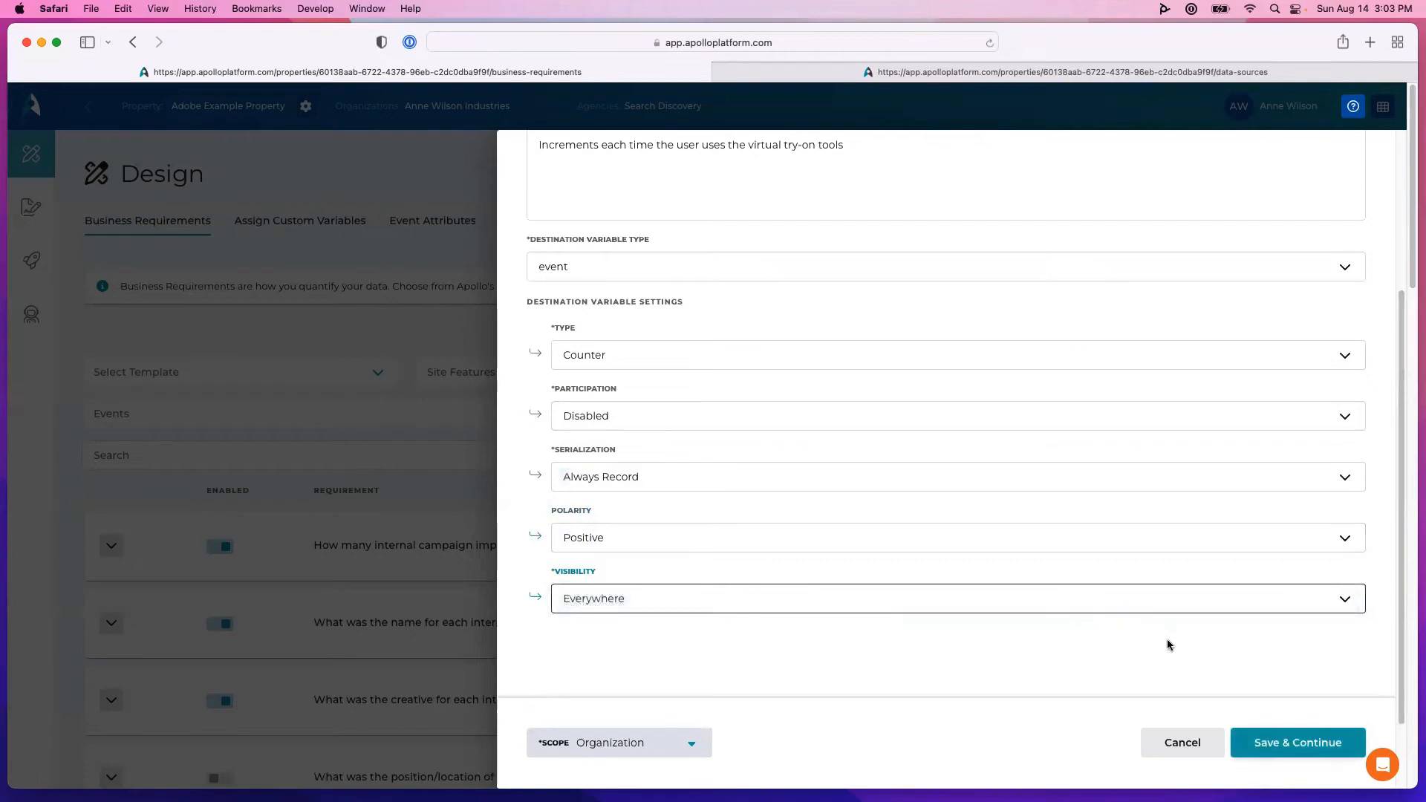
left_click(1313, 742)
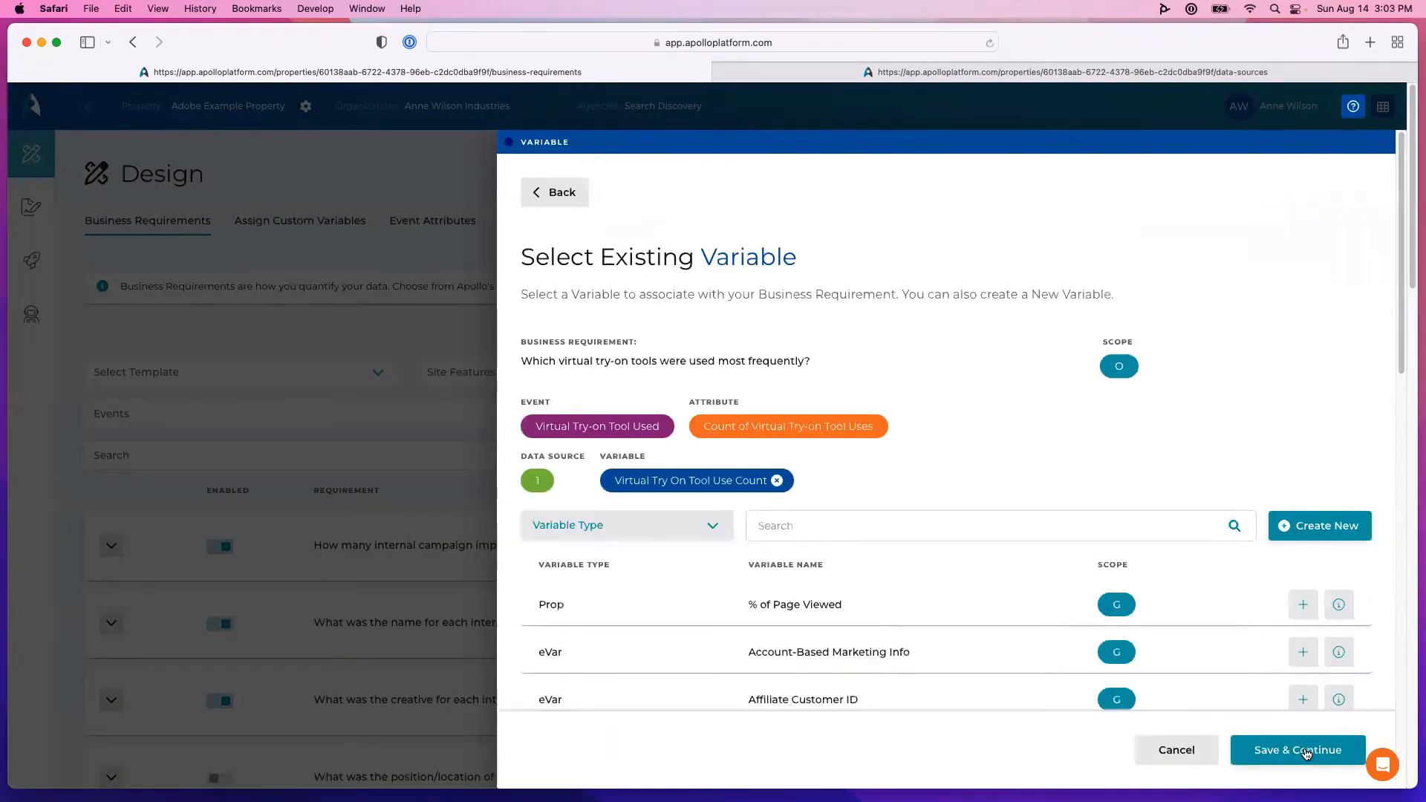
left_click(1306, 752)
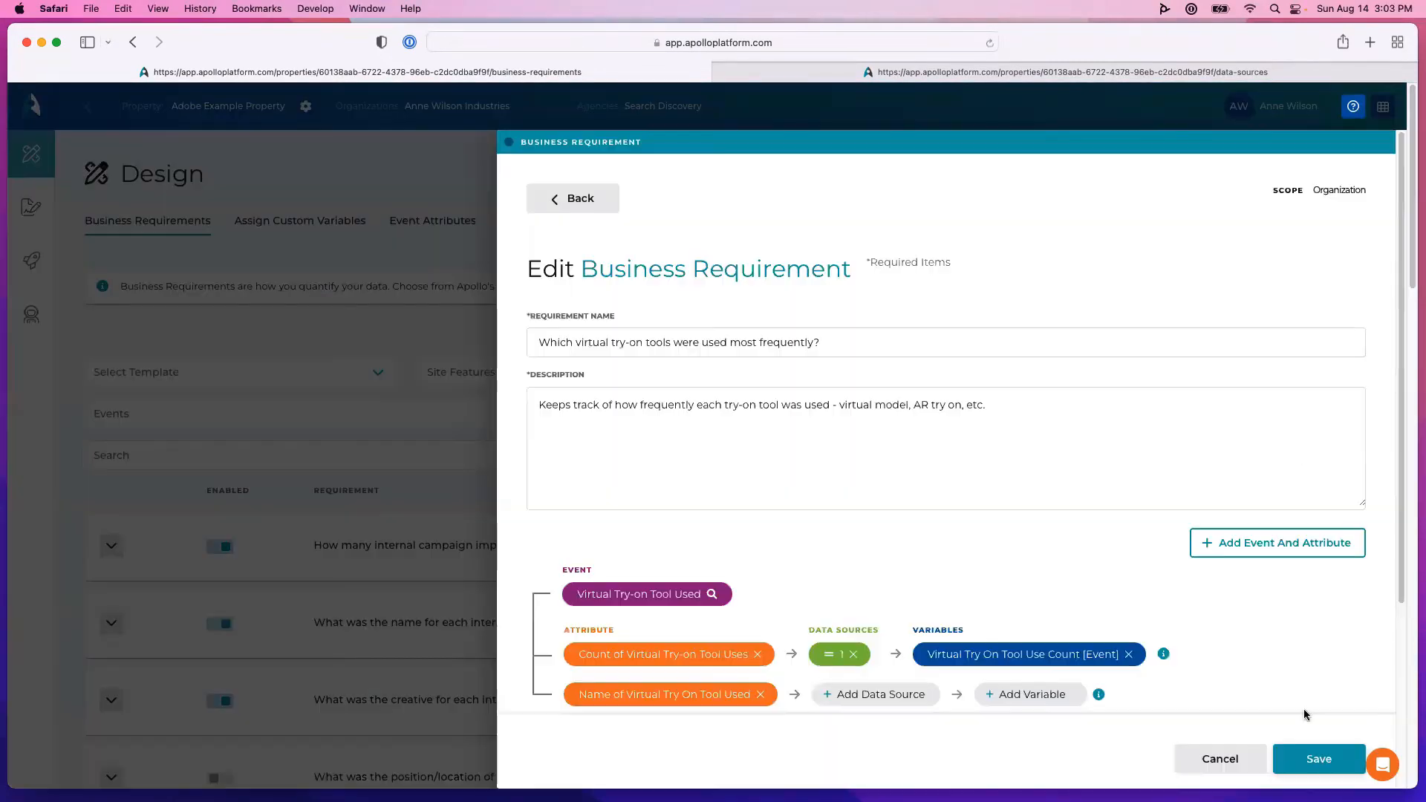
- Start creating a new data source for the "Name of Virtual Try On Tool Used" attribute and name it "Virtual Try On Tool Name"
left_click_drag(1394, 356, 792, 519)
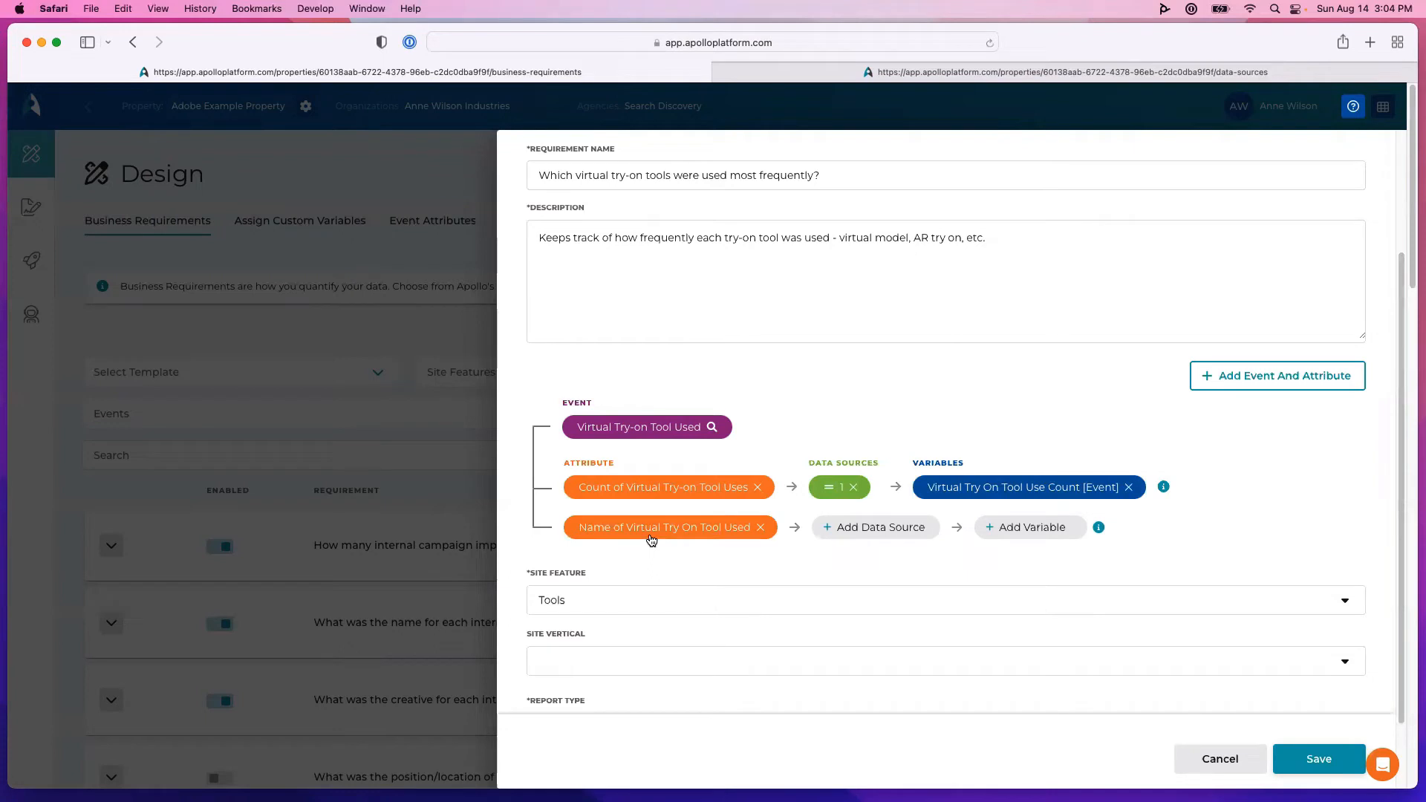
left_click(853, 529)
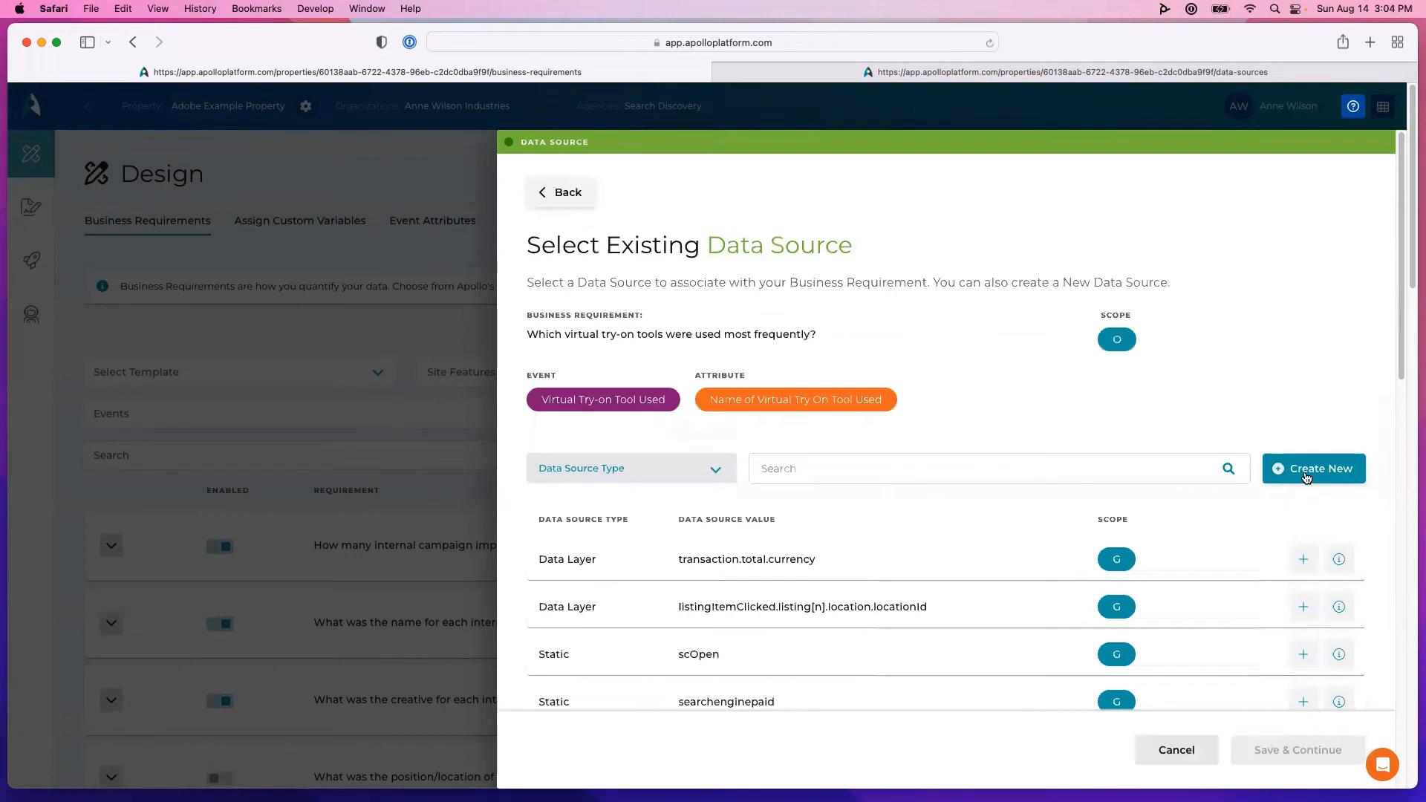
left_click(1305, 475)
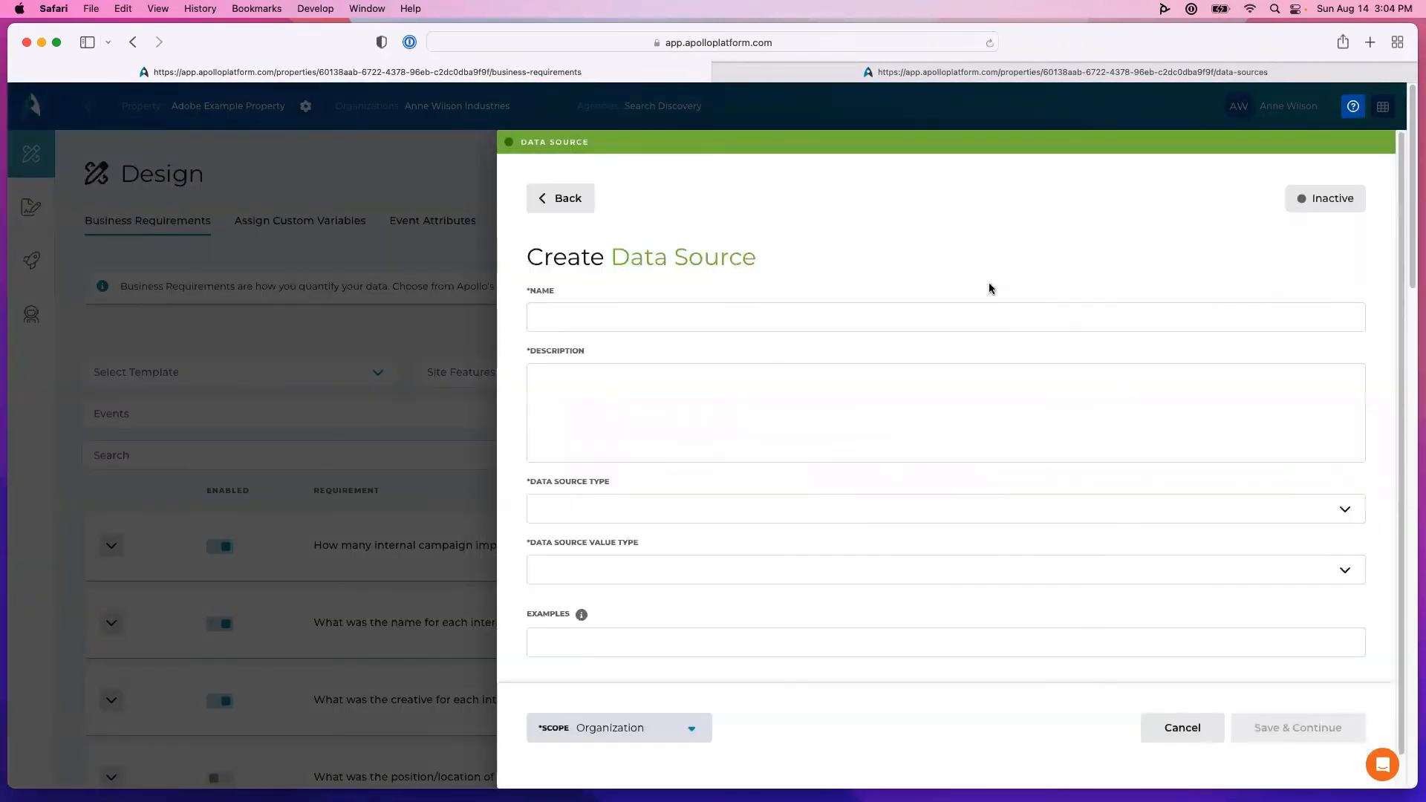
left_click(961, 310)
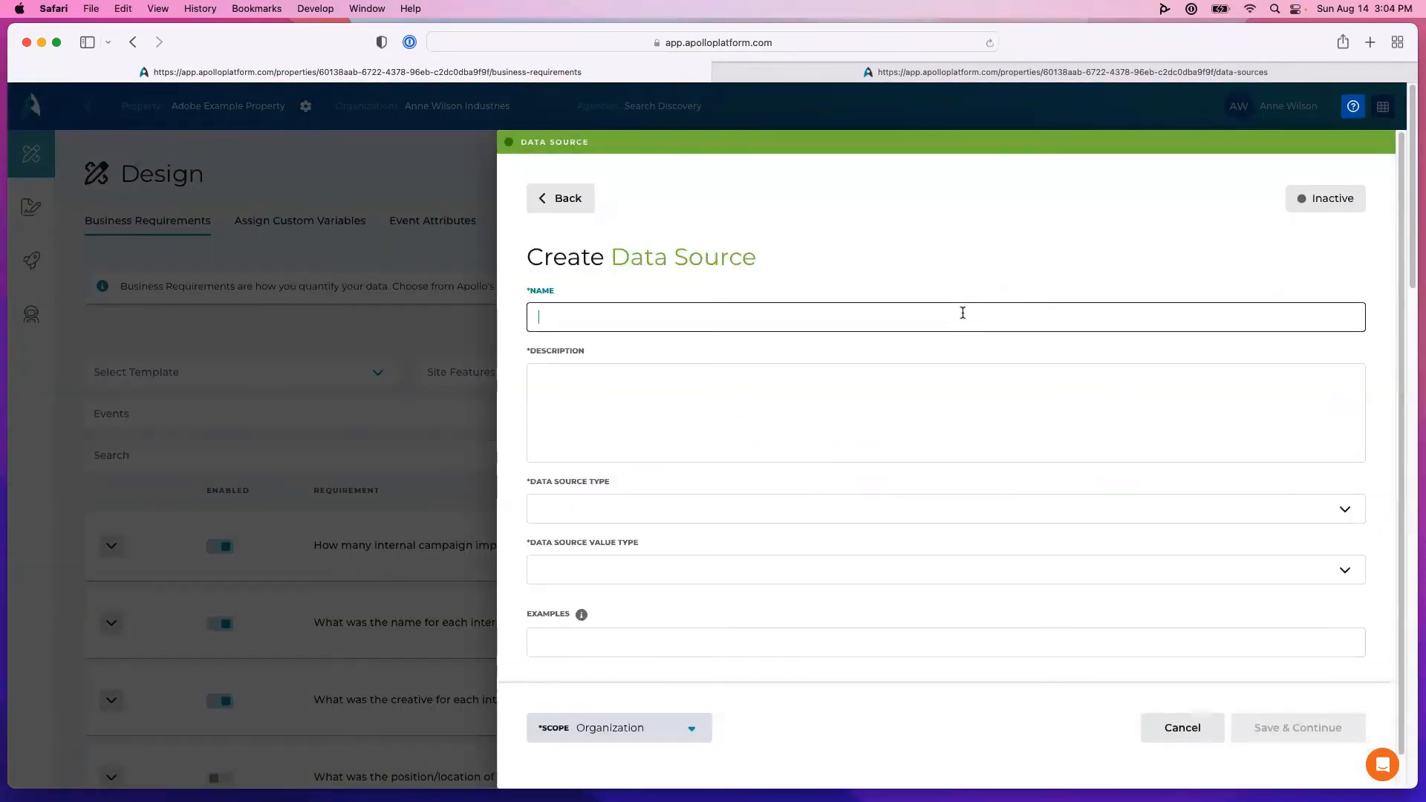
type("Virtual Try On Tool Name")
- Describe the data source as "Keeps track of the name of the virtual try on tool used" and set its type to Data Layer
left_click(842, 396)
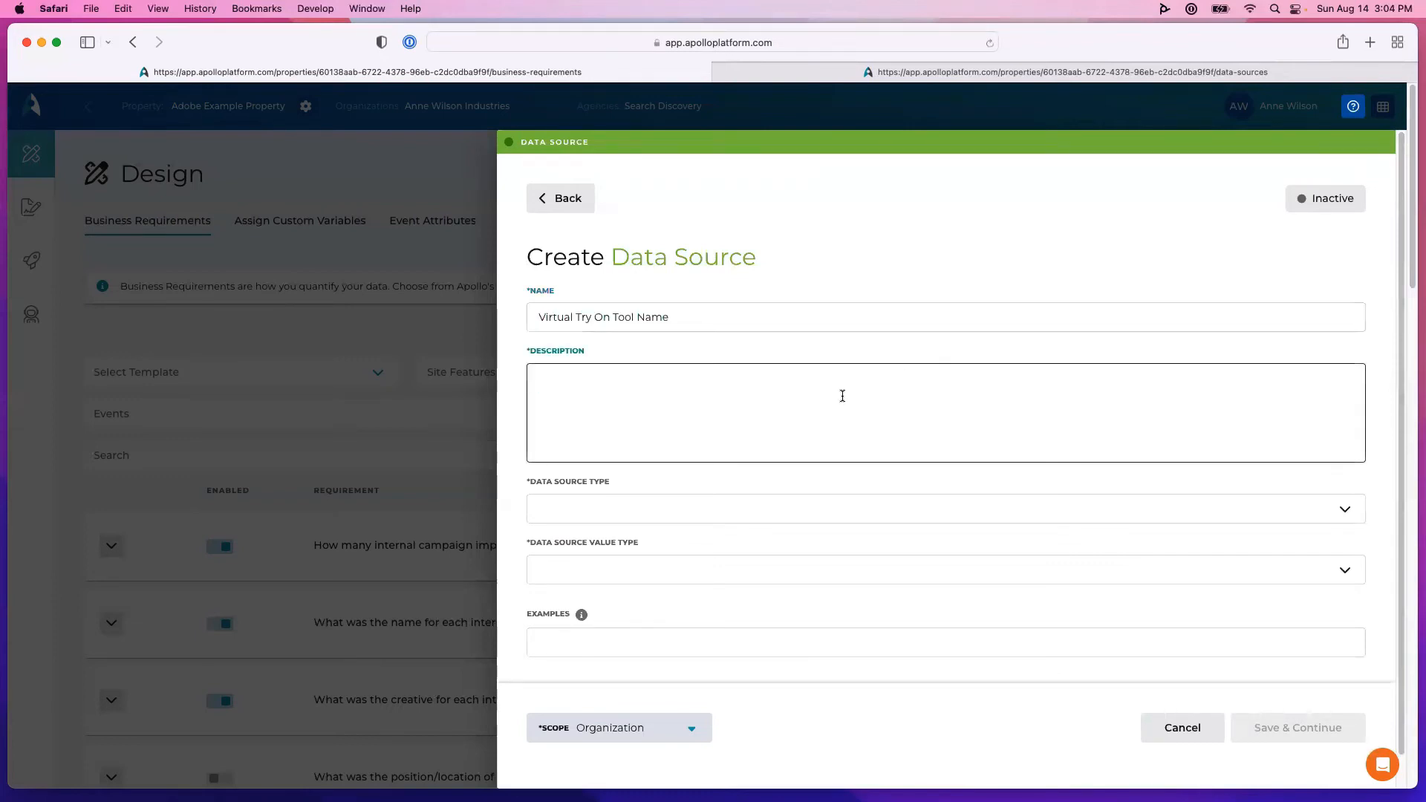
type("Keeps track of the name of the virtual try on tool used")
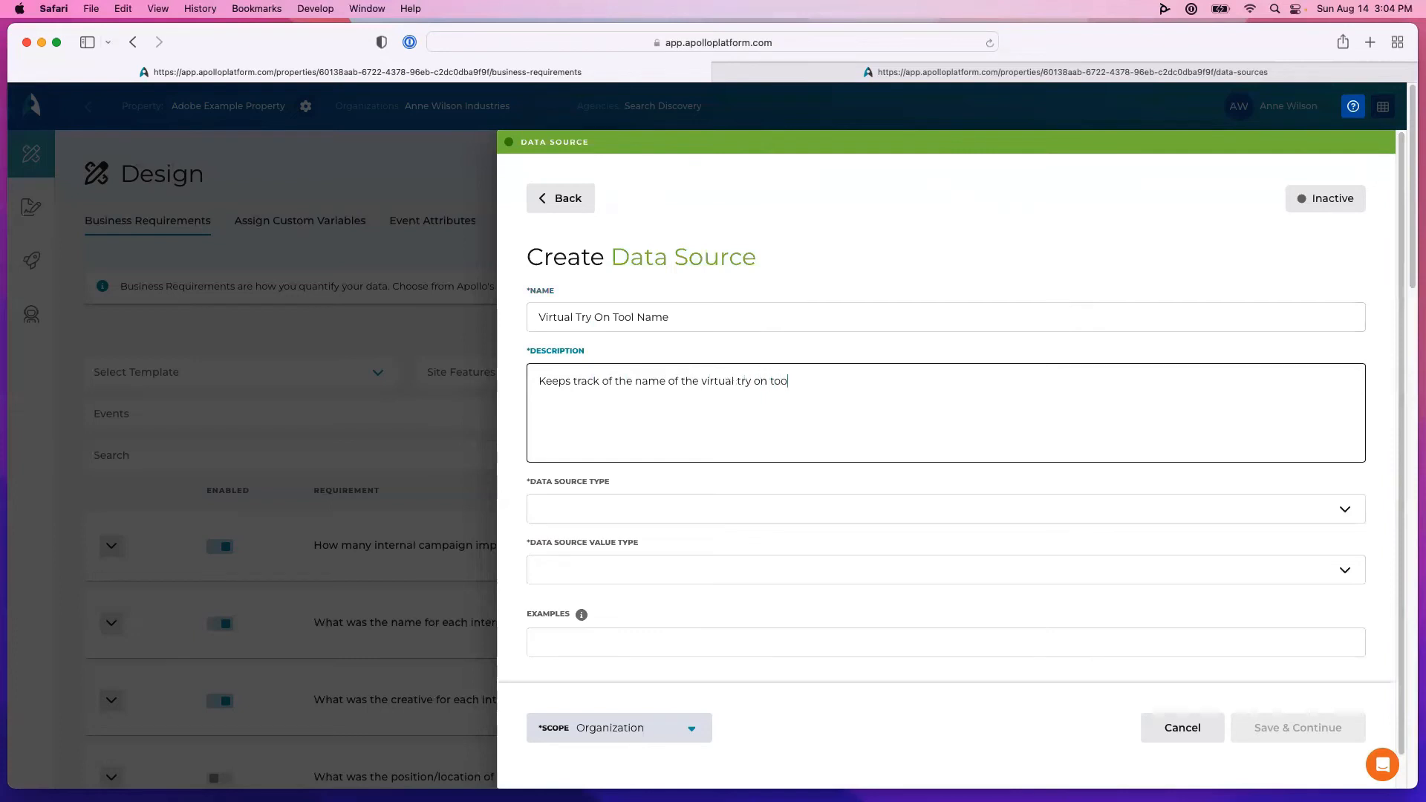
left_click(809, 508)
left_click(779, 515)
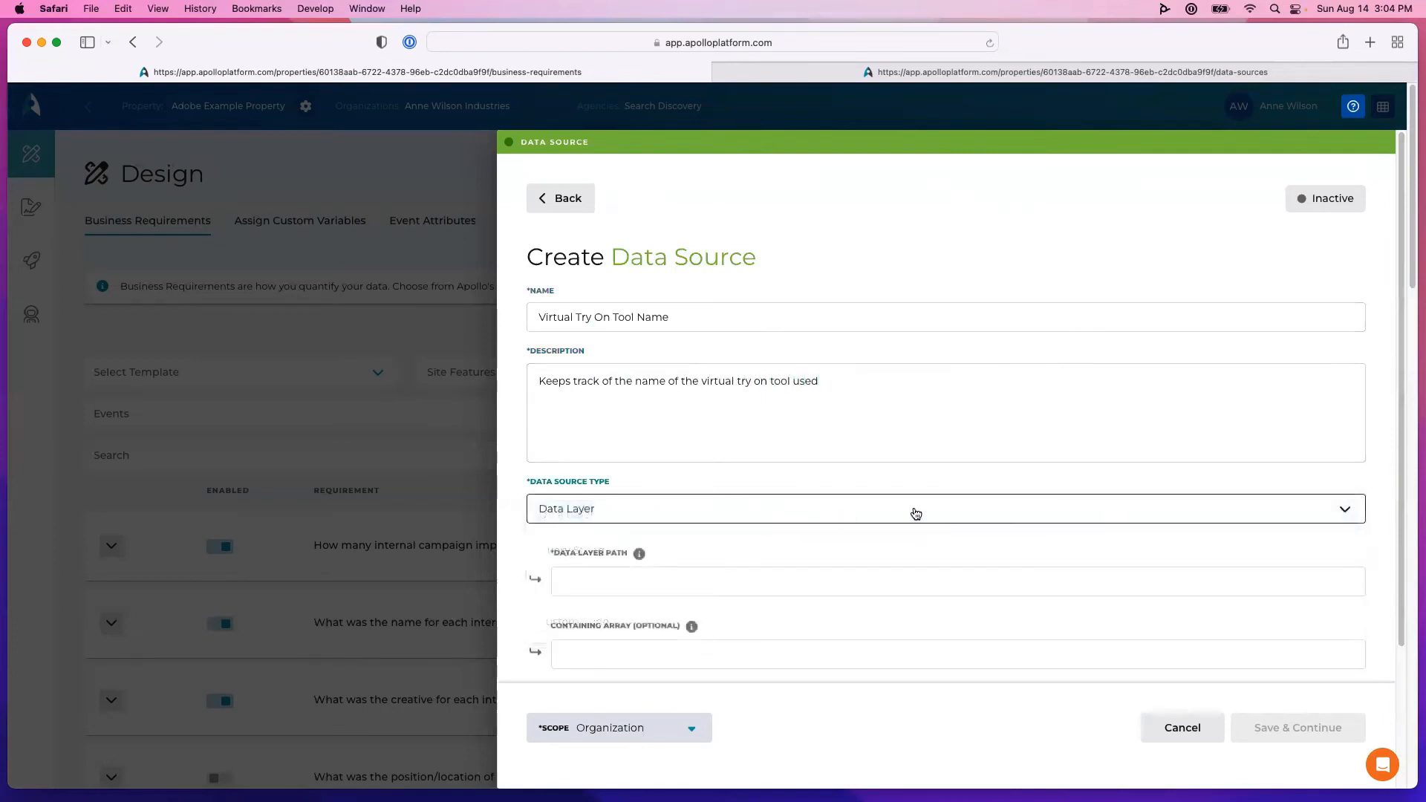
- Set the data layer path to tool.toolName, consulting the existing data layer objects on the Data Sources page
left_click(876, 580)
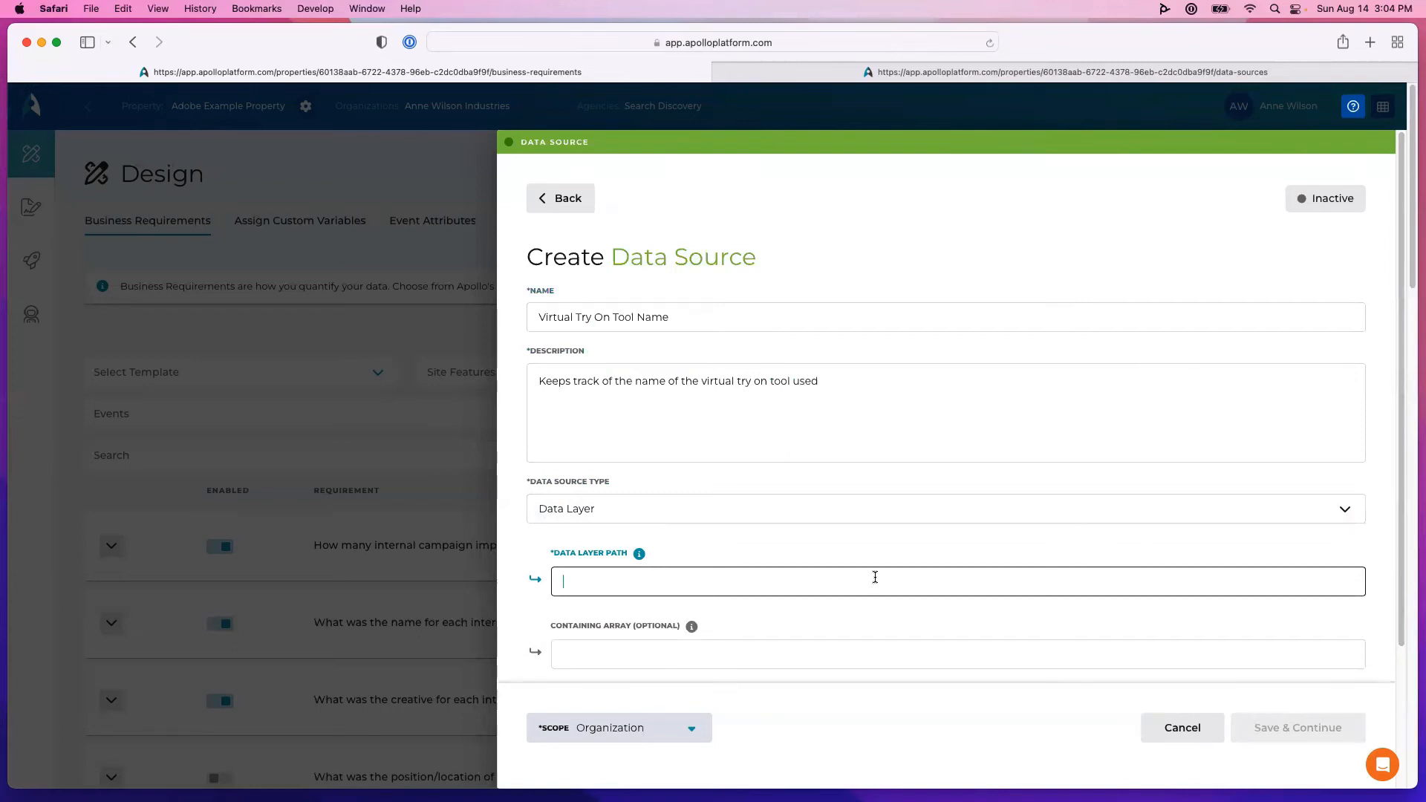
left_click(885, 74)
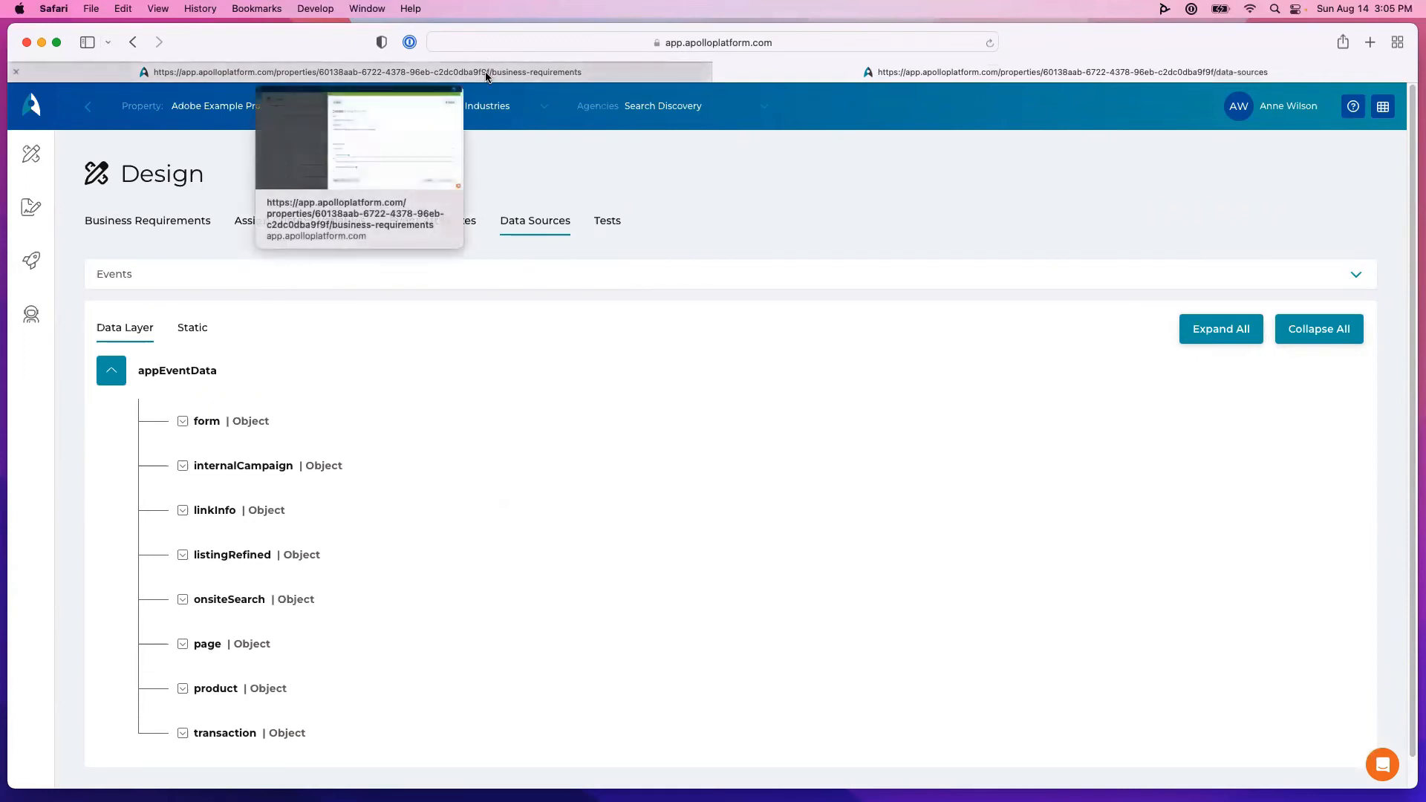
left_click(486, 74)
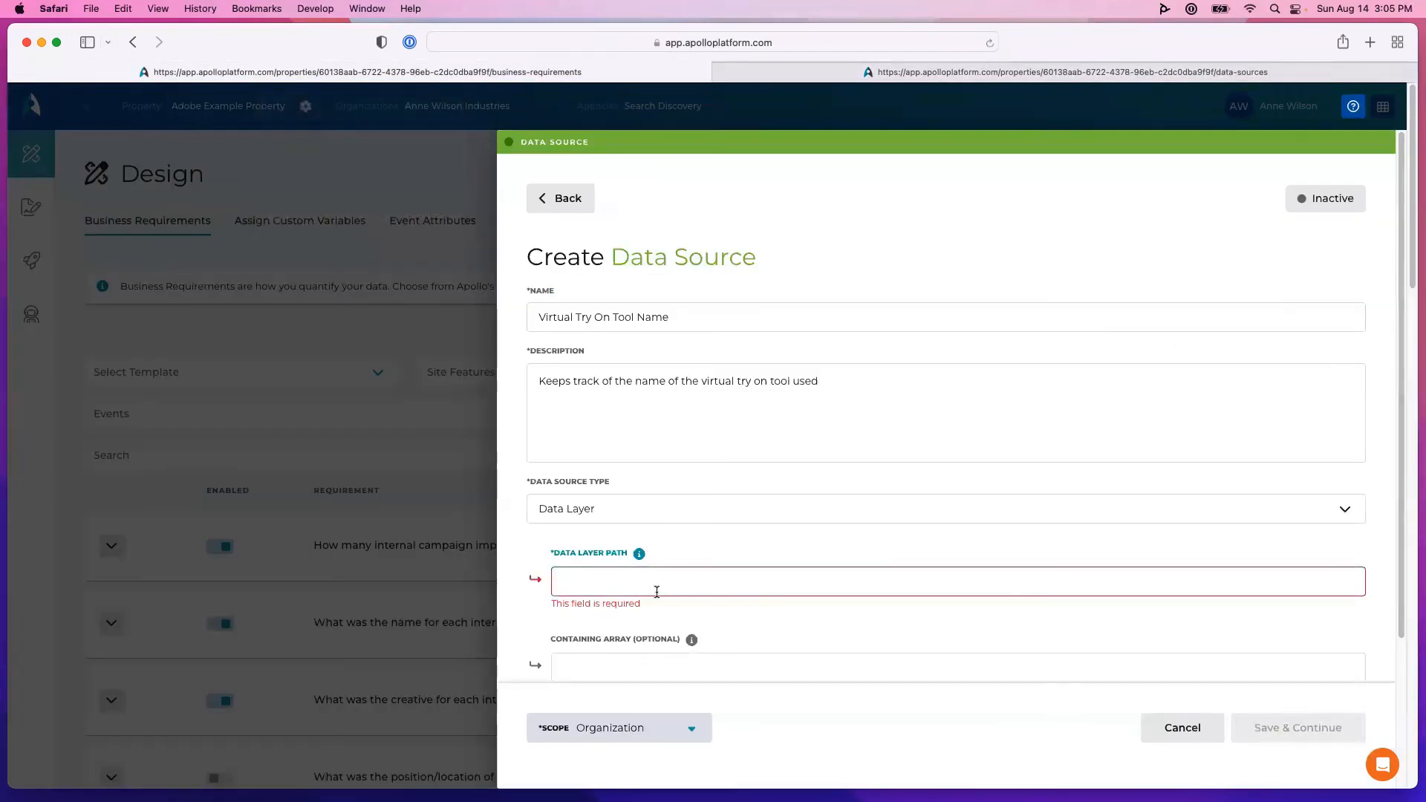
type("tool.")
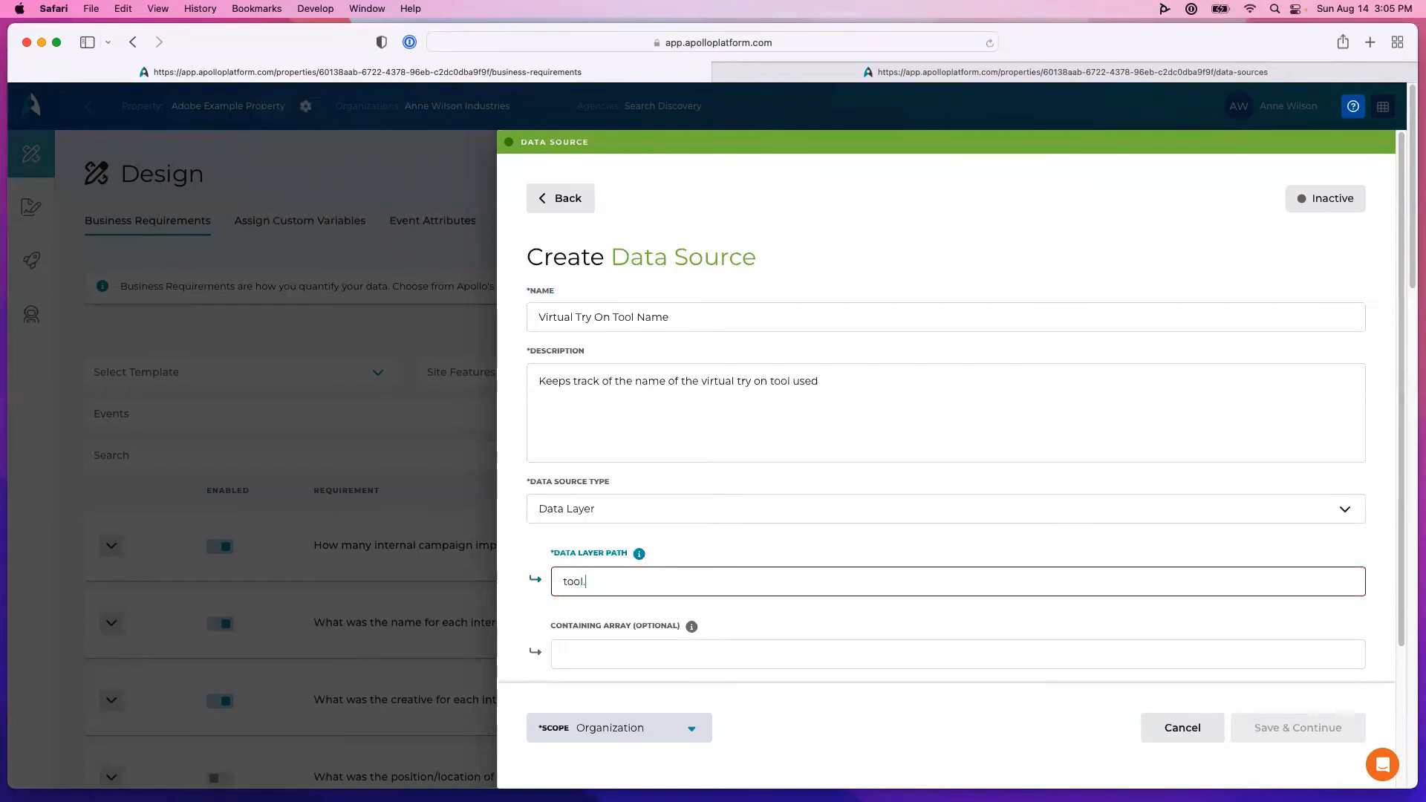
type("toolName")
left_click(827, 69)
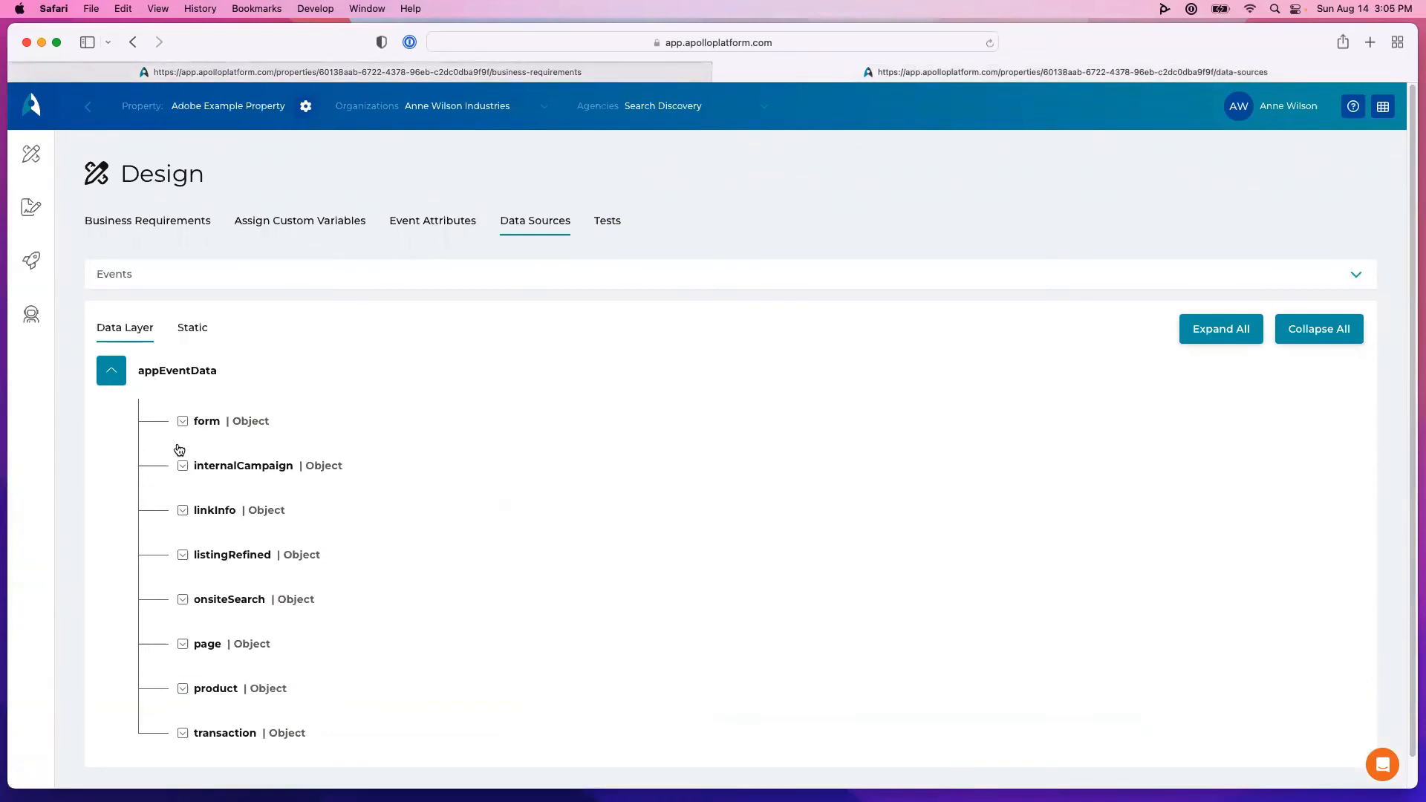
left_click(636, 77)
left_click(748, 618)
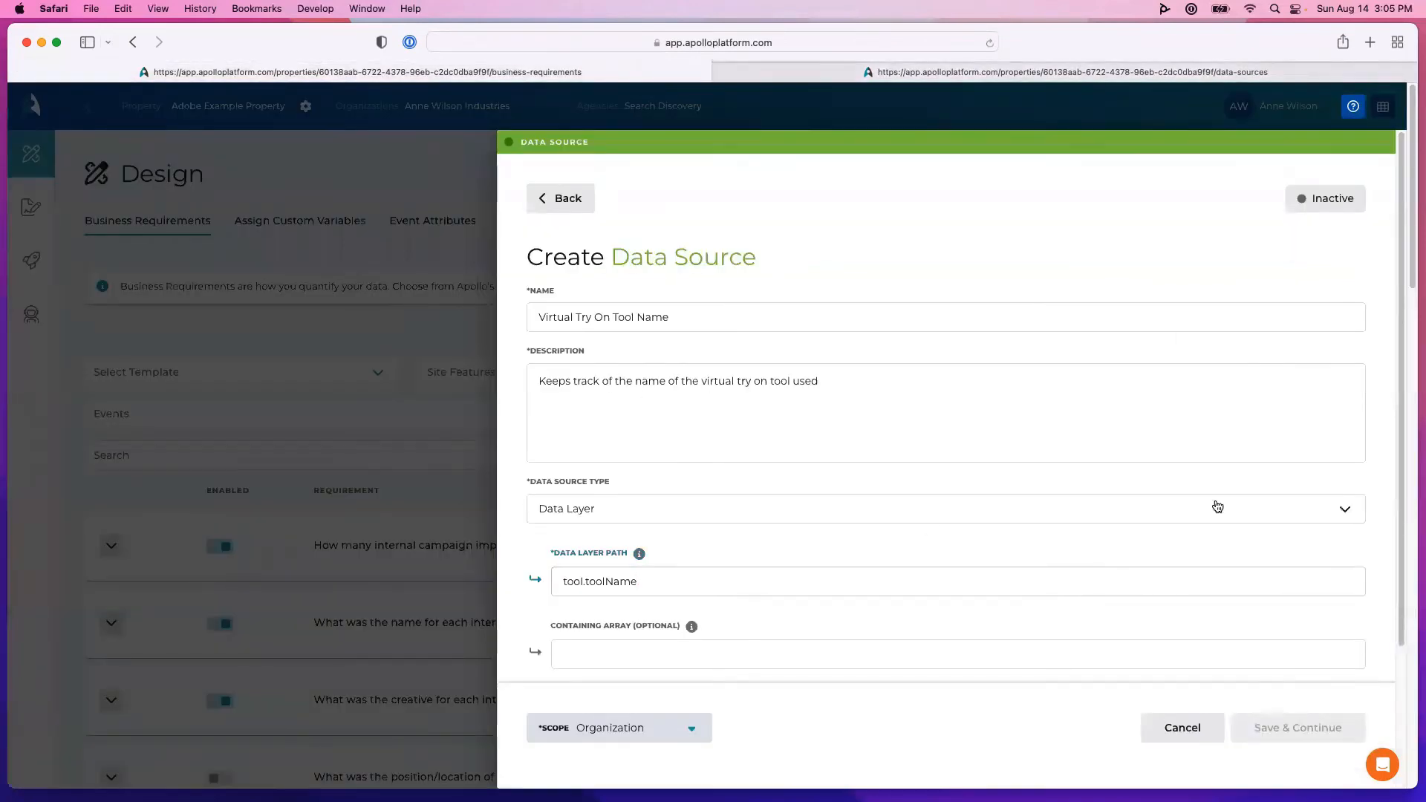
- Check the help for the data layer path and containing array, and set the data source value type to string
scroll(1396, 457, "down", 3)
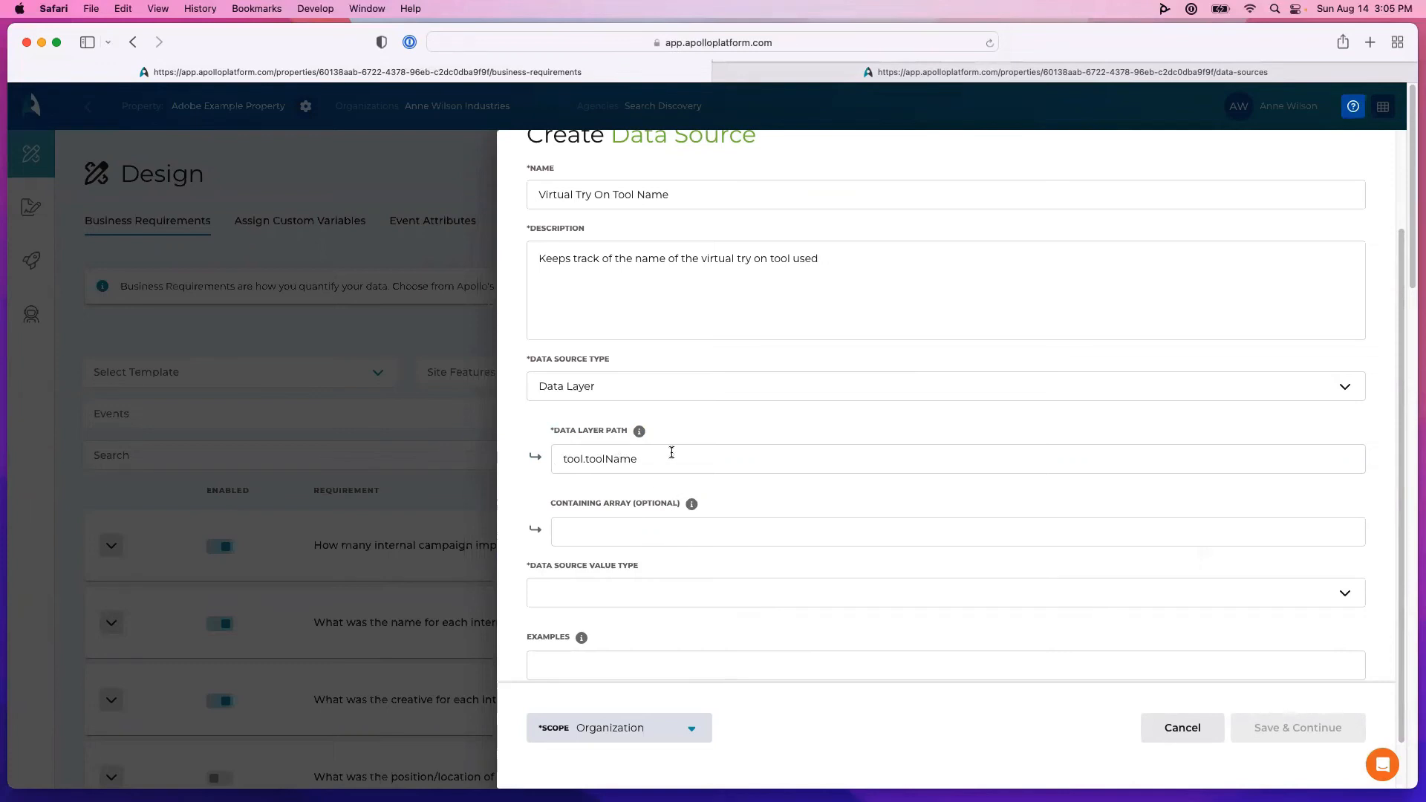
mouse_move(636, 431)
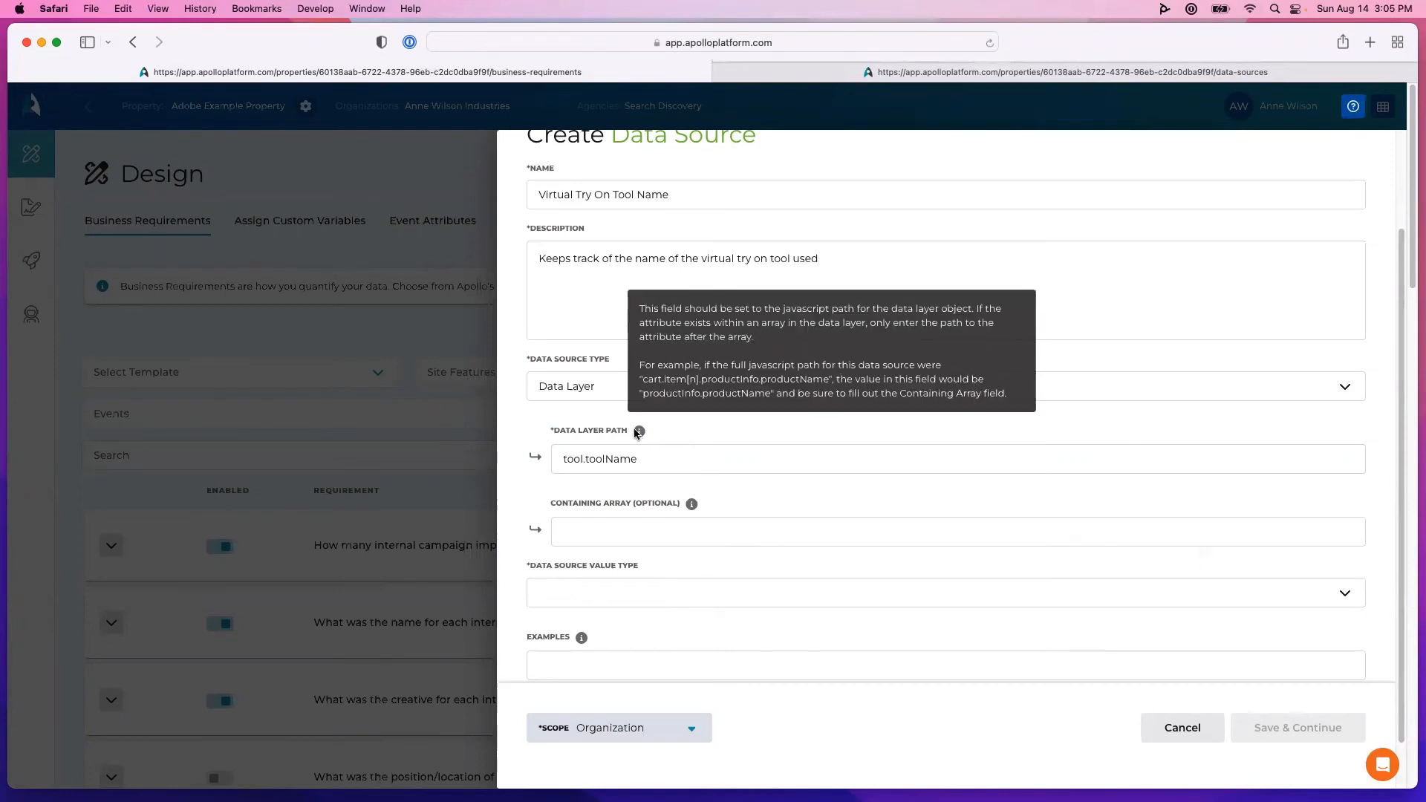
mouse_move(692, 505)
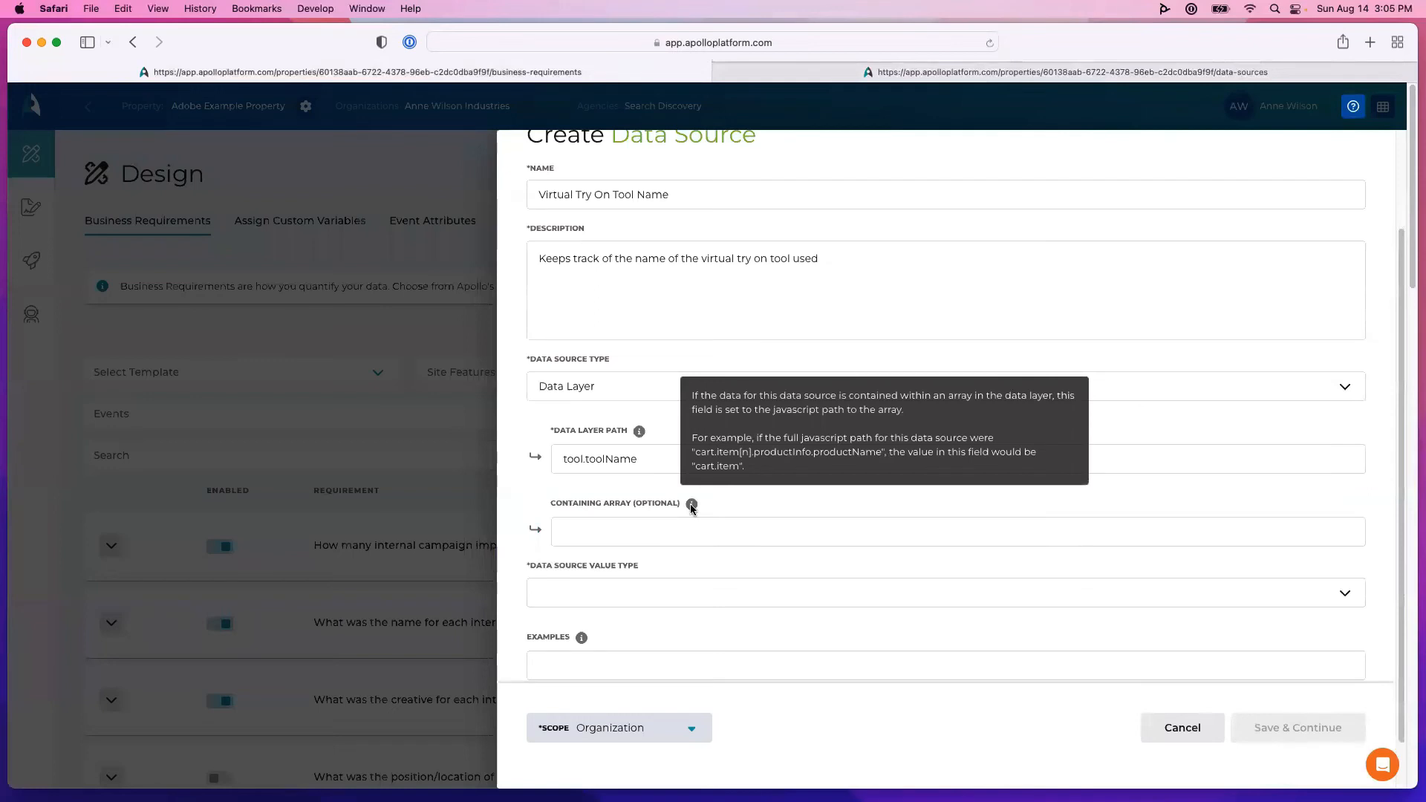
left_click(670, 593)
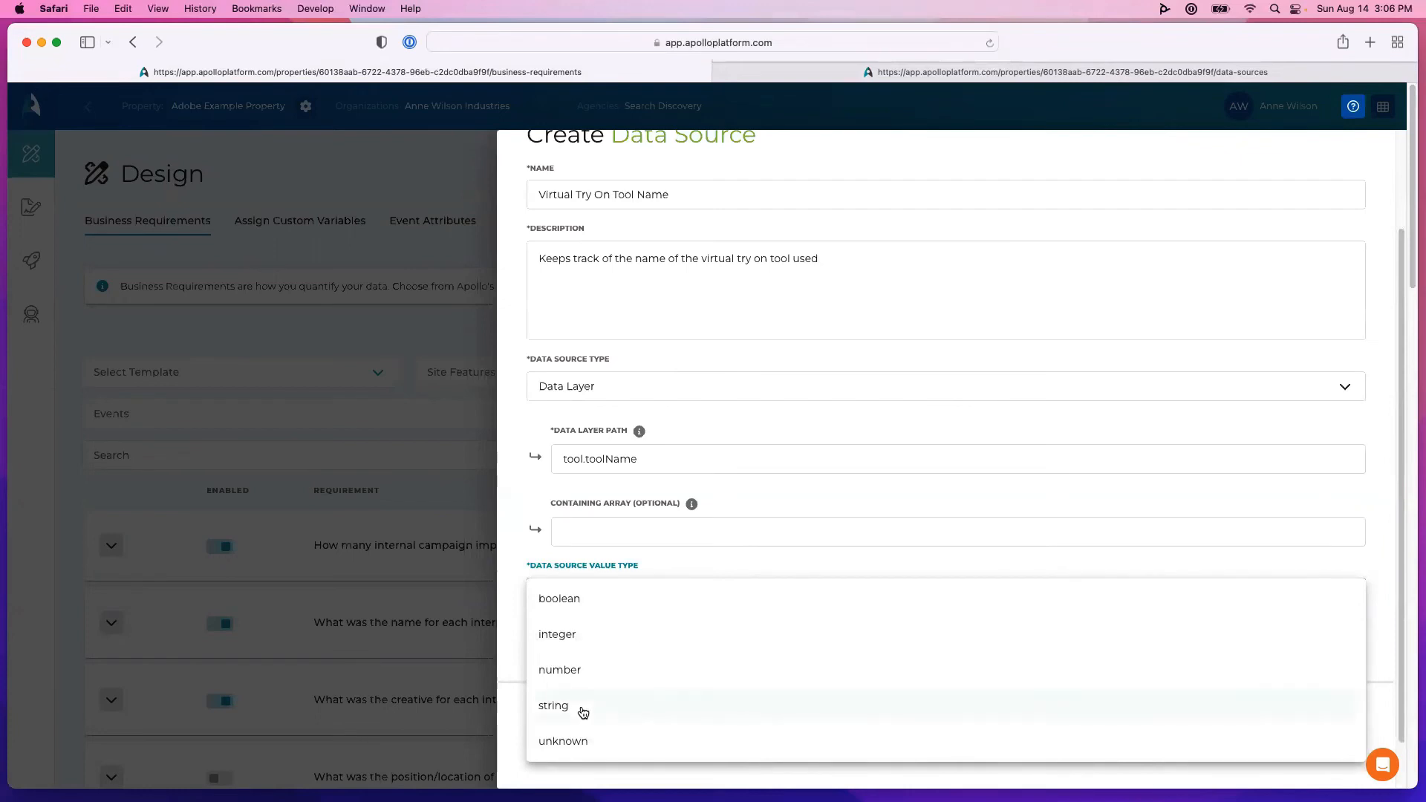
left_click(583, 713)
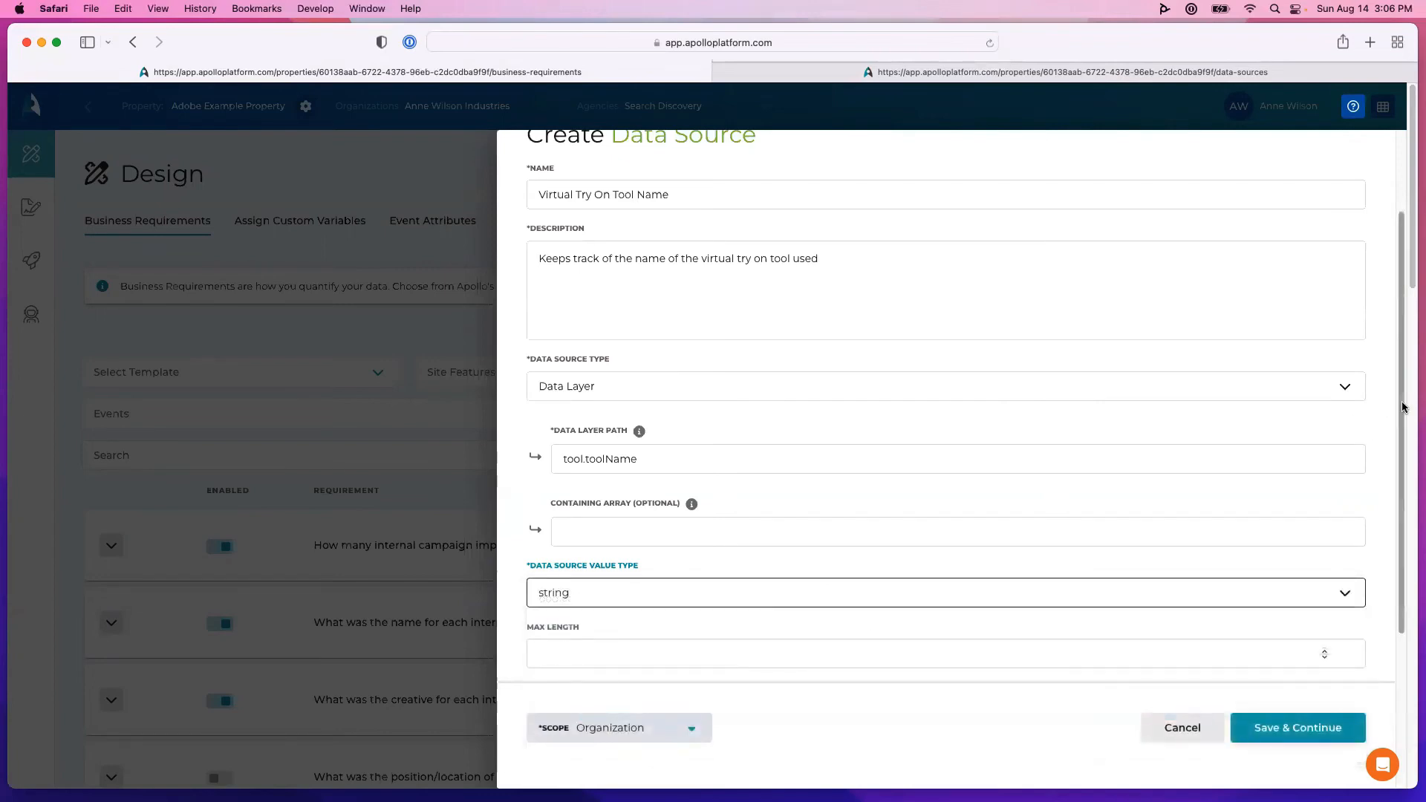
- Enter "Virtual model, AR try on" as the data source examples and save the data source to the name attribute
left_click_drag(1404, 407, 1395, 567)
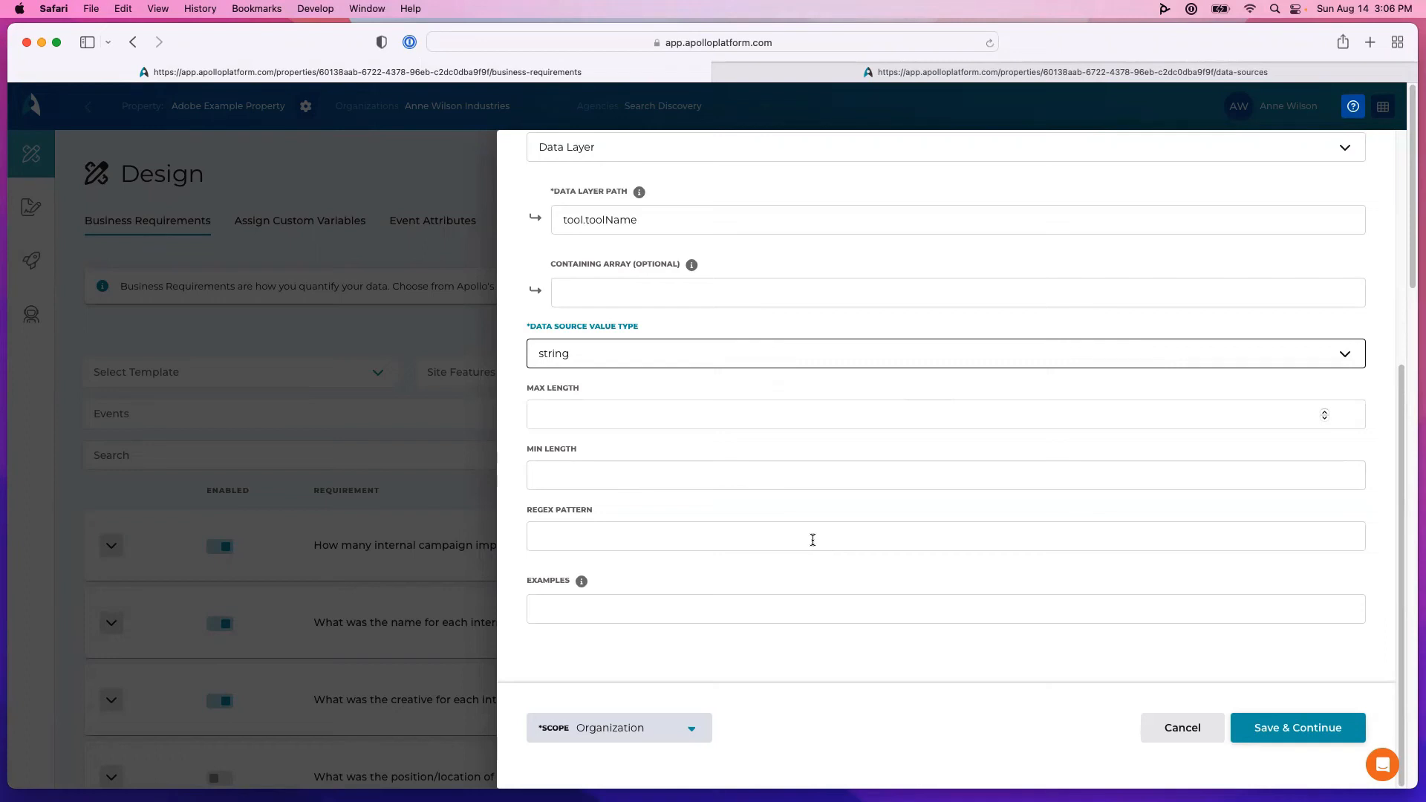
left_click(783, 608)
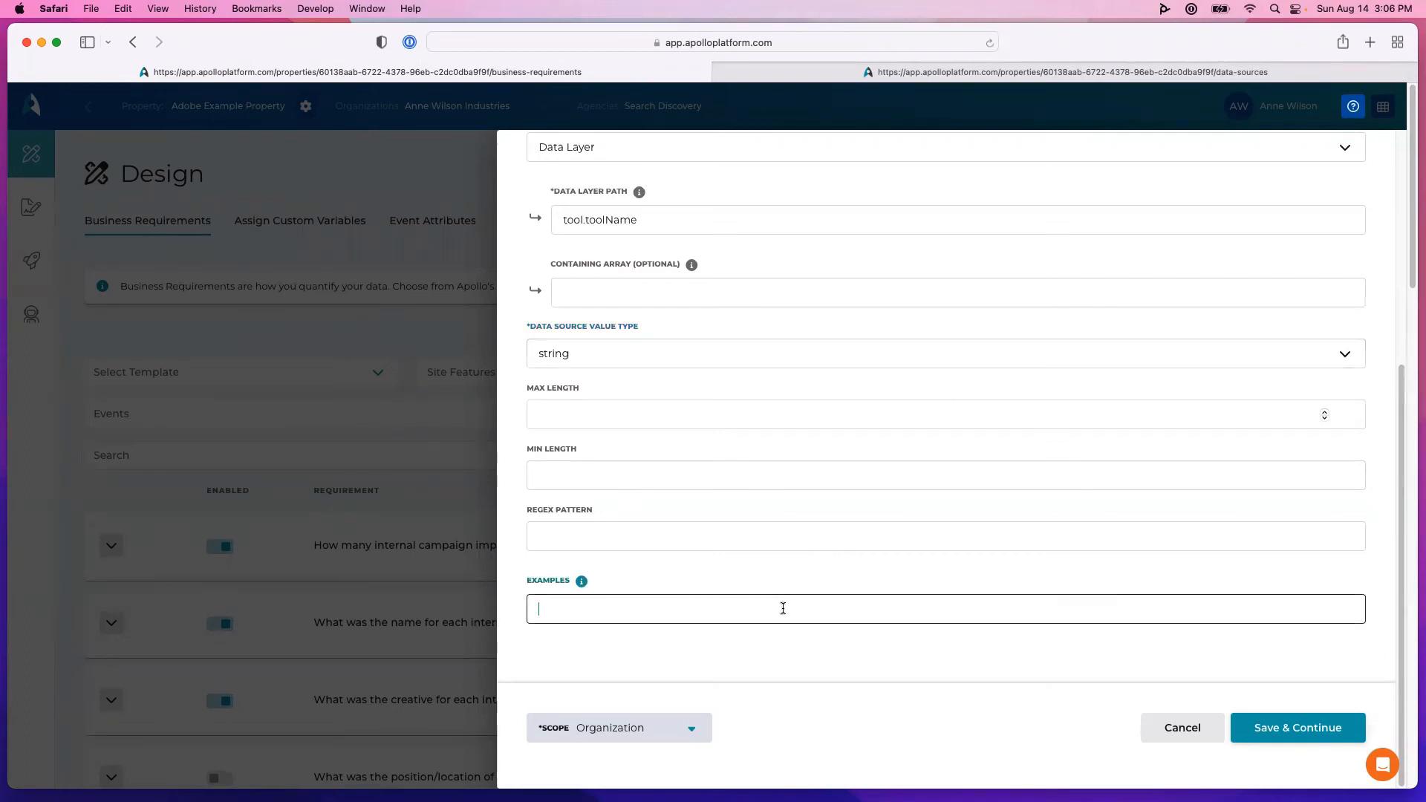
mouse_move(582, 582)
type("Virtual model, AR try on")
left_click(1295, 731)
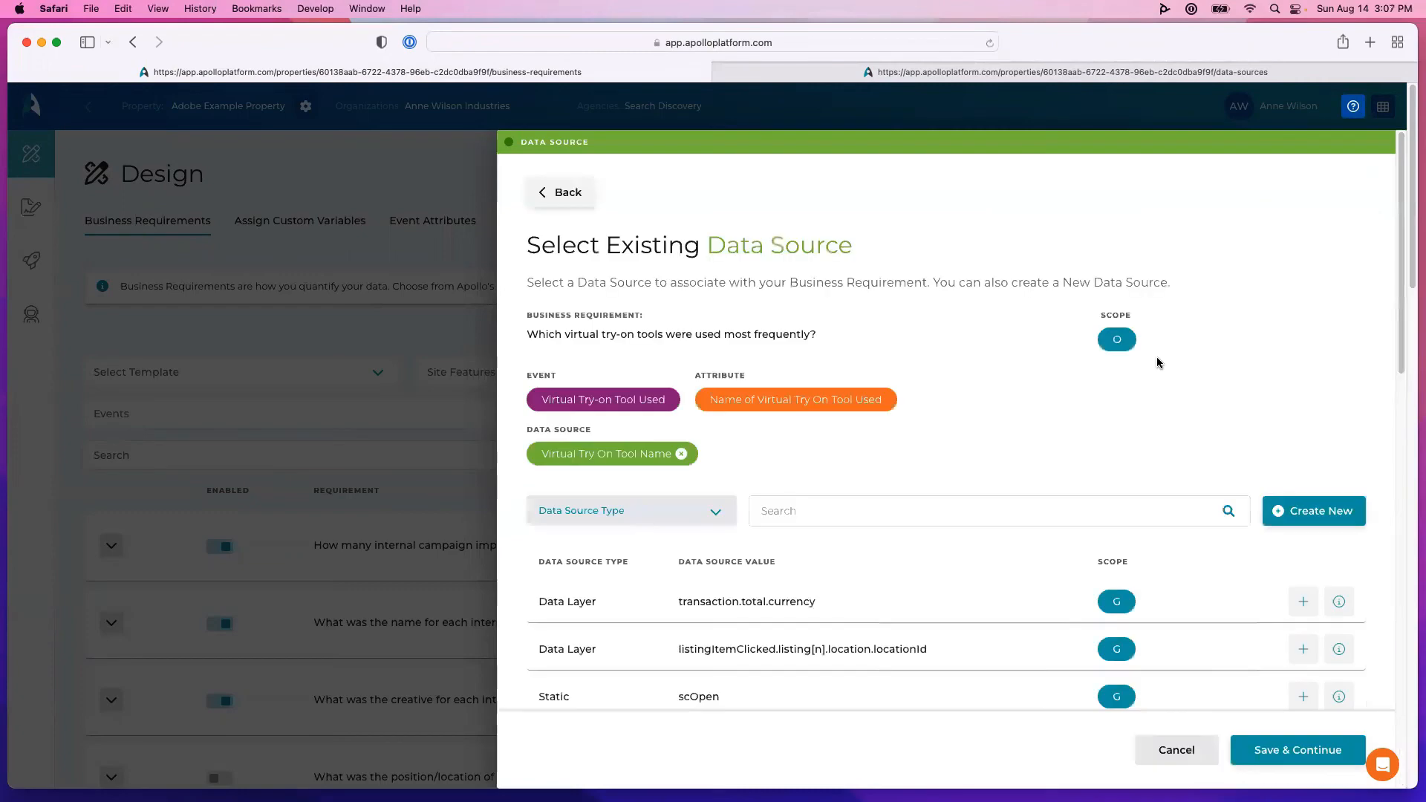
left_click(1311, 745)
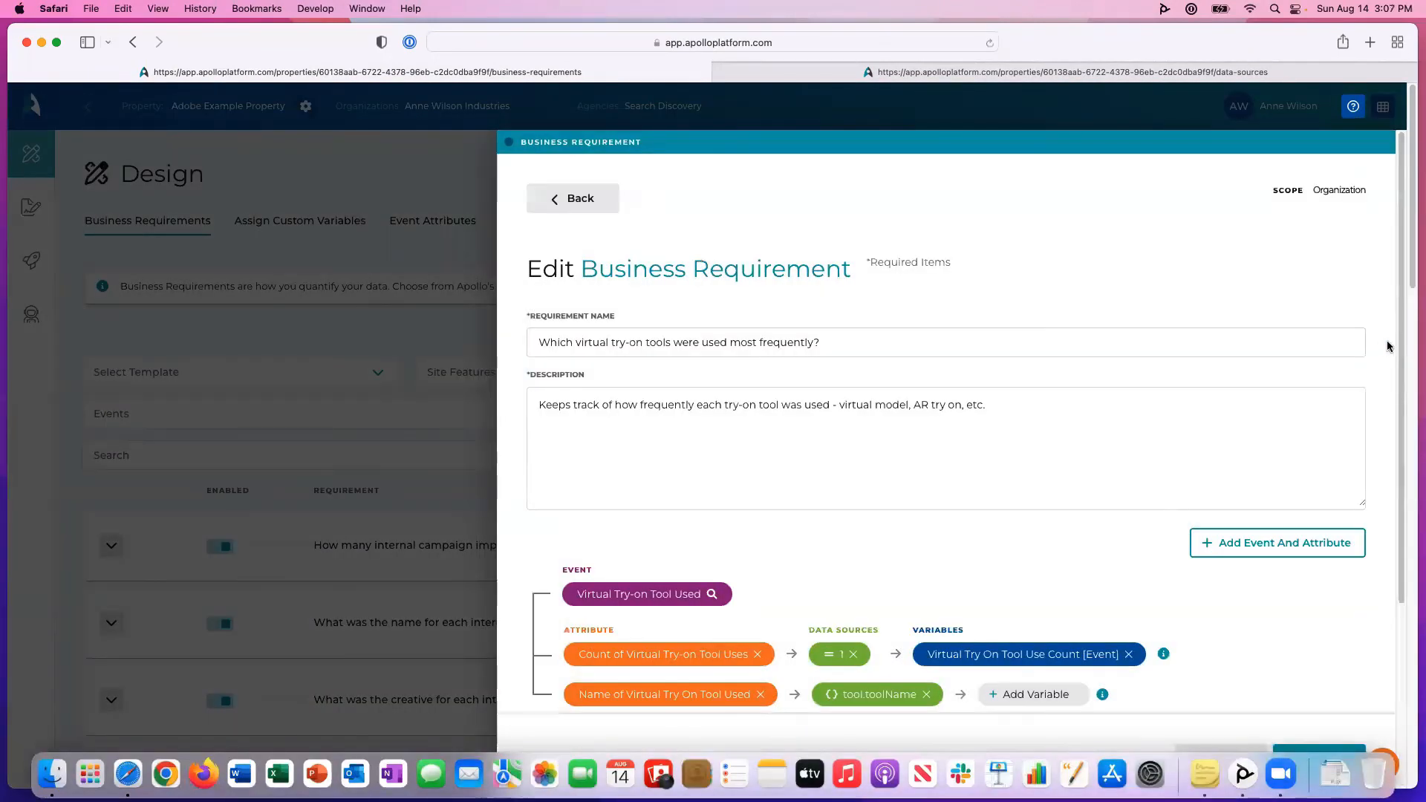
- Start creating a new variable for the "Name of Virtual Try On Tool Used" attribute and name it "Virtual Try-On Tool Name"
left_click_drag(1399, 332, 1394, 478)
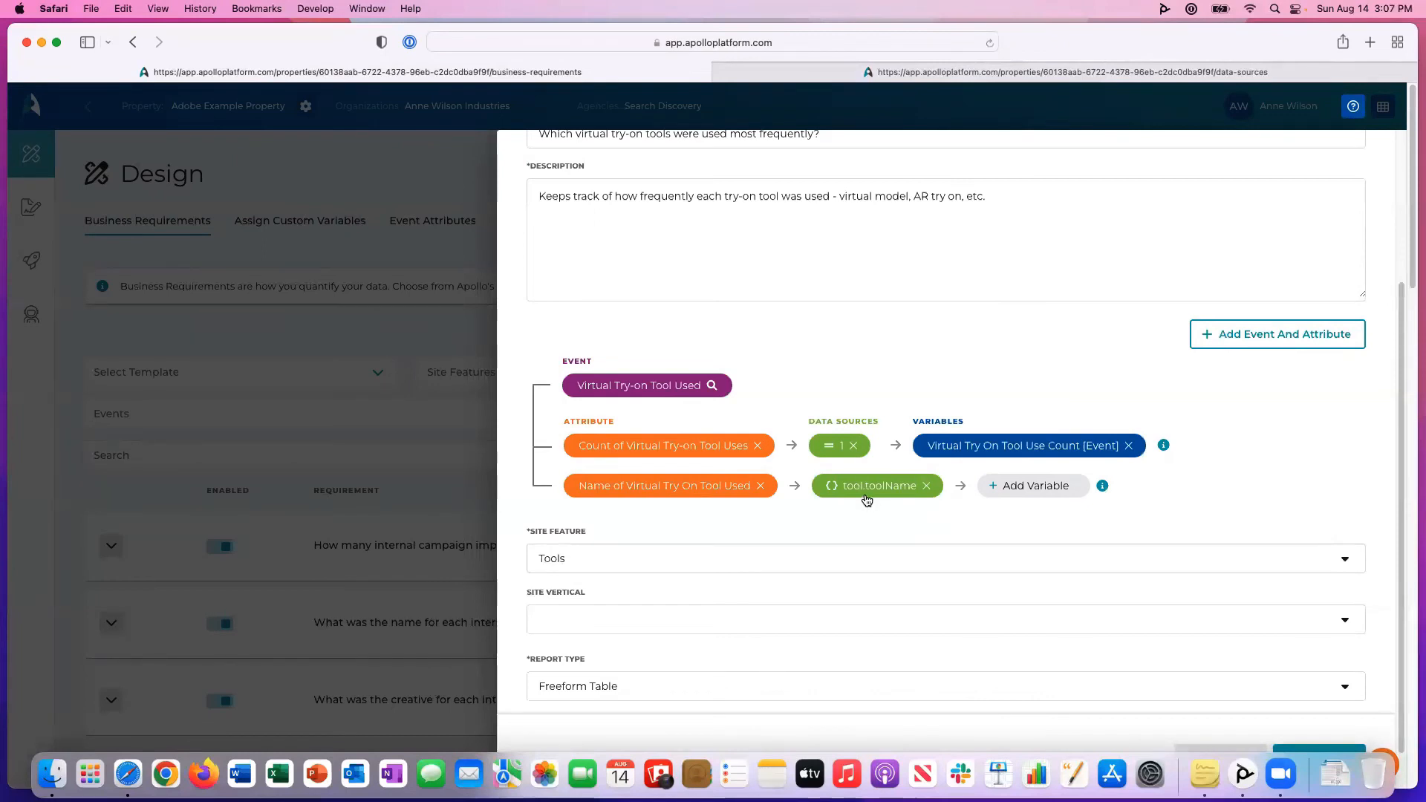
left_click(1064, 487)
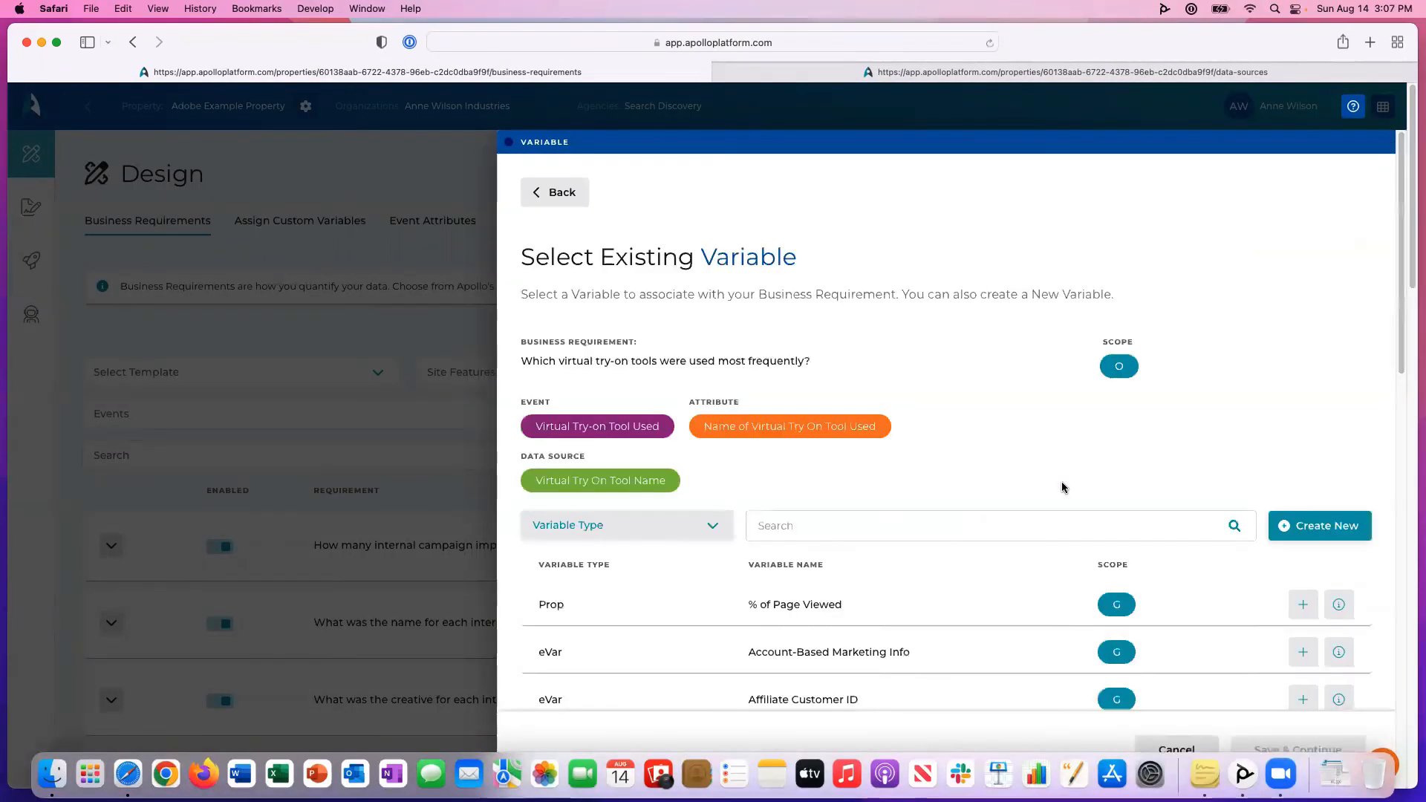
left_click(1316, 526)
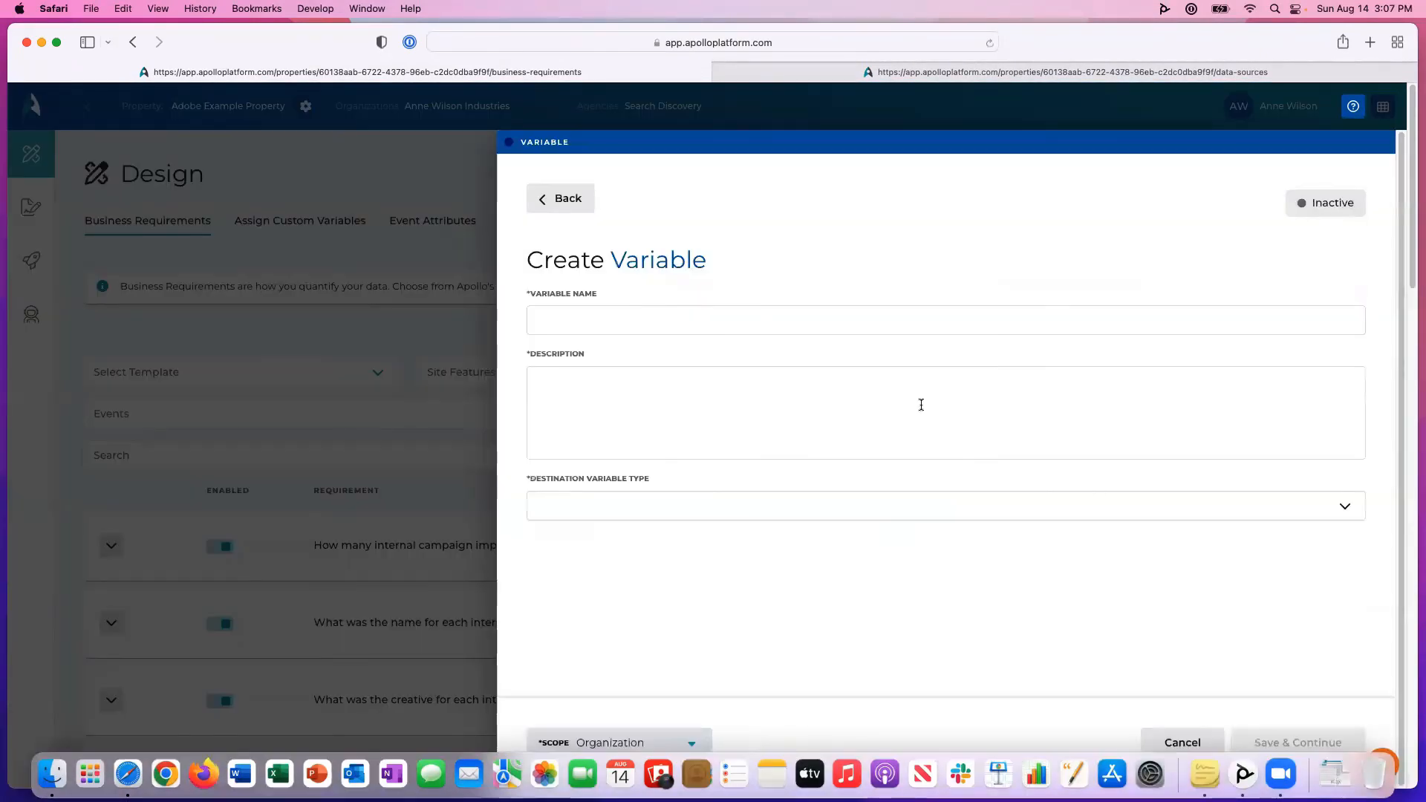
left_click(841, 321)
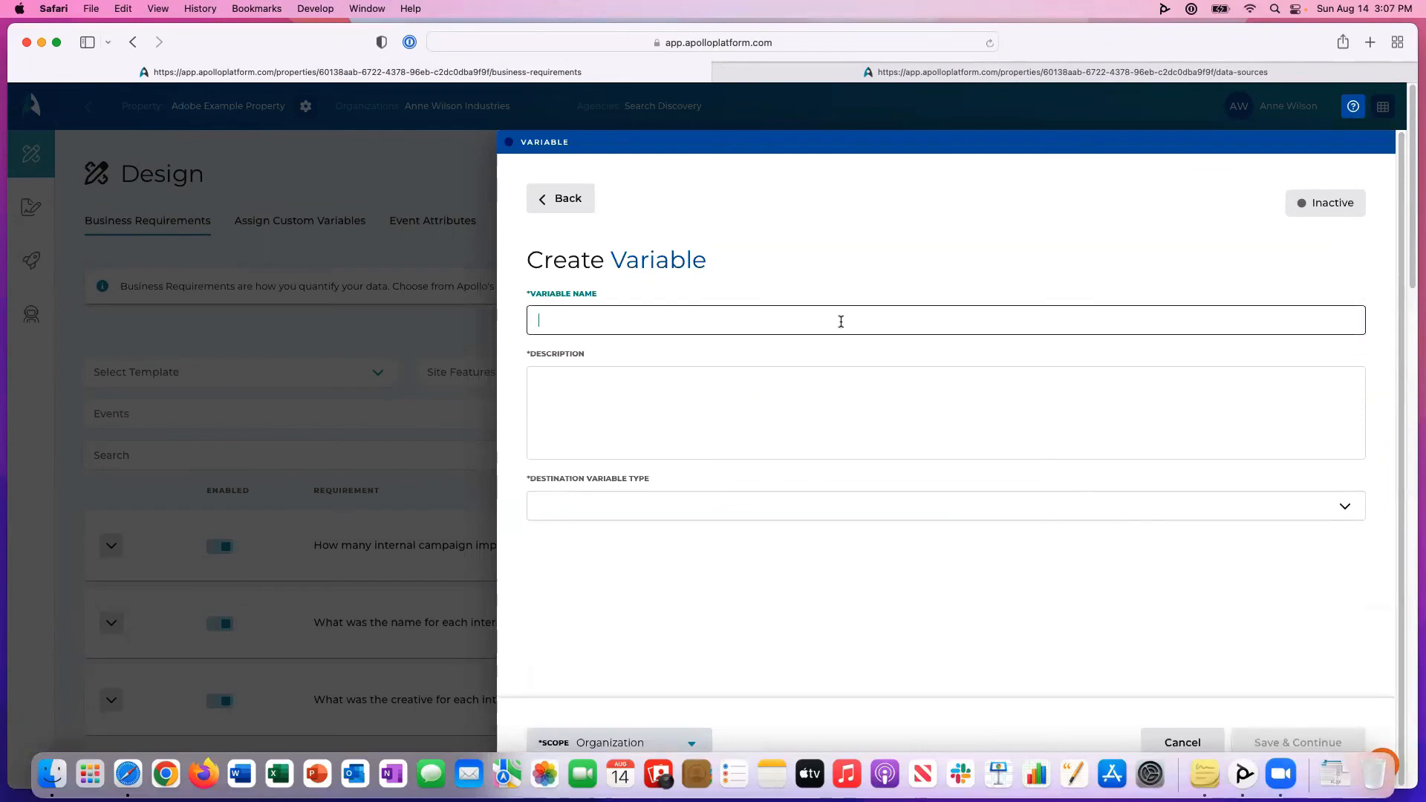
type("Virtual Try-On Tool Name")
- Describe the variable as "Captures the value of the name of the virtual try-on tool used" and set its destination variable type to eVar
left_click(769, 418)
type("Captures the val")
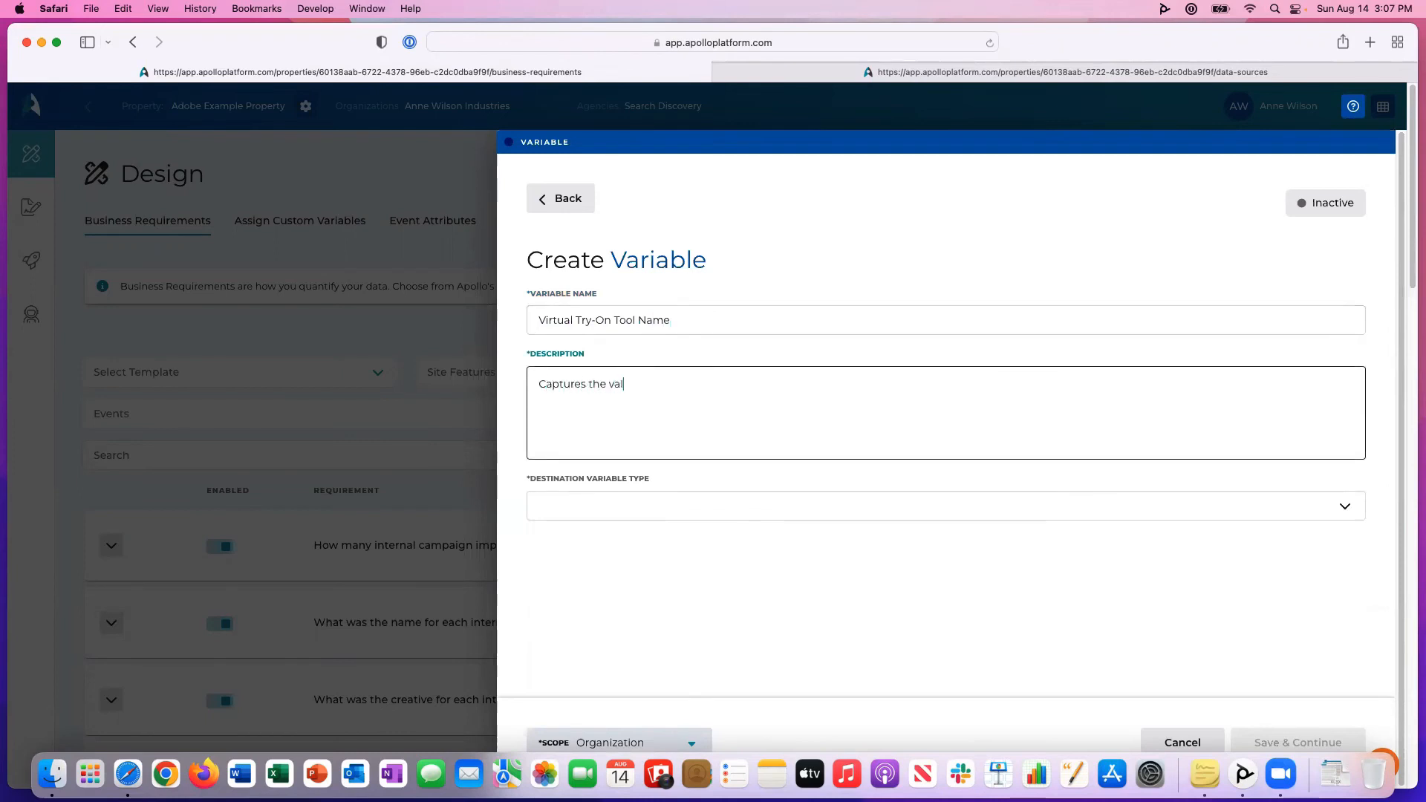
type("ue of the name of the virtual try-on tool used")
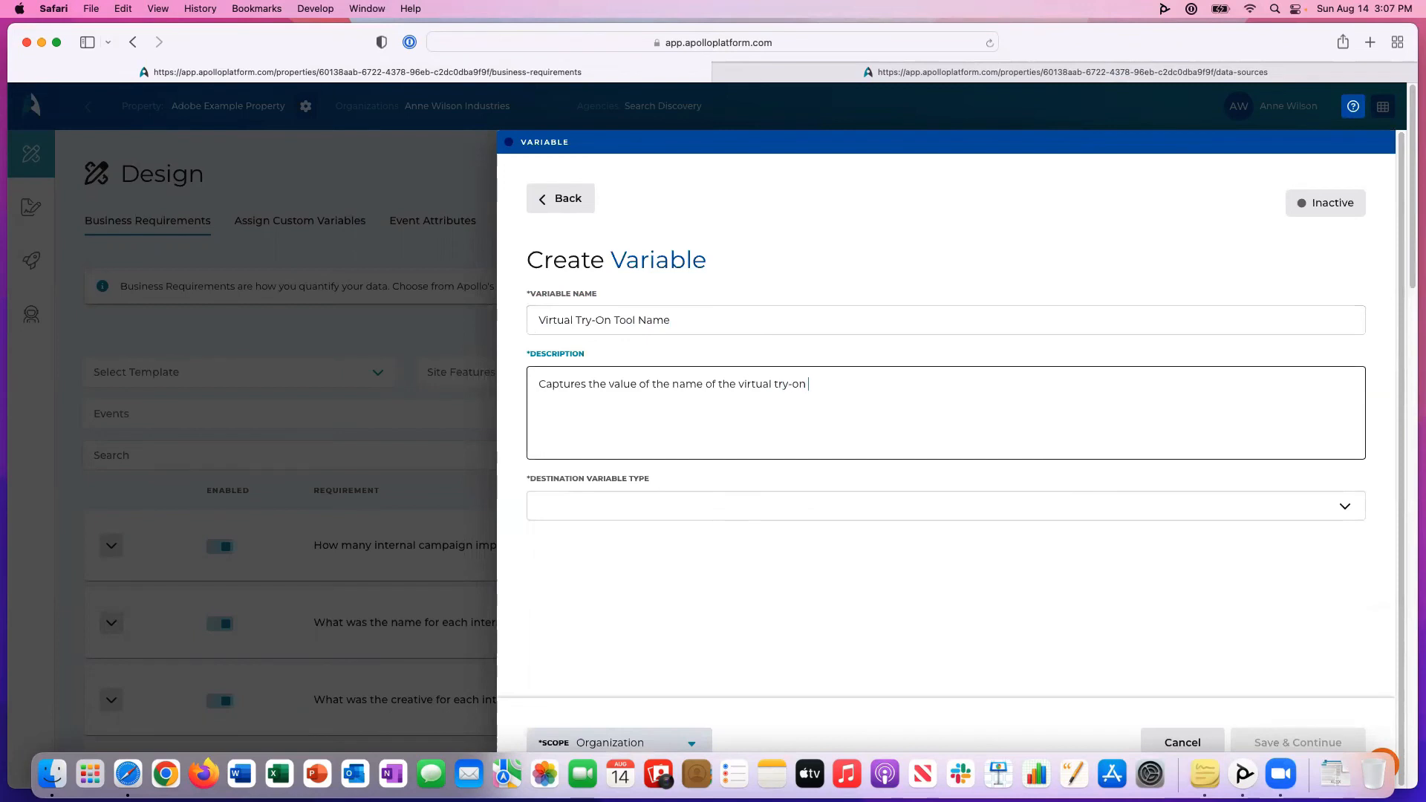
left_click(789, 522)
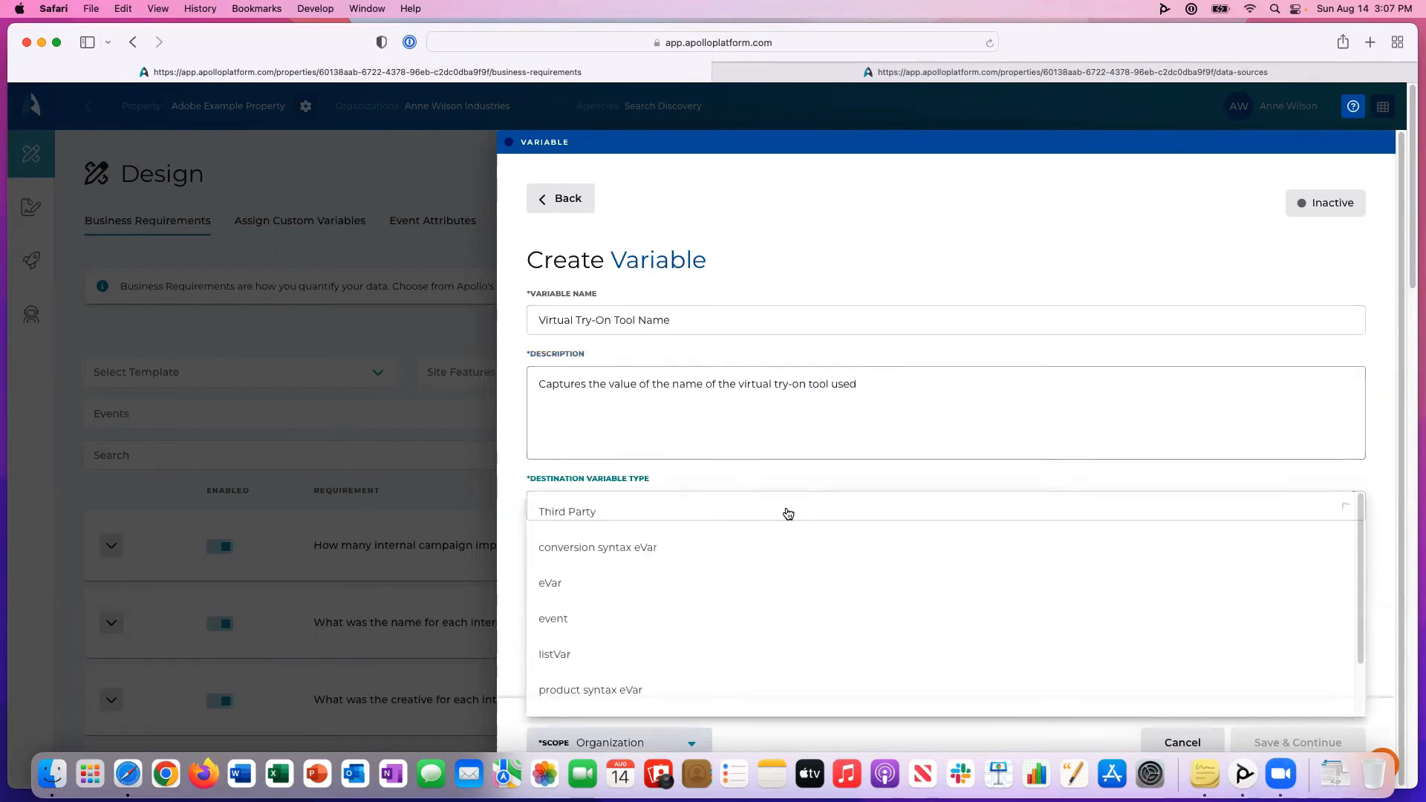
left_click(696, 583)
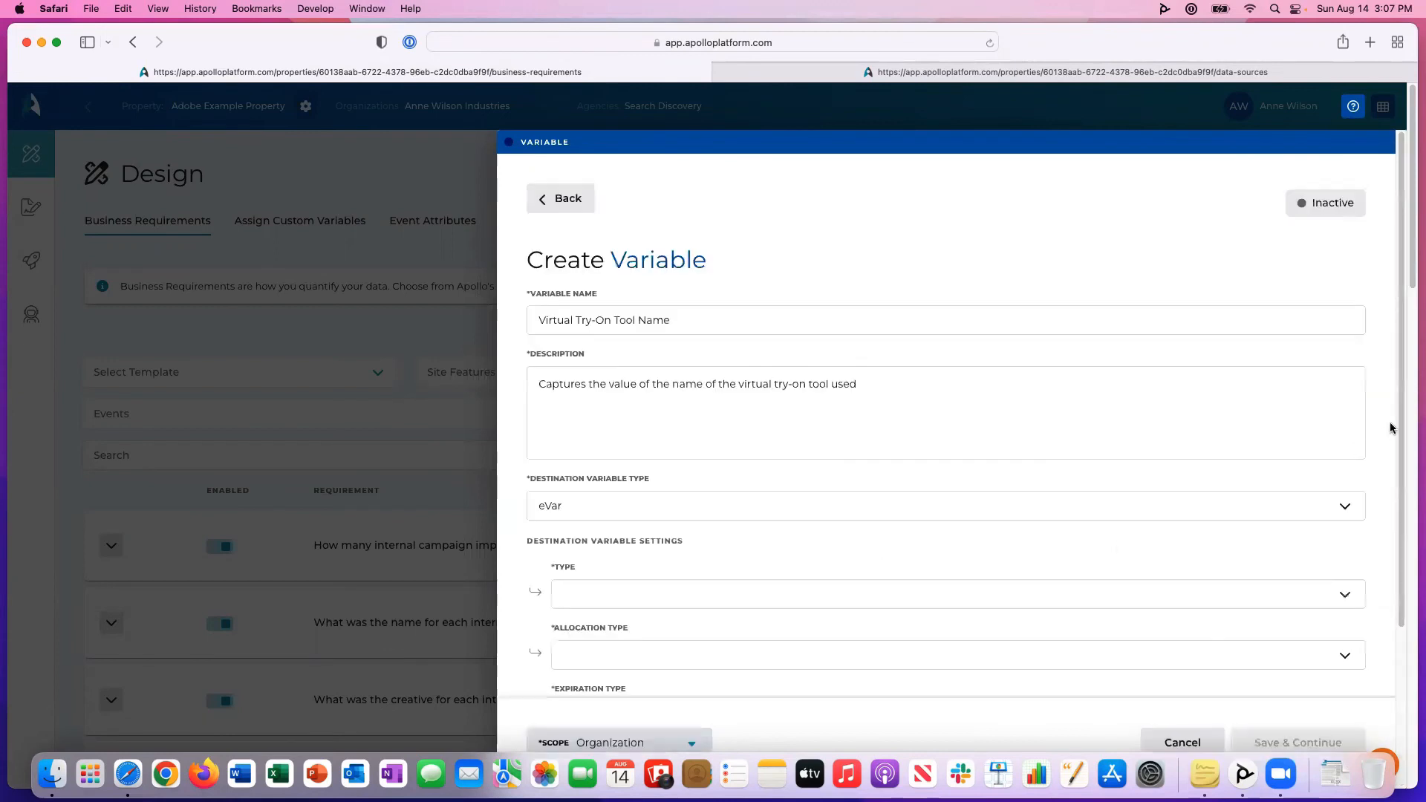
- Set the eVar's type to Text String, allocation type to Most Recent Last and expiration type to Visit
scroll(1390, 461, "down", 4)
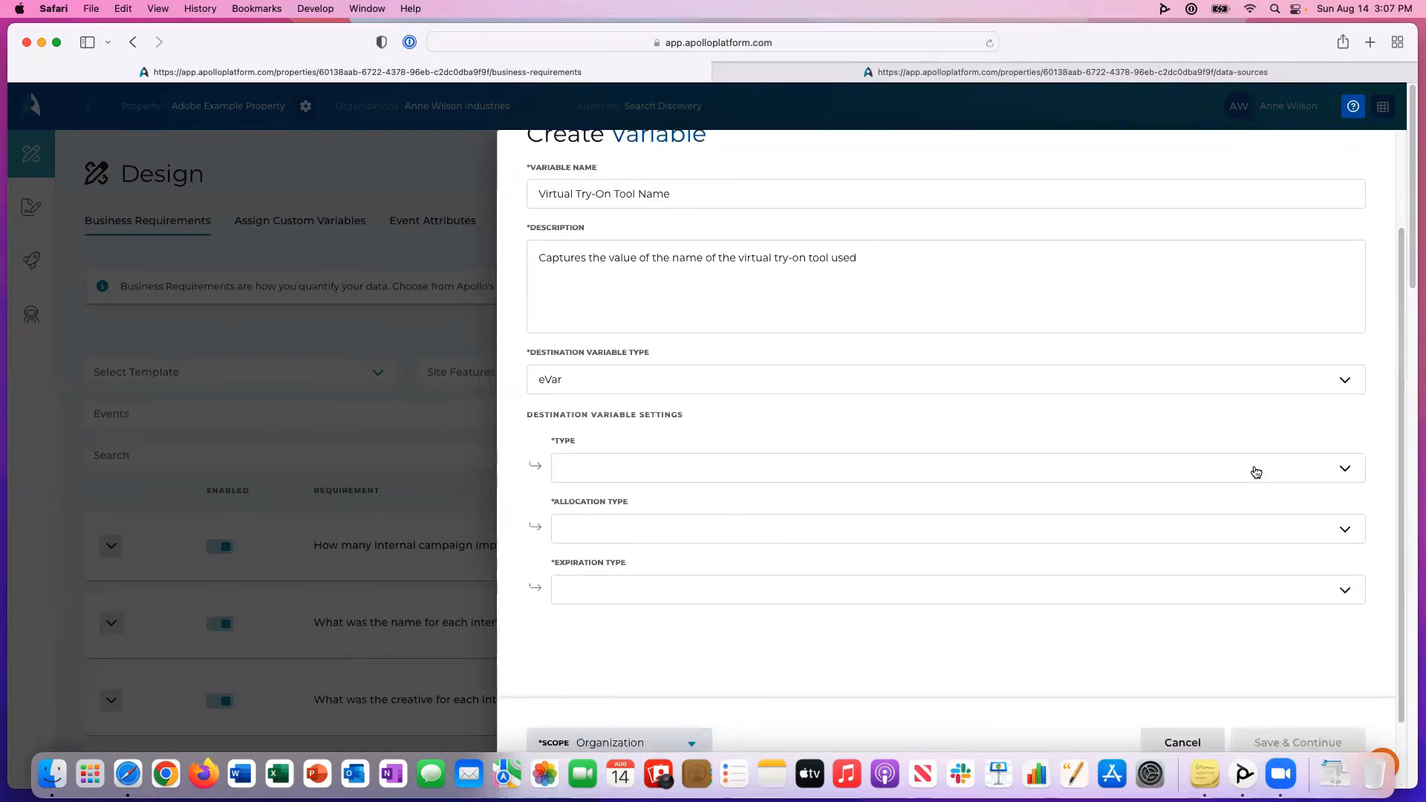
left_click(1255, 472)
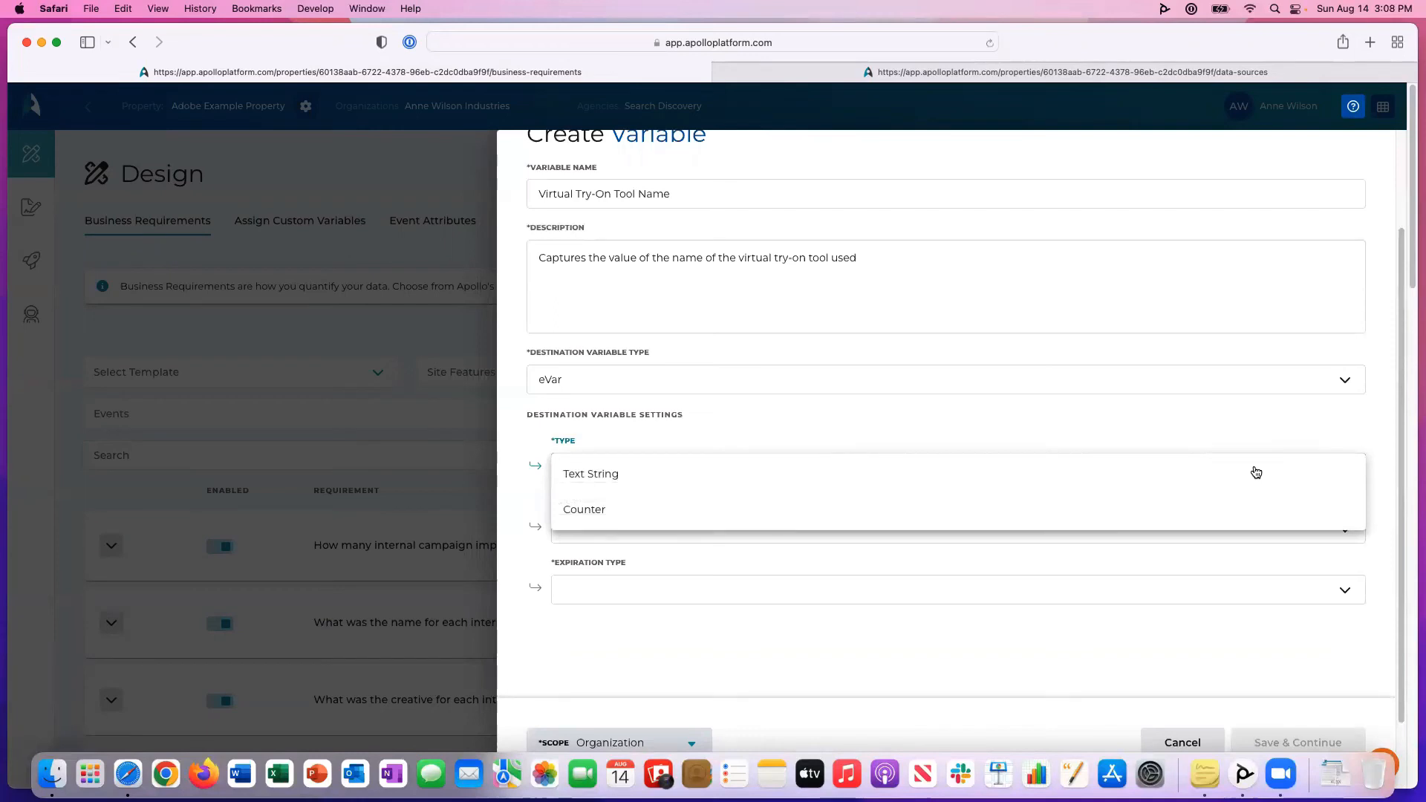
left_click(1126, 477)
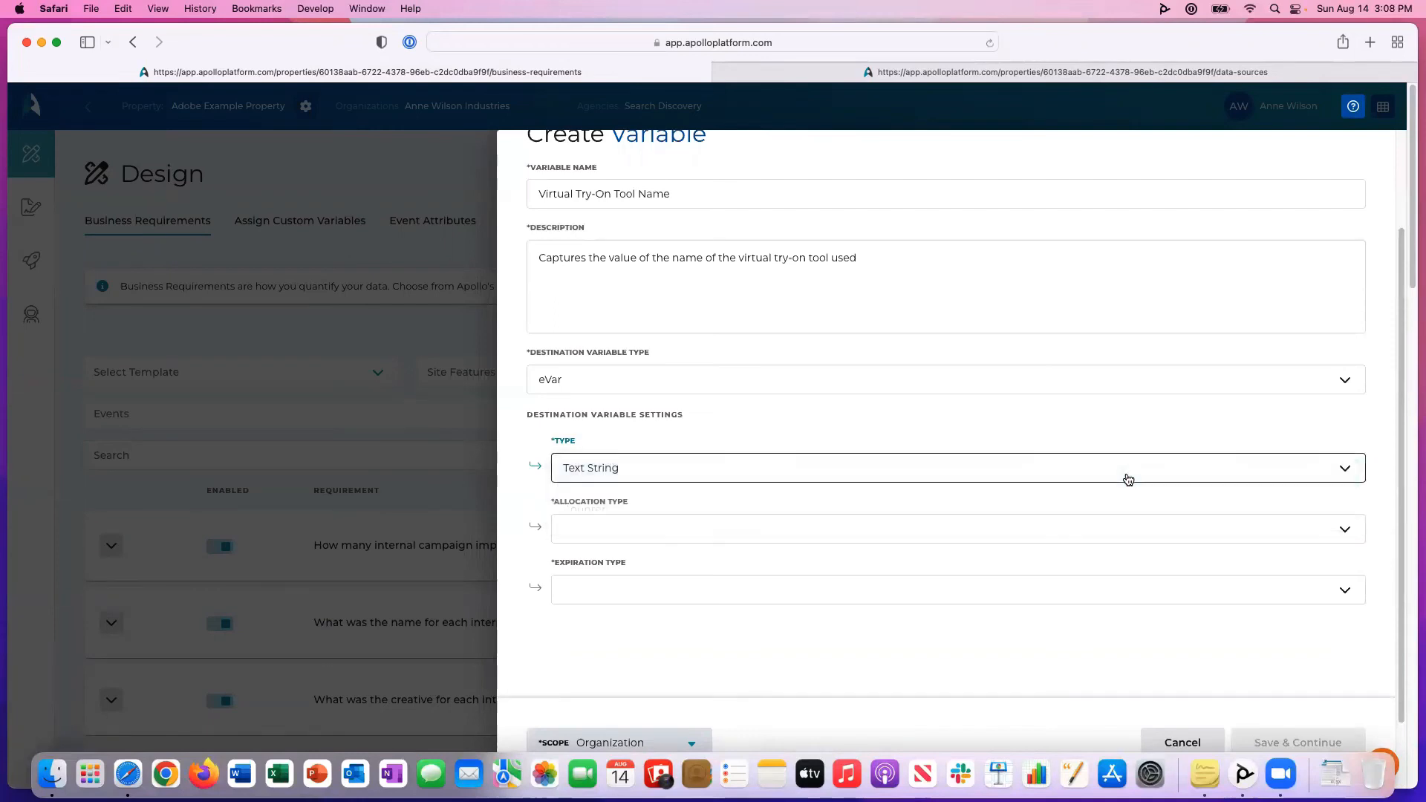
left_click(1068, 537)
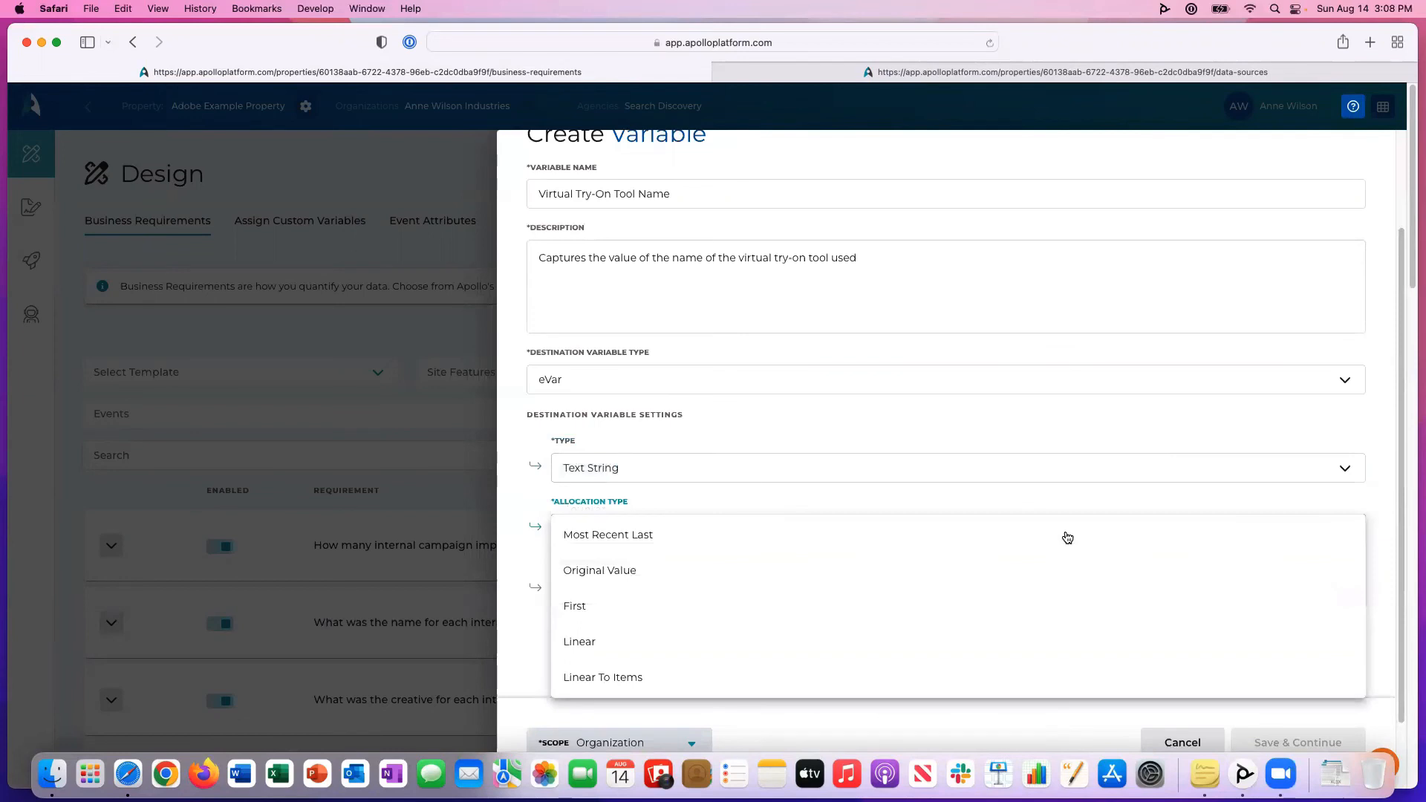
left_click(1003, 540)
left_click(960, 591)
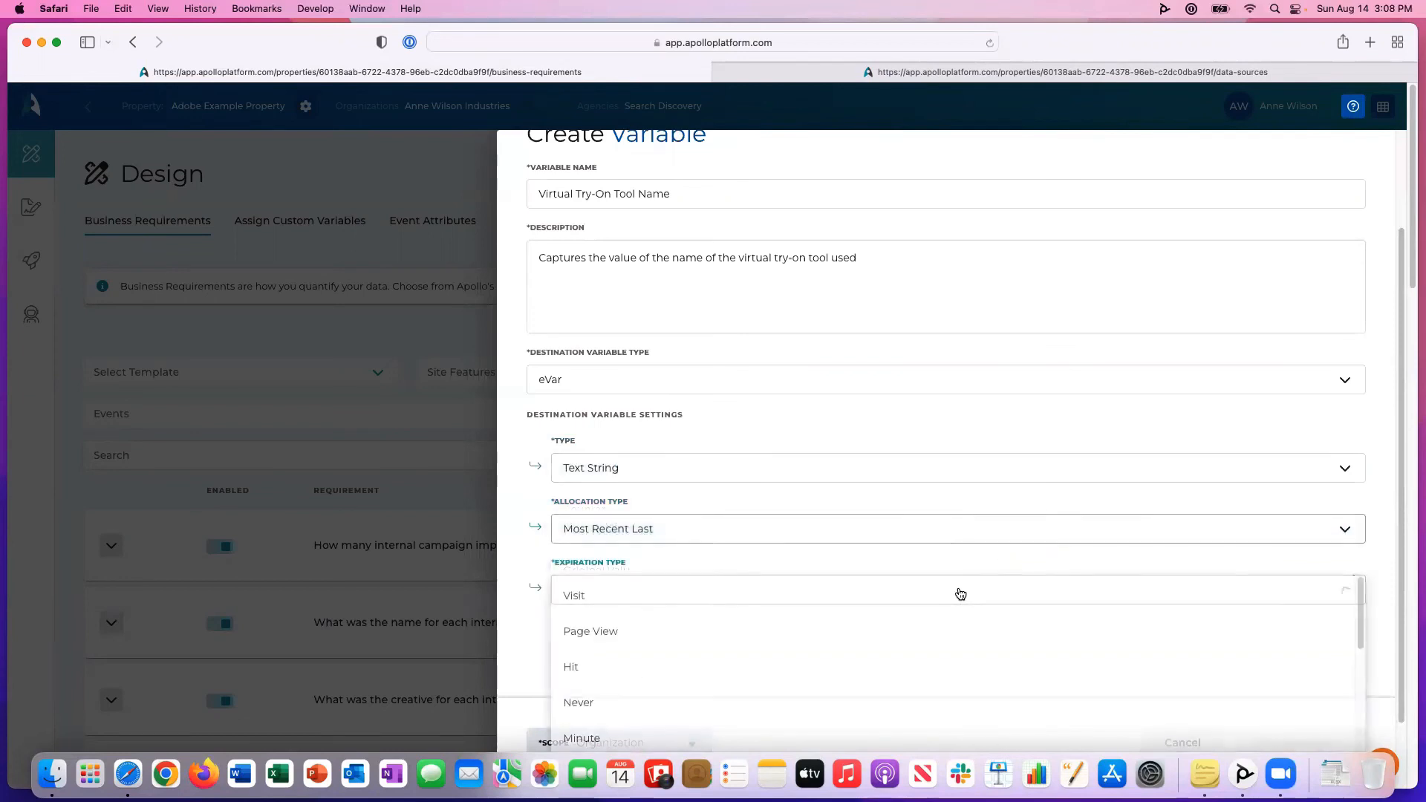
left_click(960, 594)
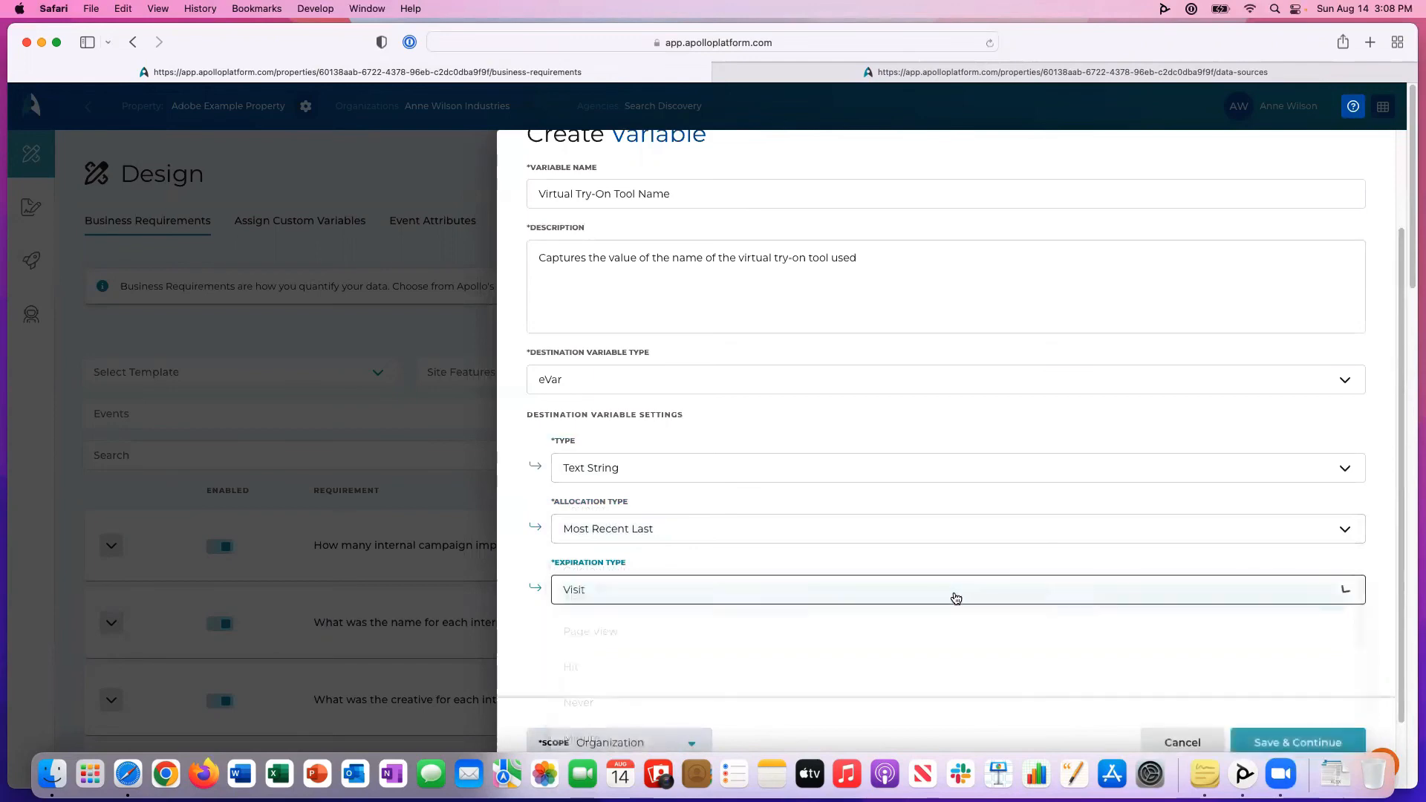
- Save the new eVar to the name attribute and save the business requirement
left_click(1292, 743)
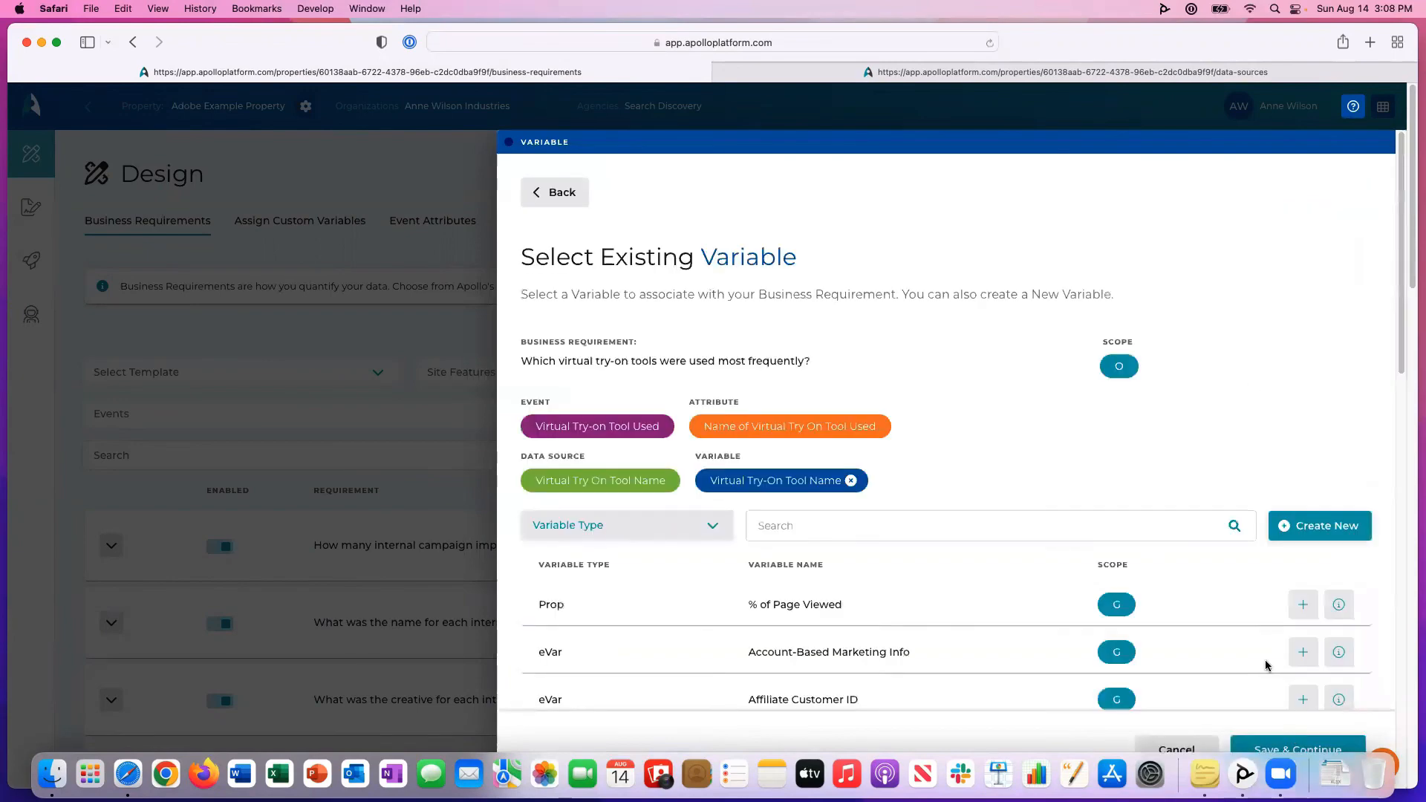
left_click_drag(1394, 309, 1393, 722)
left_click(1311, 742)
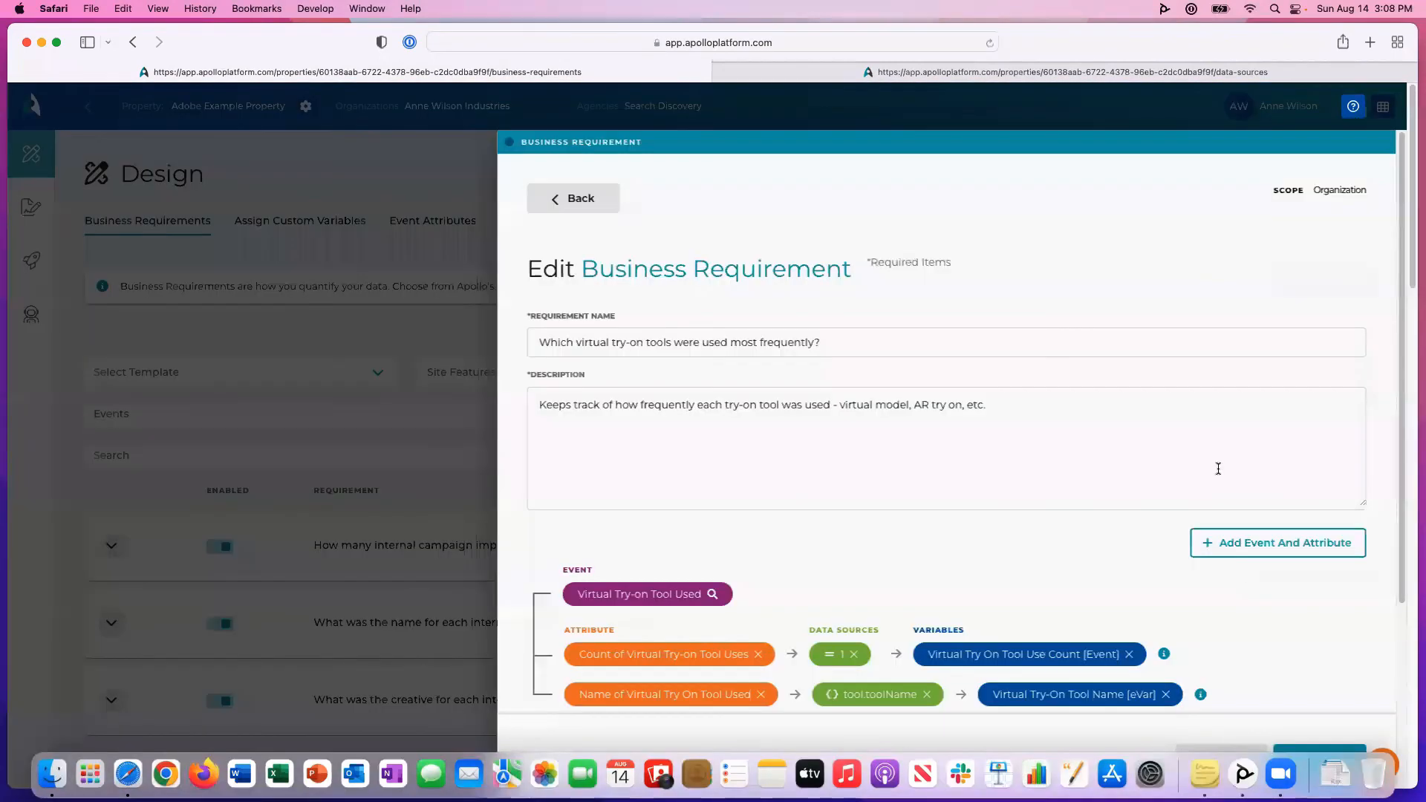
scroll(1391, 354, "down", 2)
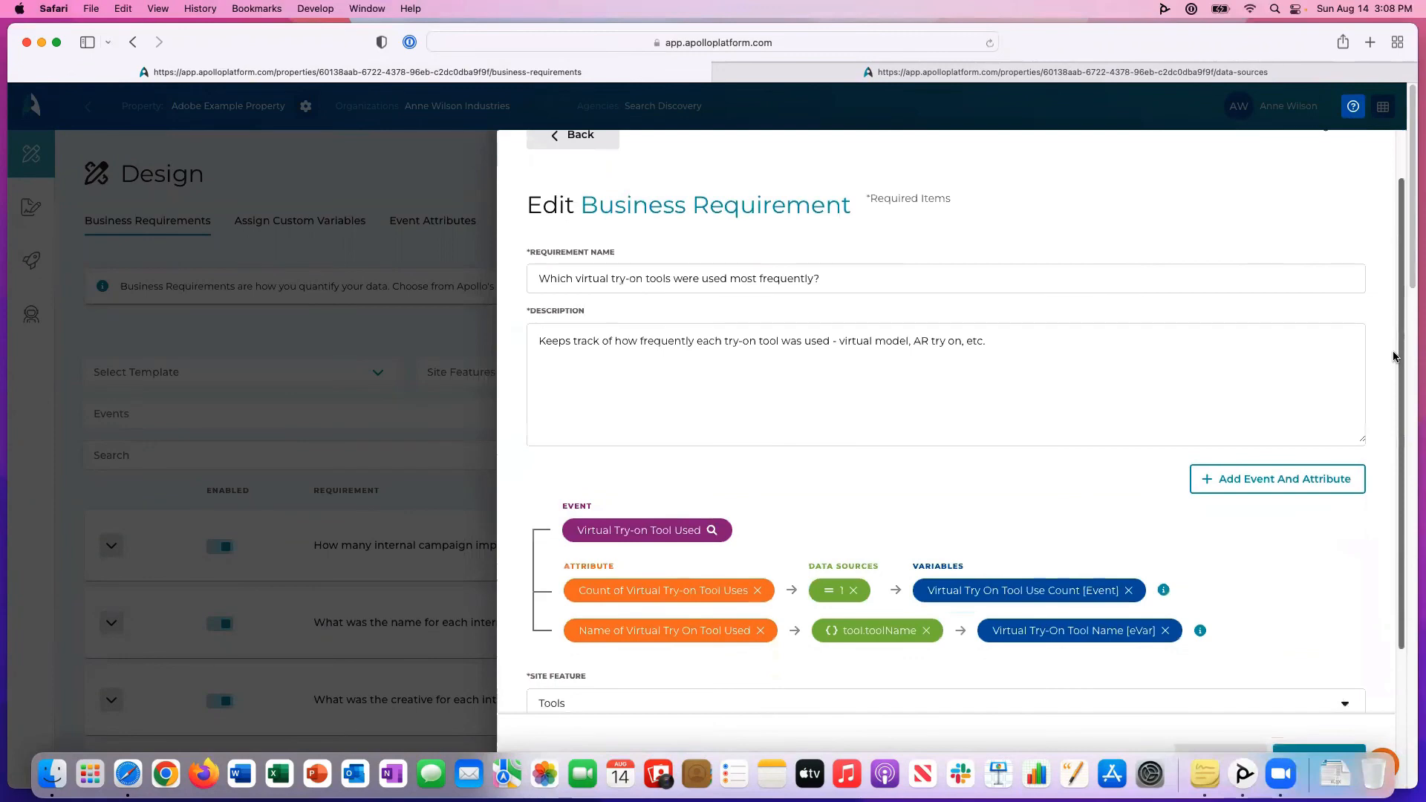
left_click_drag(1394, 356, 1390, 448)
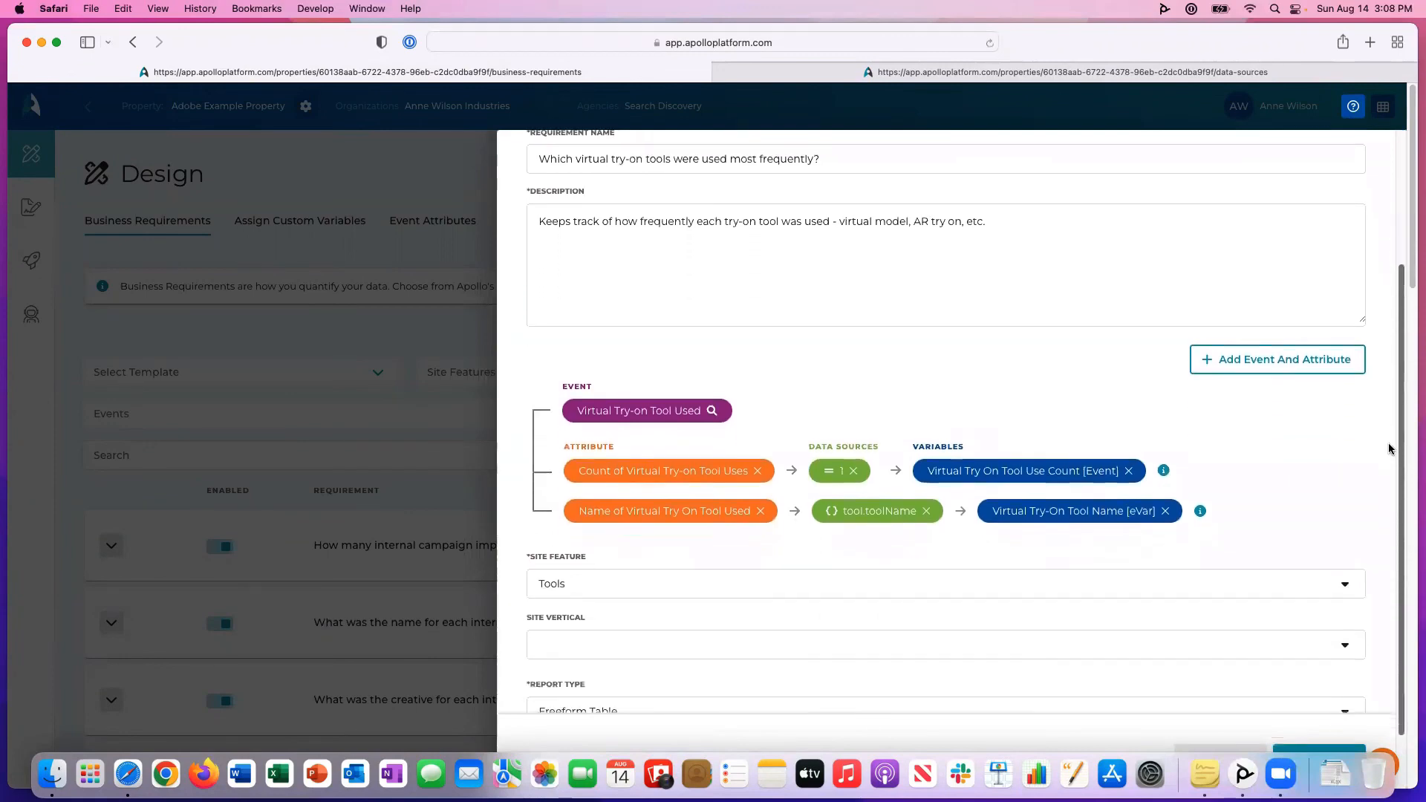
scroll(1390, 448, "down", 2)
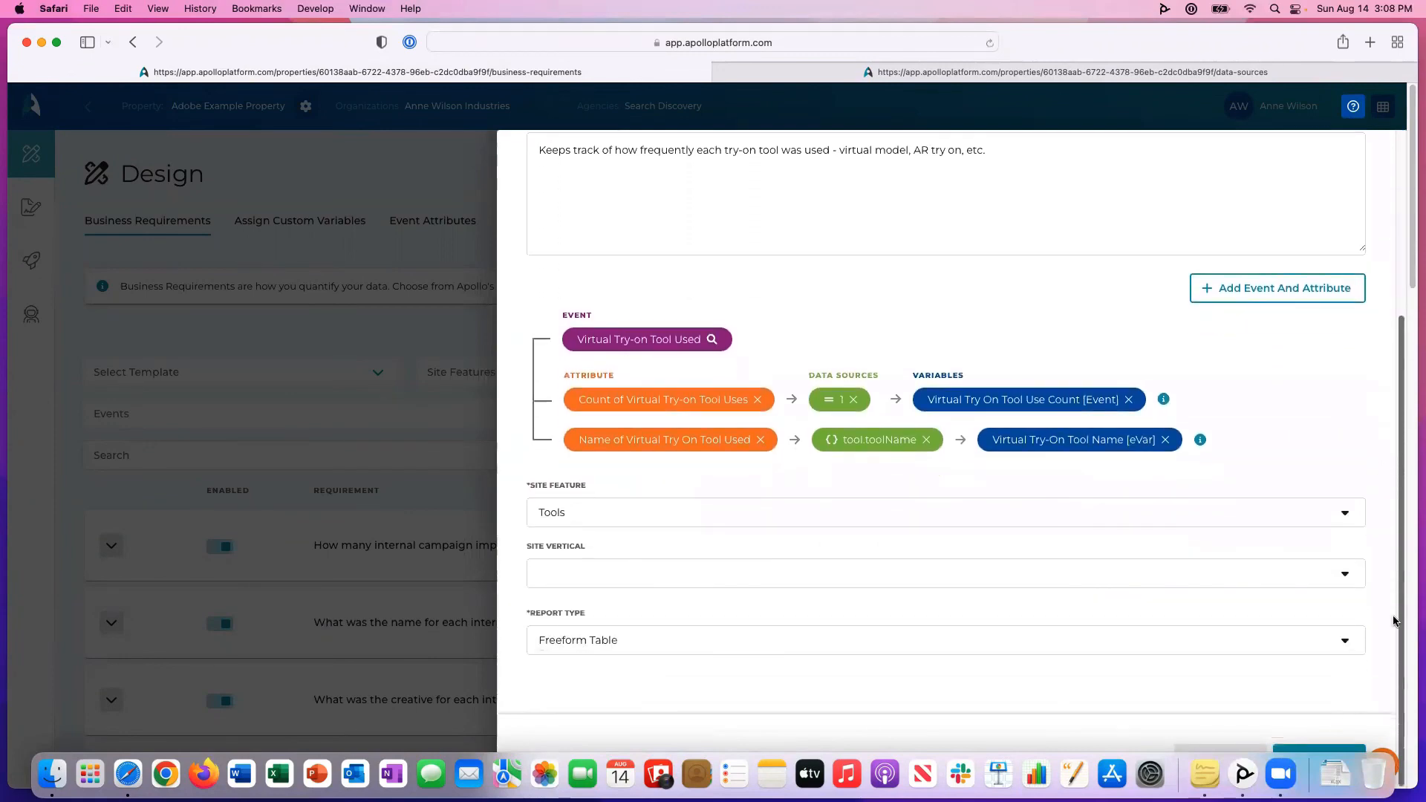
left_click(1292, 752)
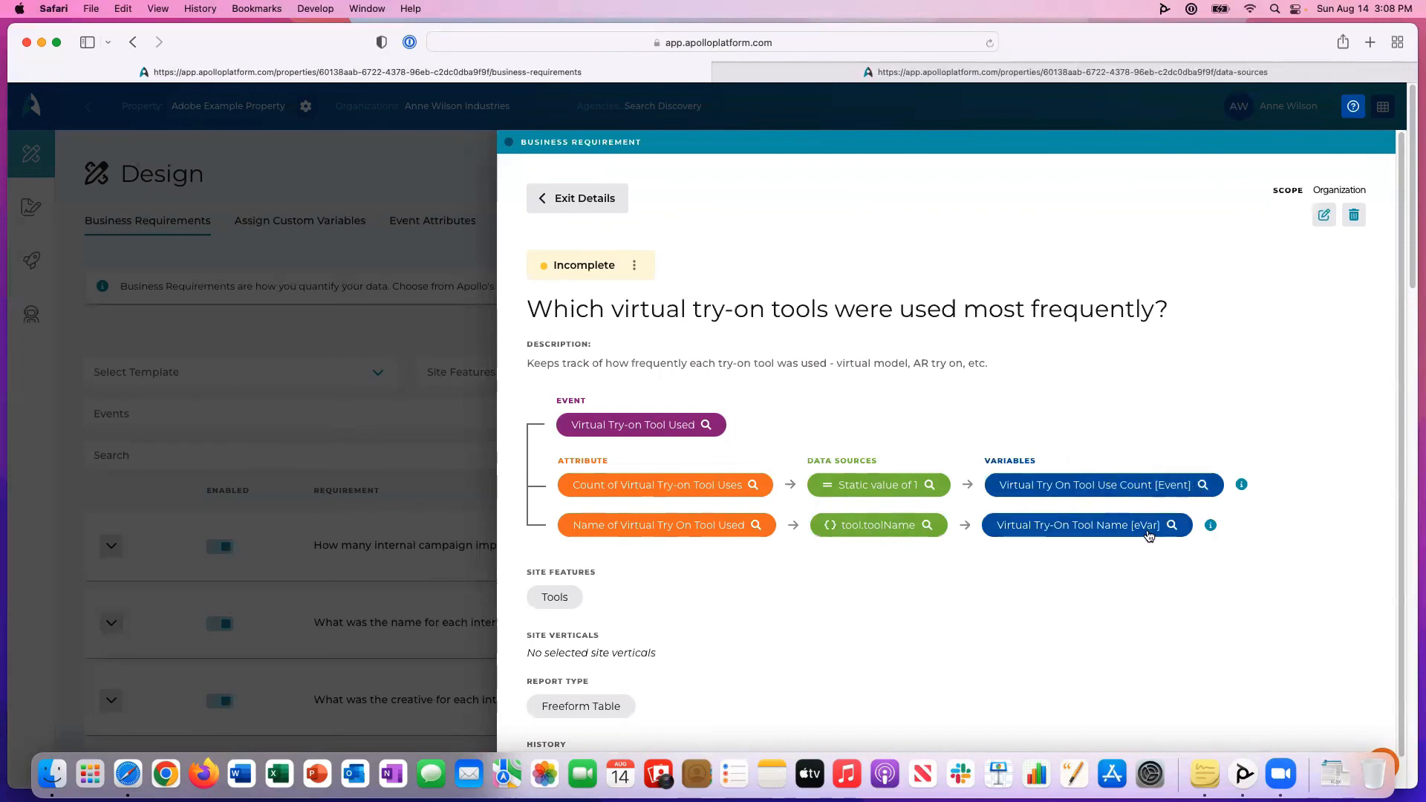
- Check the requirement's completion status option, leave its details and filter the business requirements list to Design Incomplete
left_click(636, 267)
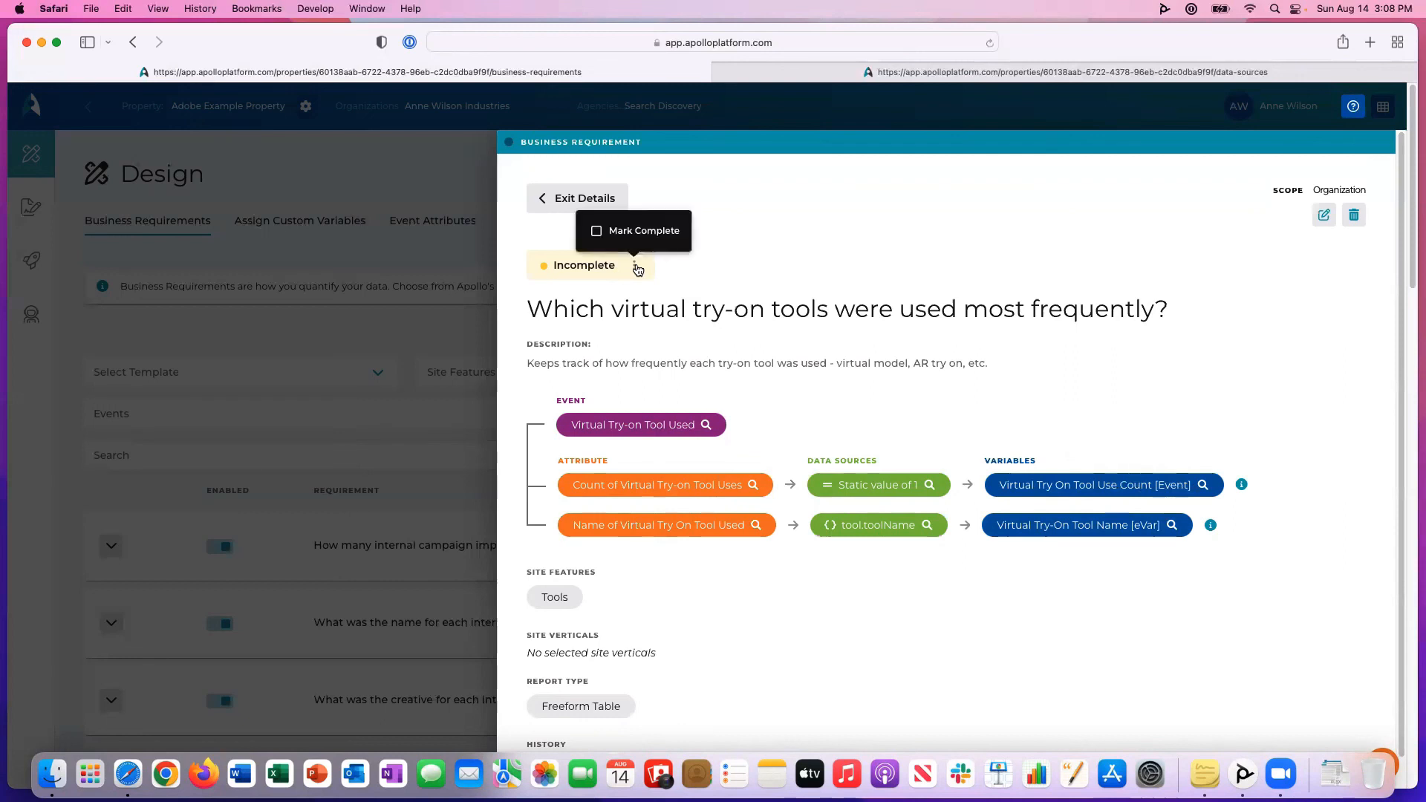
left_click(599, 197)
left_click(1289, 462)
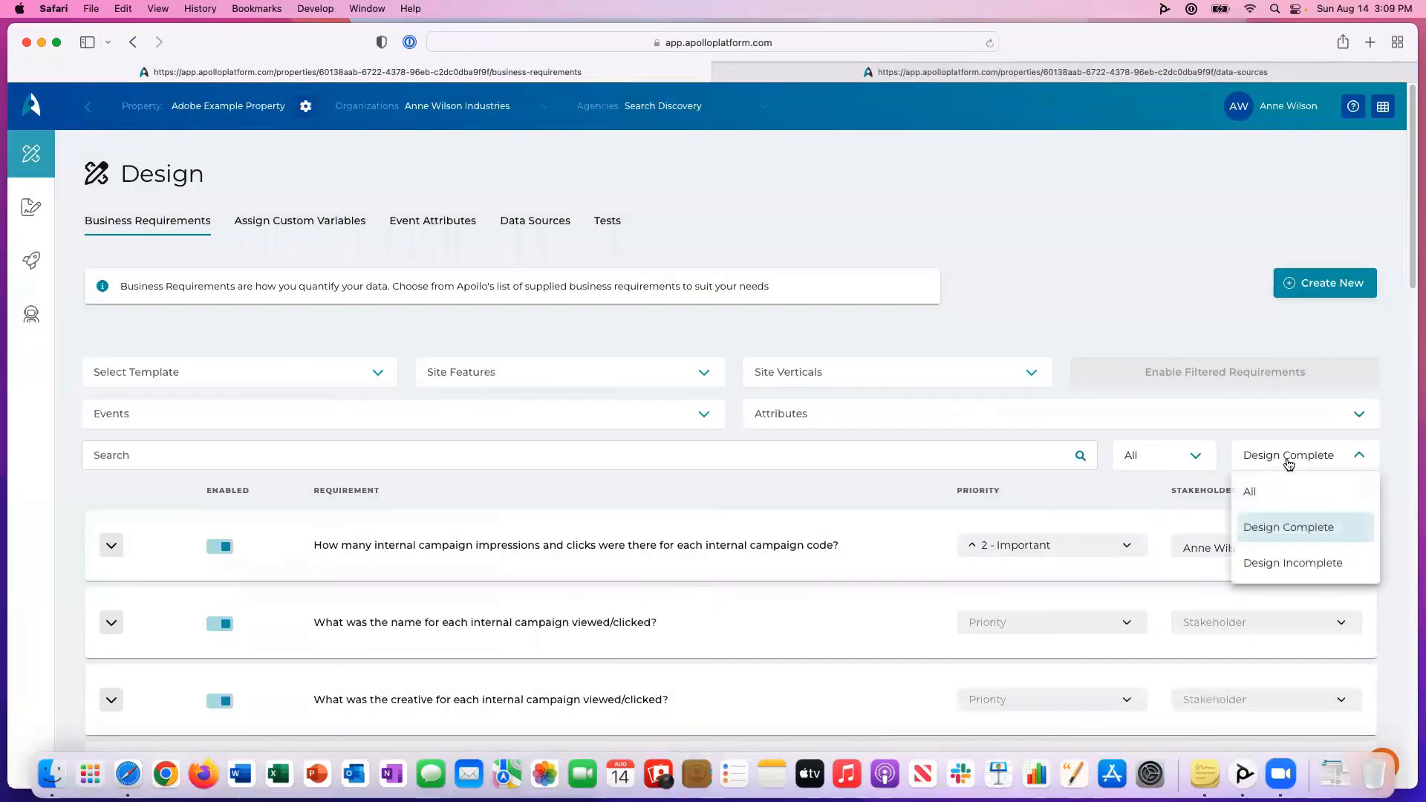
left_click(1287, 566)
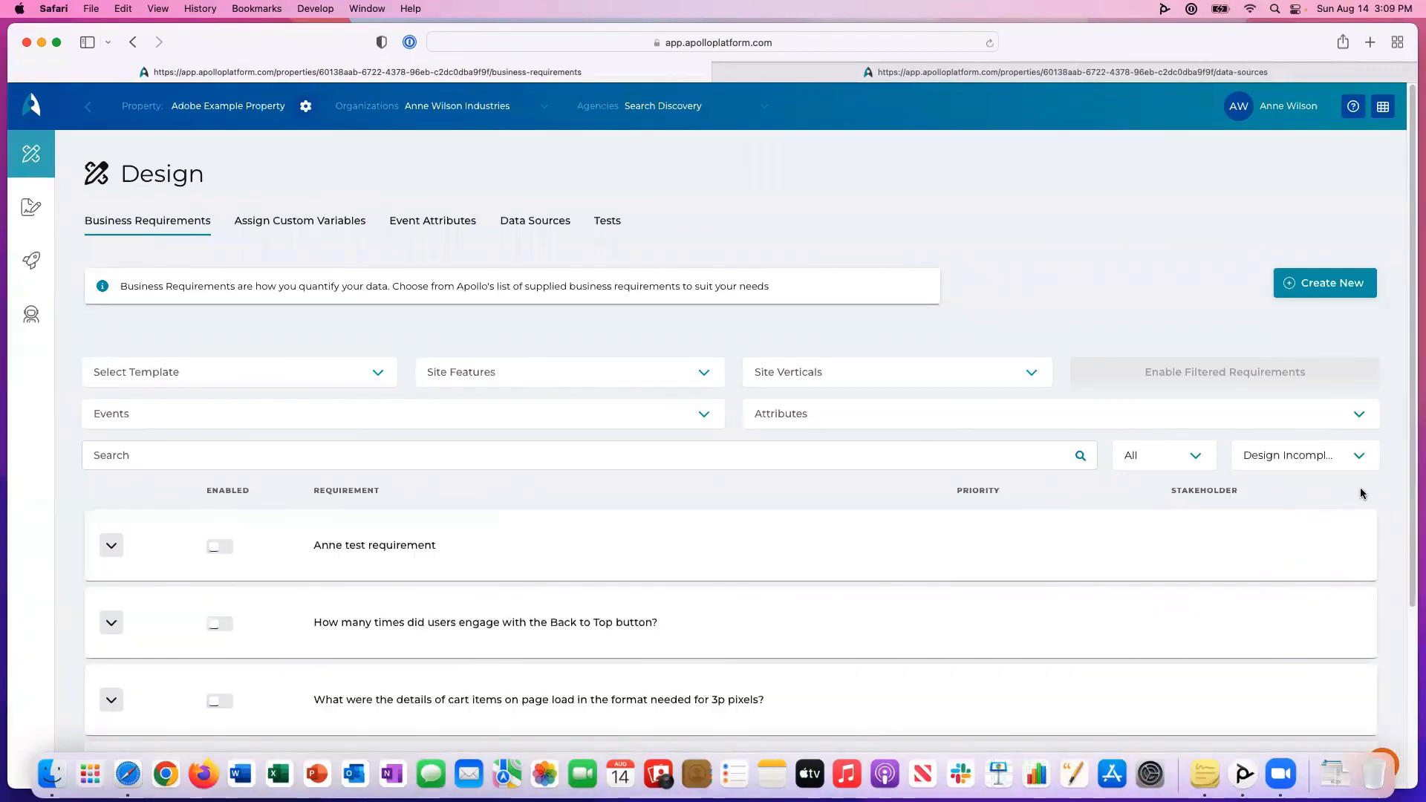
left_click_drag(1403, 456, 1406, 546)
scroll(1406, 546, "down", 2)
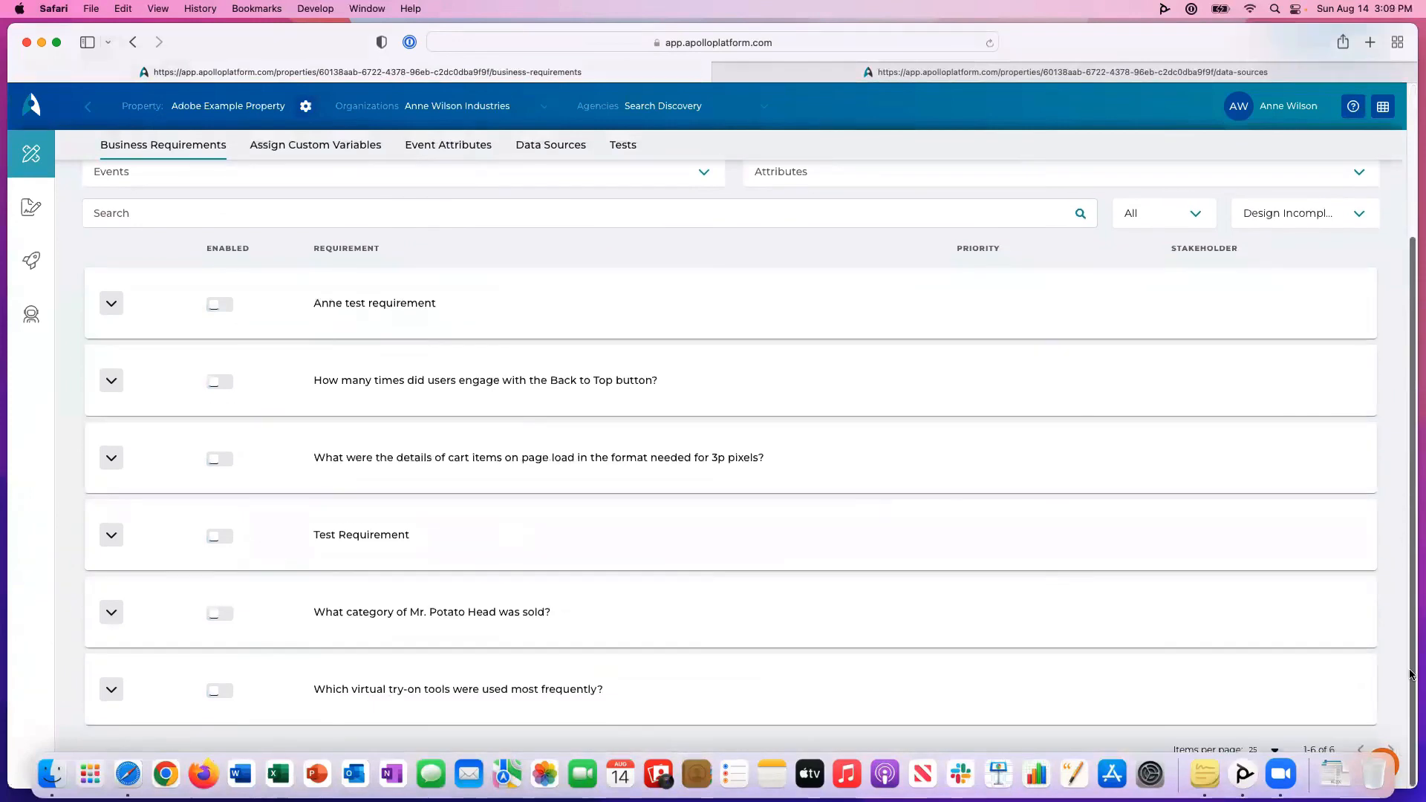
- Expand the "Which virtual try-on tools were used most frequently?" requirement to review its event, attributes, data sources and variables
left_click(113, 686)
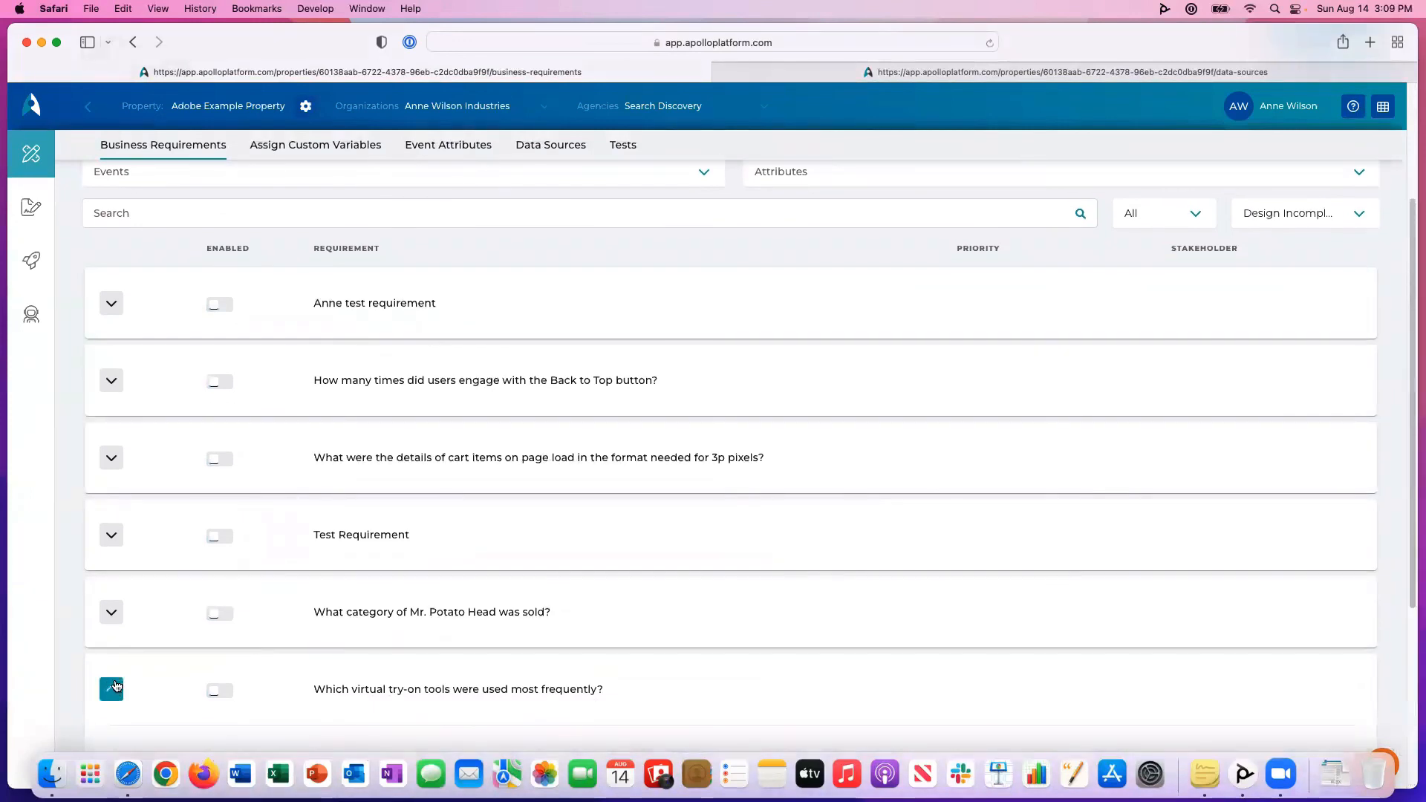
left_click_drag(1411, 528, 1413, 655)
scroll(1413, 655, "down", 2)
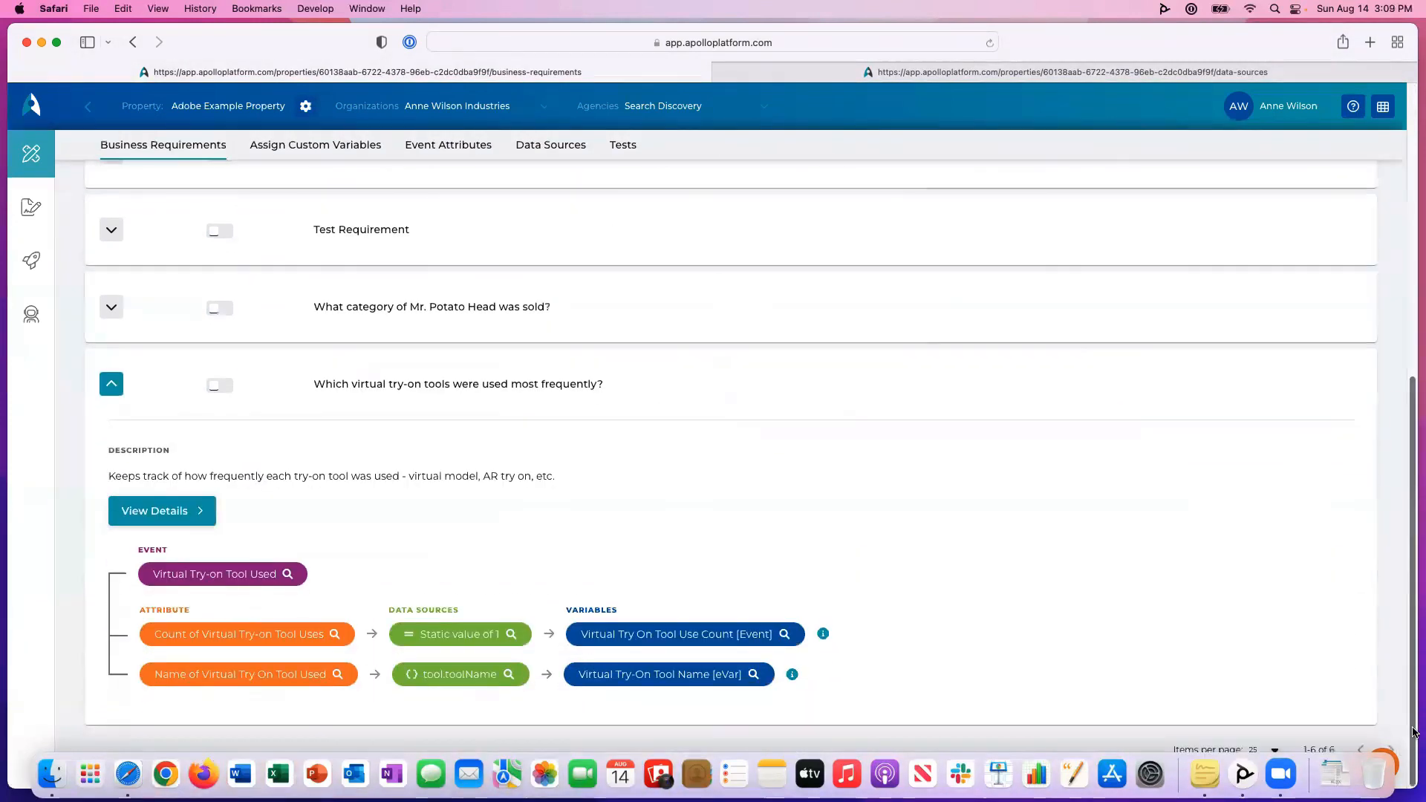
- View the virtual try-on requirement's details and edit form, and return to the requirements list without making changes
left_click(200, 510)
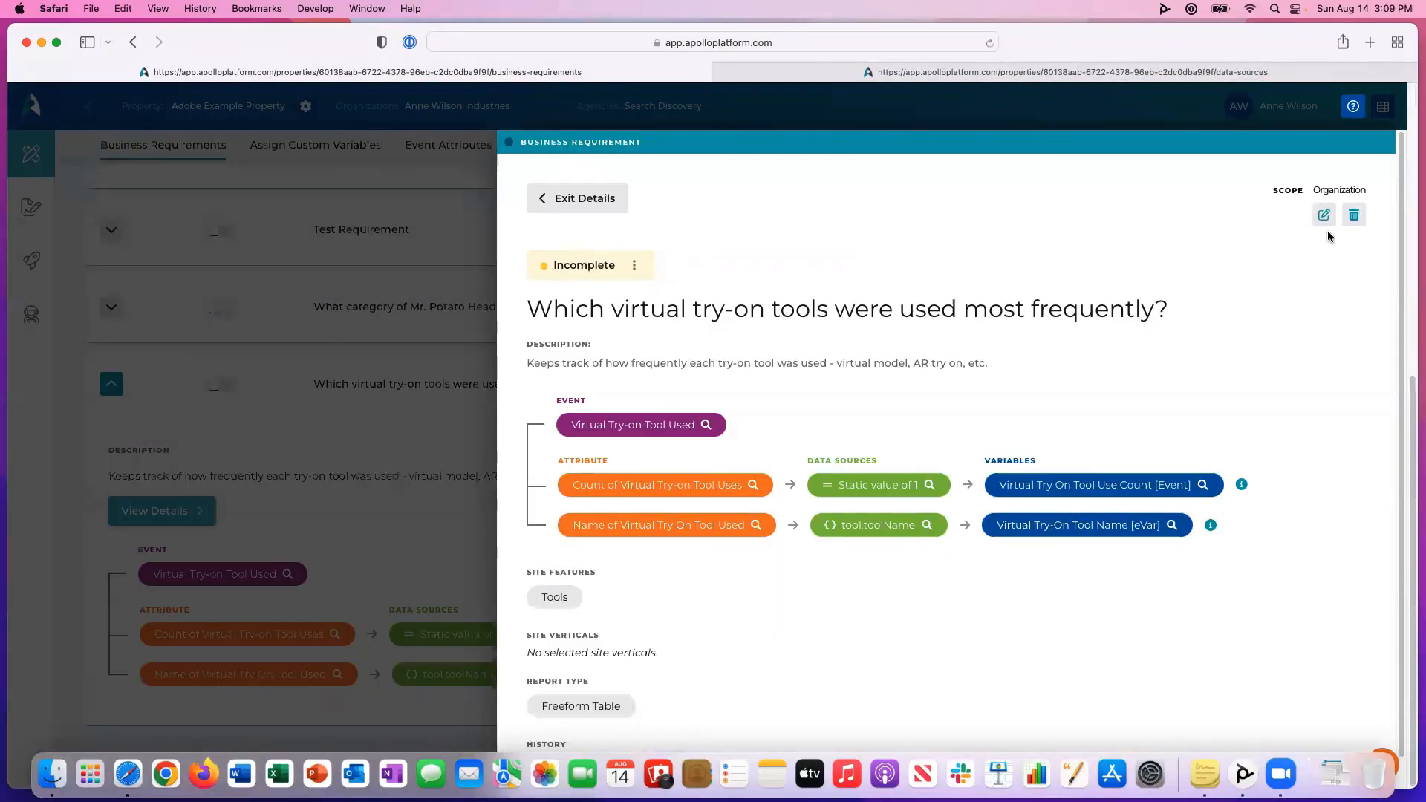
left_click(1325, 216)
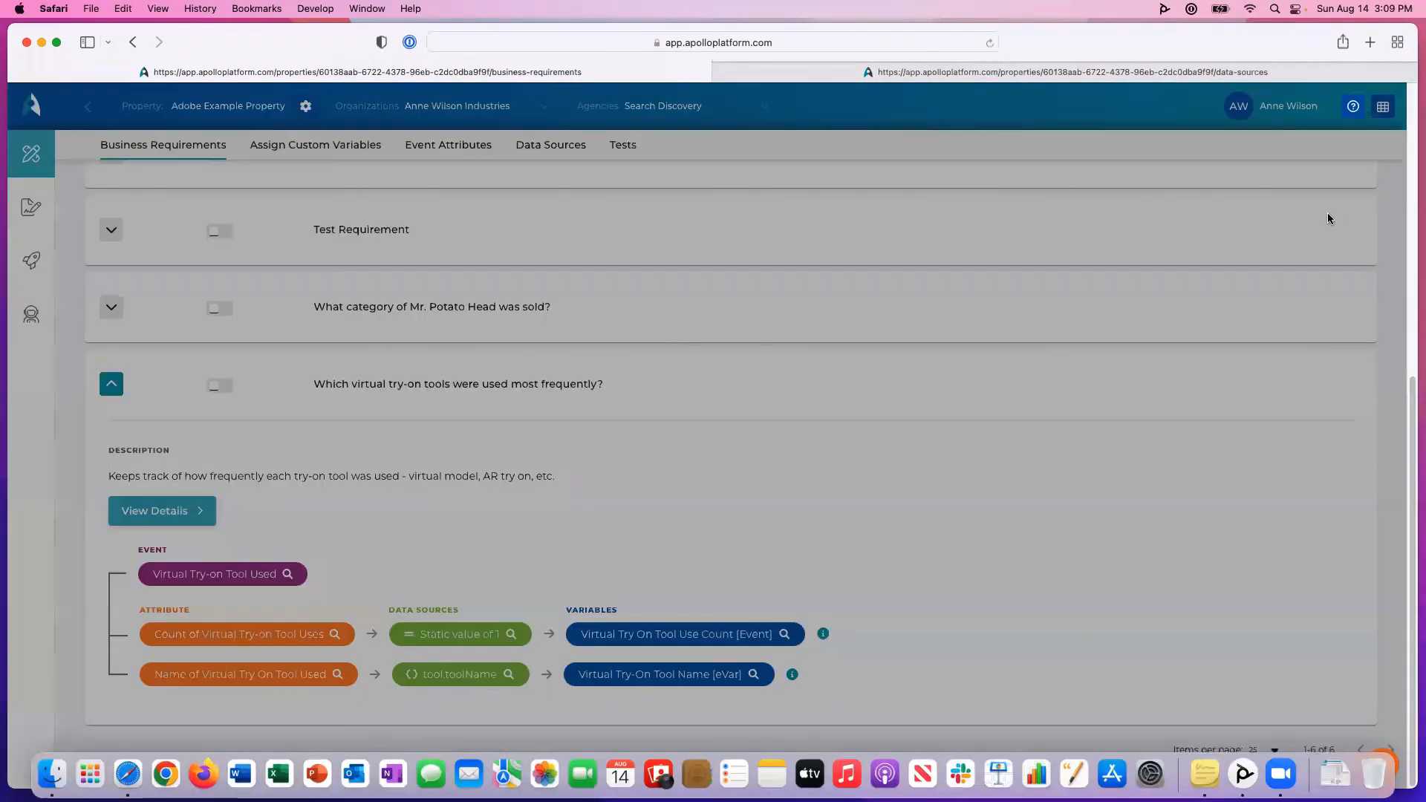
left_click_drag(1399, 232, 1404, 145)
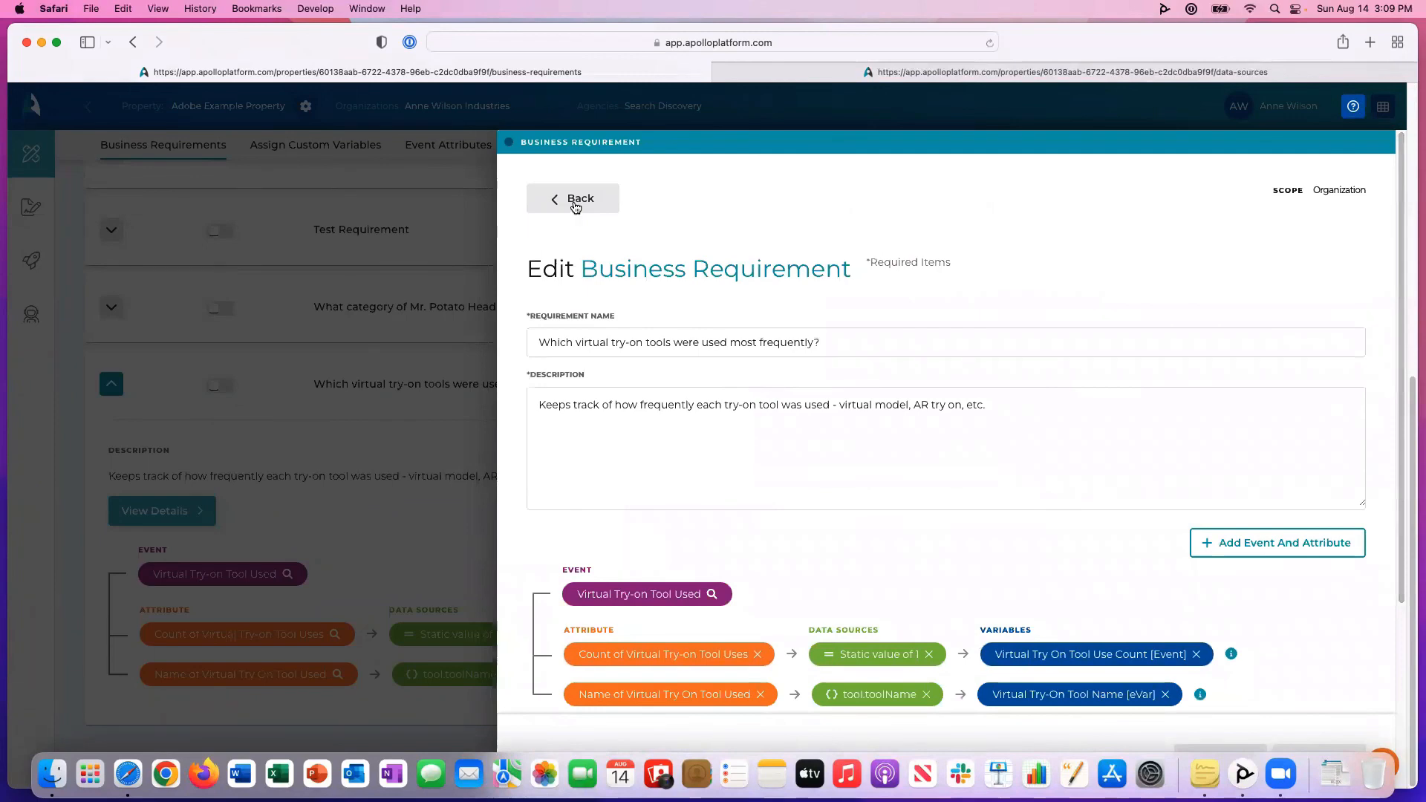
left_click(578, 199)
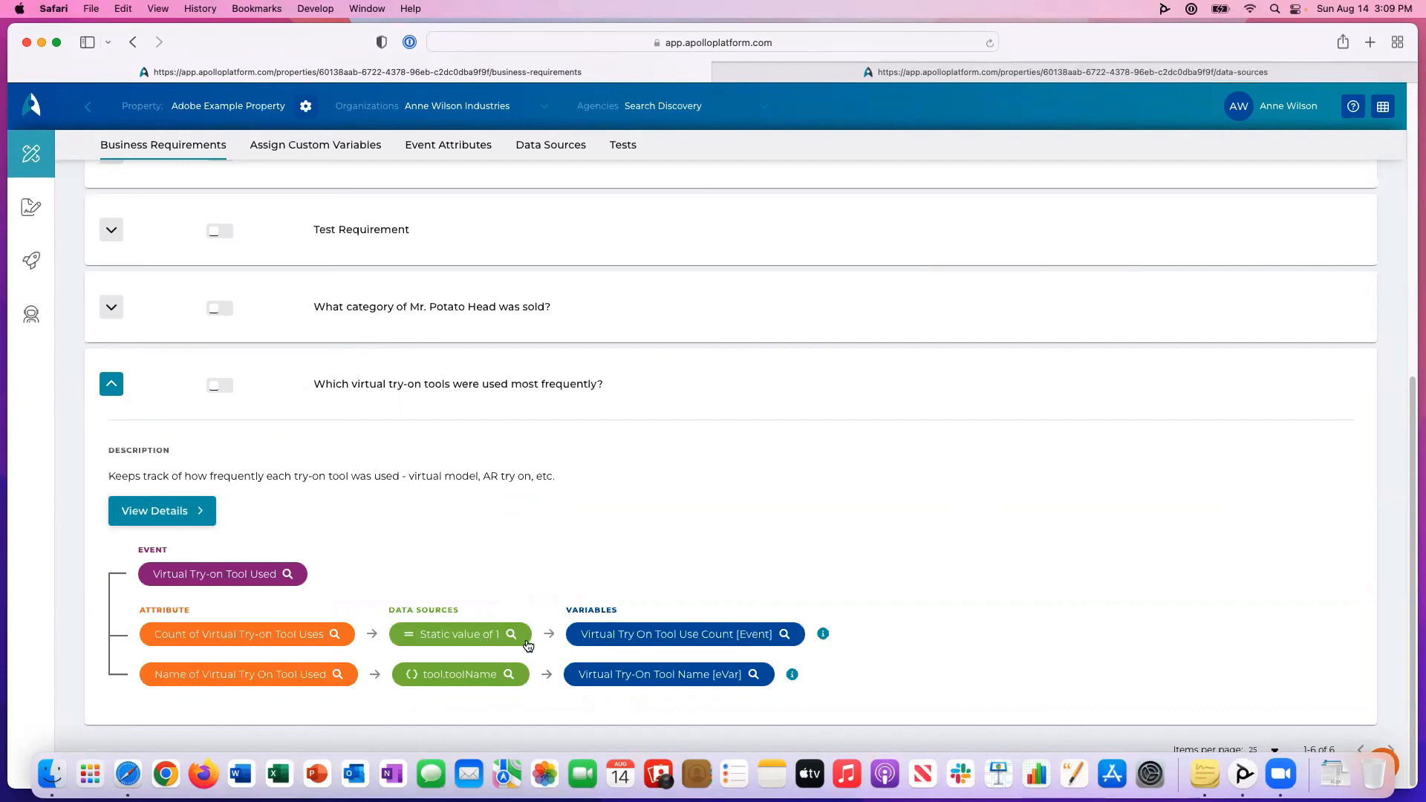
mouse_move(31, 210)
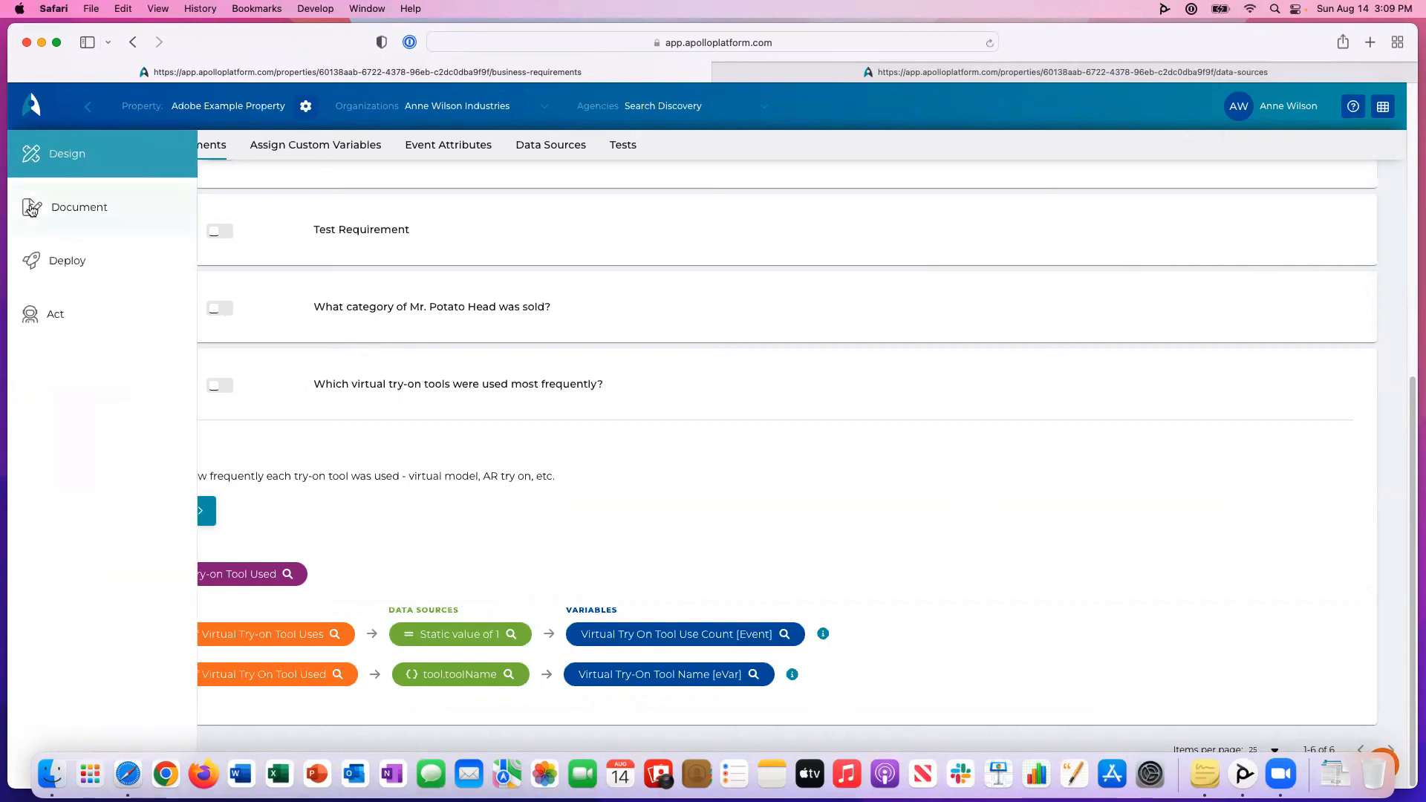